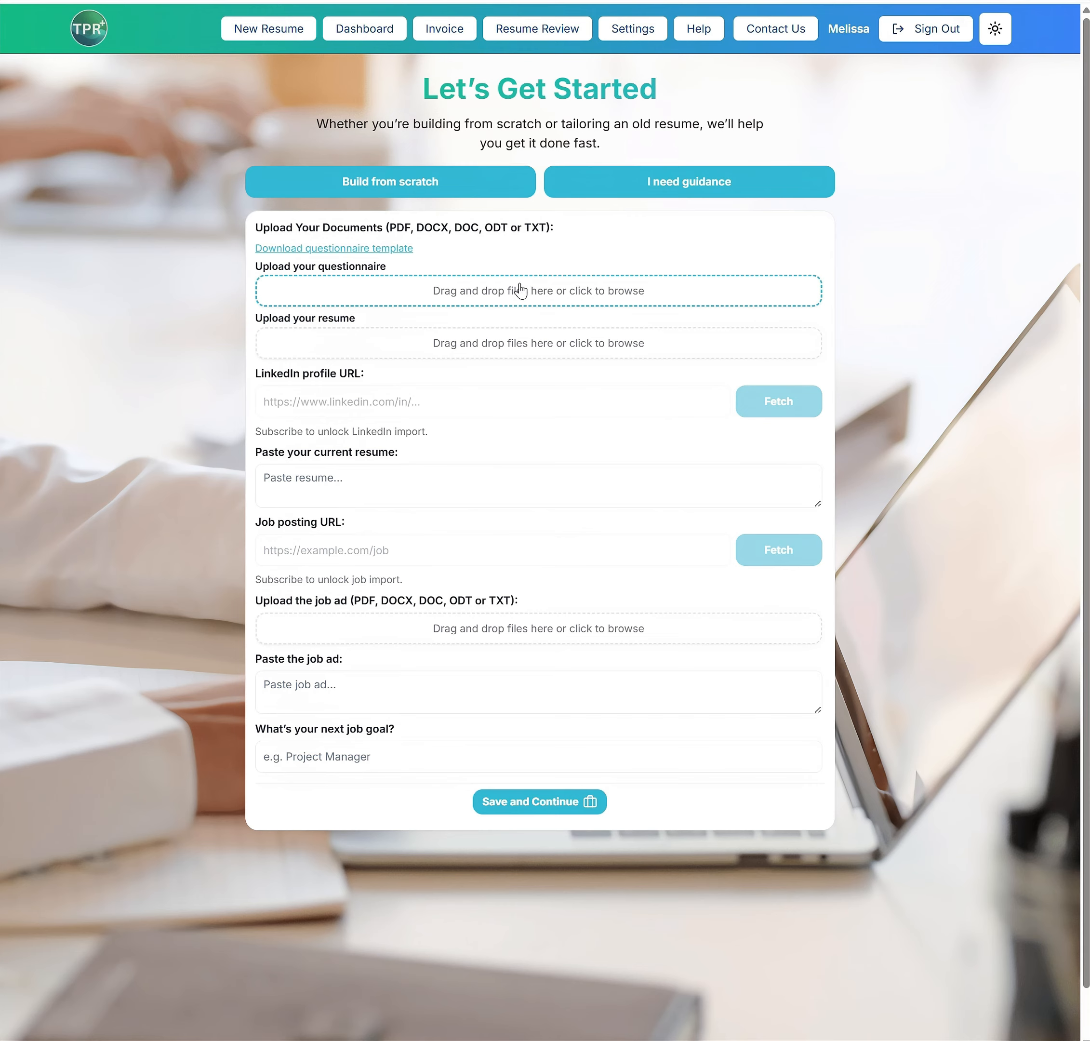
Start an academic resume from scratch and fill in the first and last name in its personal information
{"action": "left_click", "coordinate": [439, 182]}
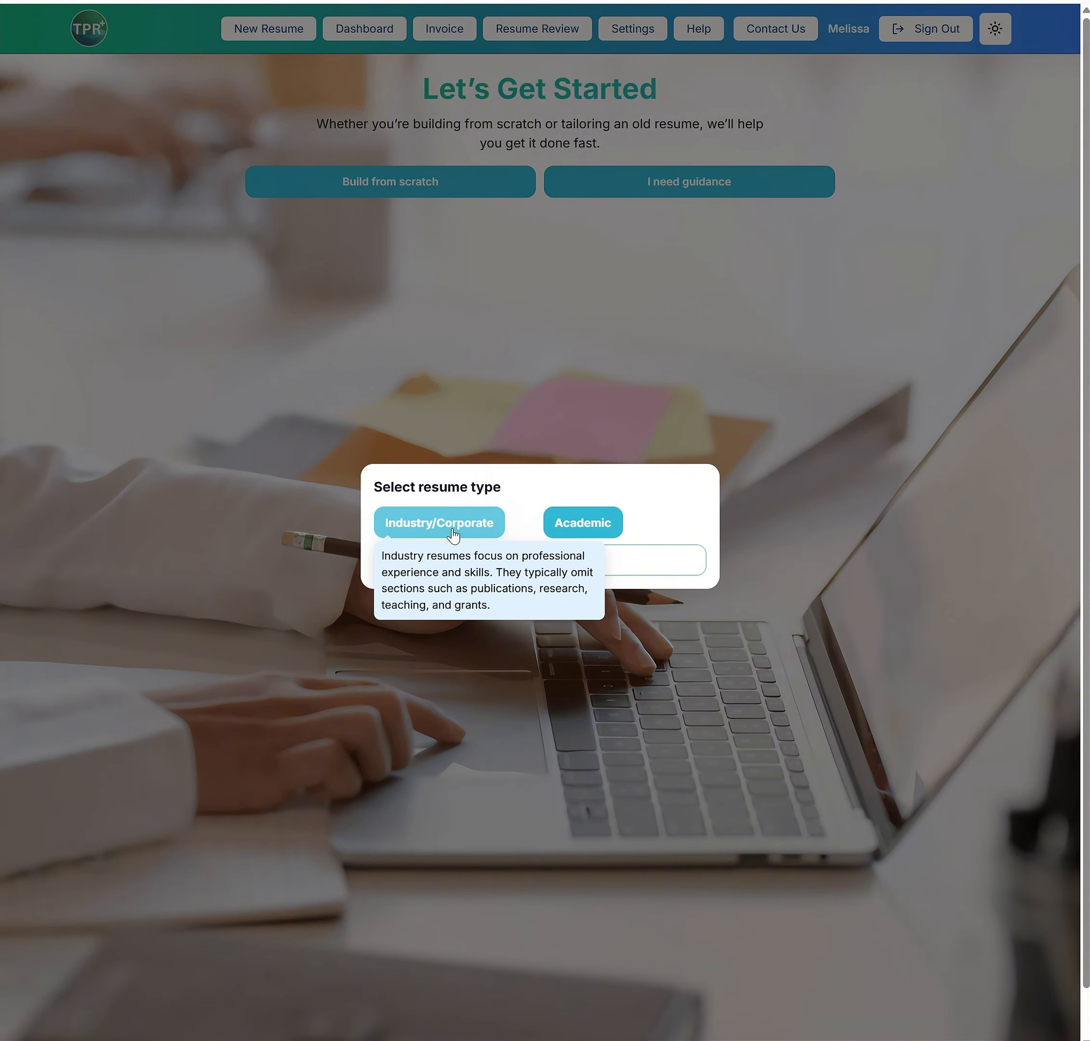
{"action": "left_click", "coordinate": [598, 531]}
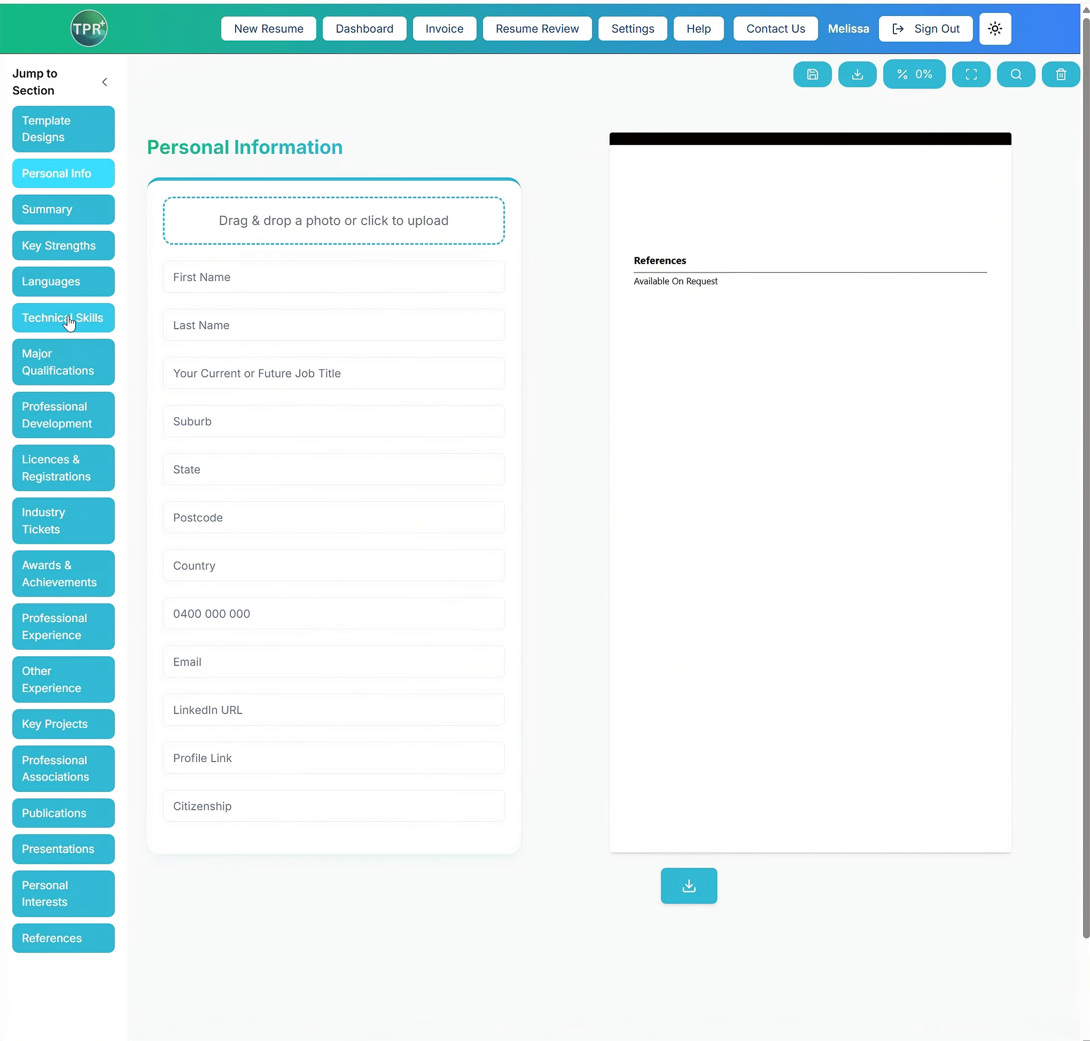
{"action": "left_click", "coordinate": [219, 272]}
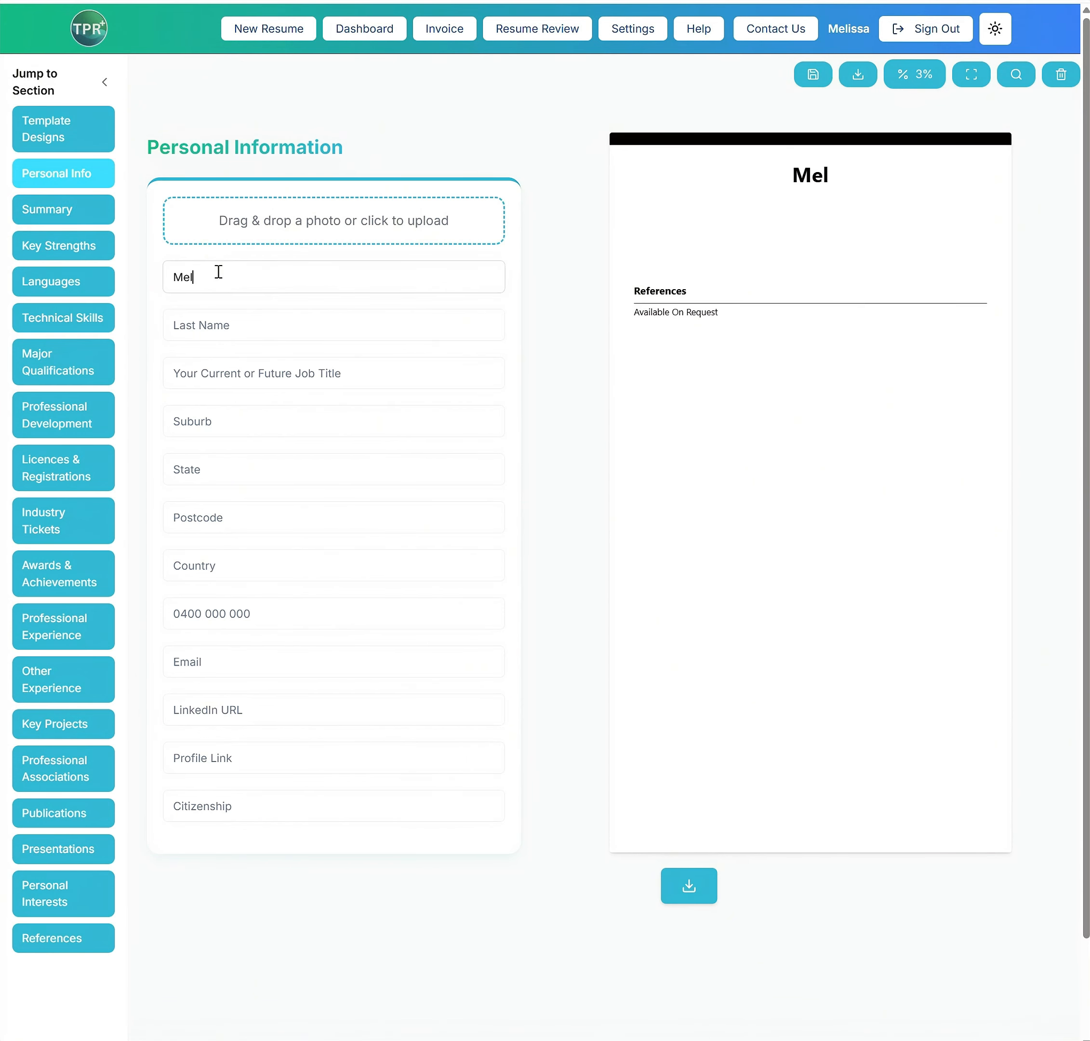
{"action": "left_click", "coordinate": [201, 325]}
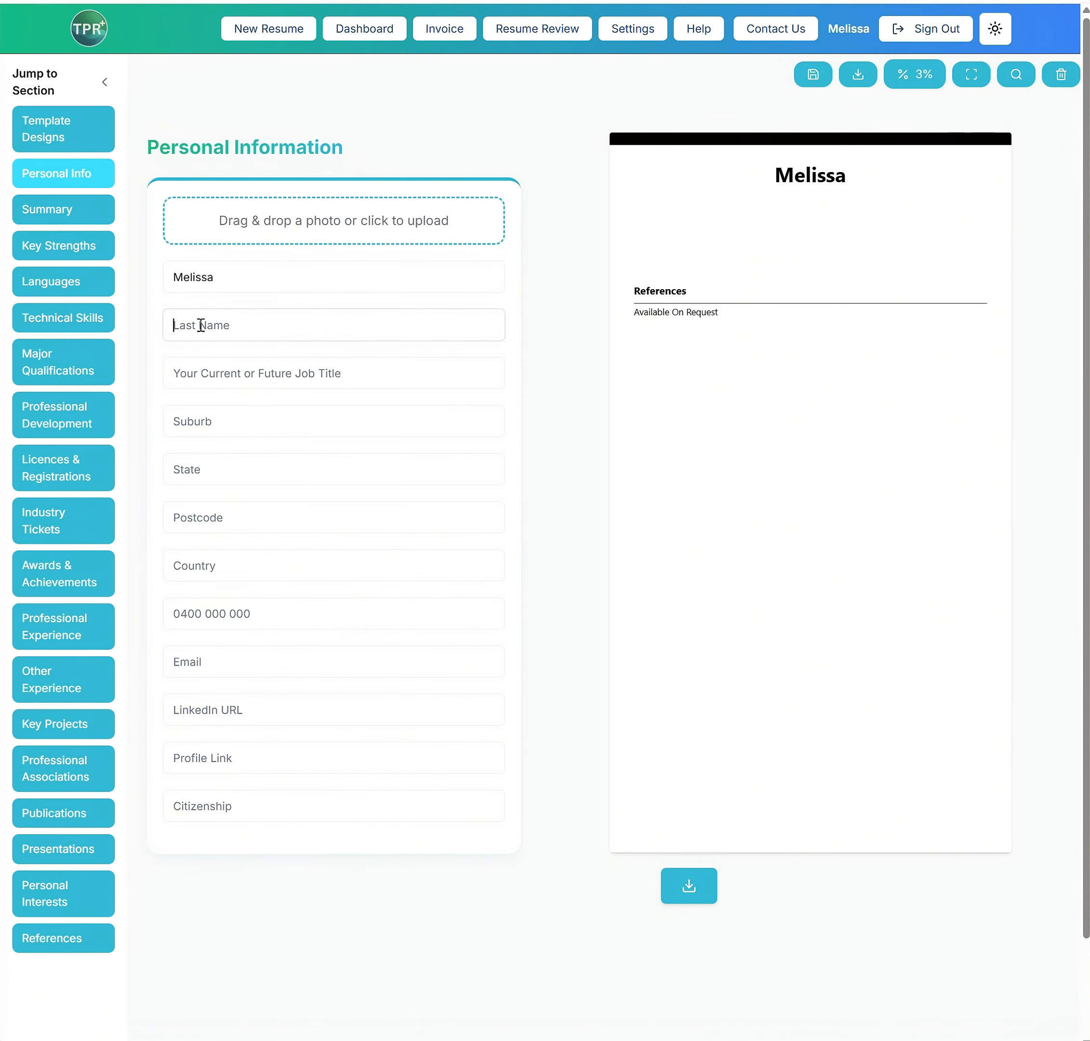
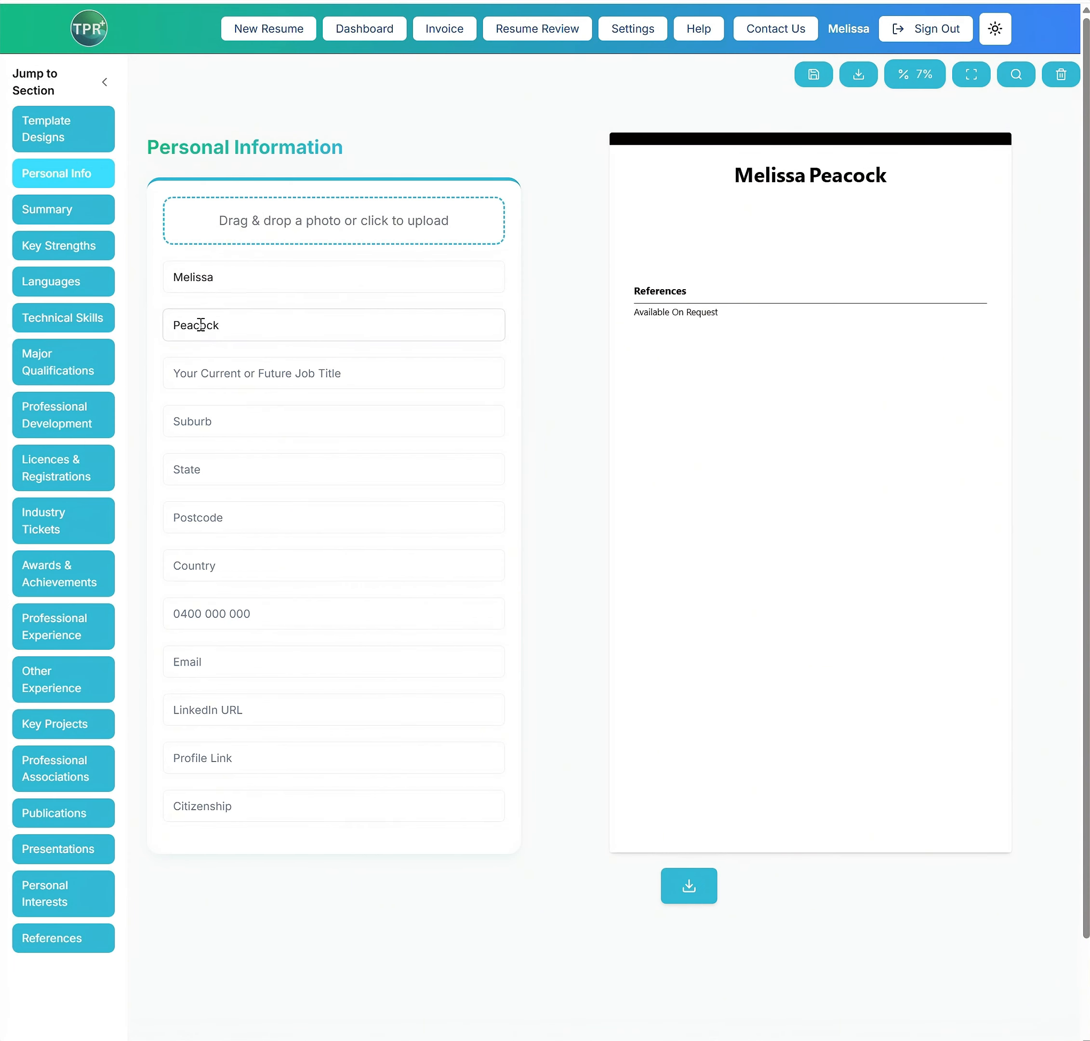
Download the questionnaire template for a new resume and upload Demo Example Client.docx as the completed questionnaire
{"action": "left_click", "coordinate": [294, 32]}
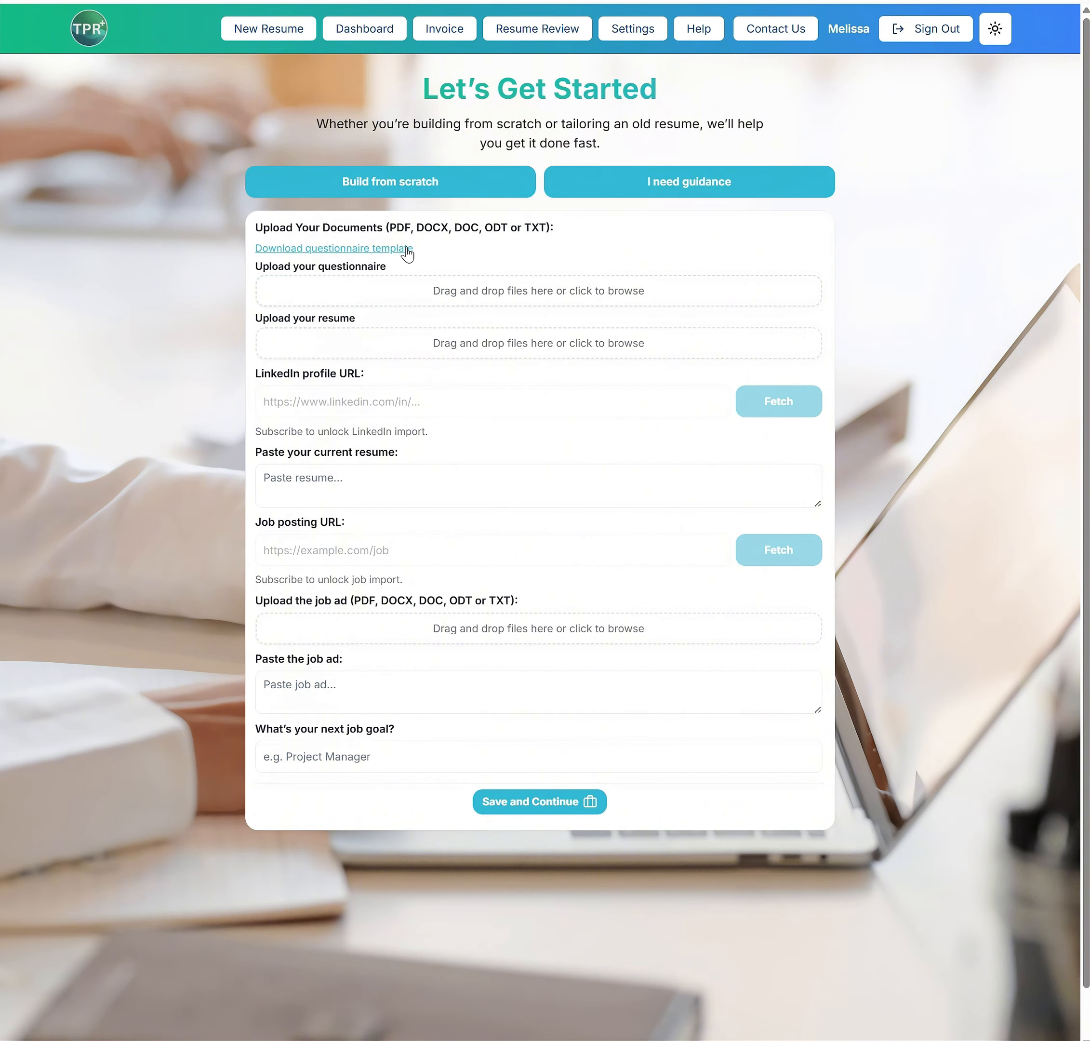
{"action": "left_click", "coordinate": [301, 246]}
{"action": "left_click_drag", "start_coordinate": [315, 296], "coordinate": [462, 298]}
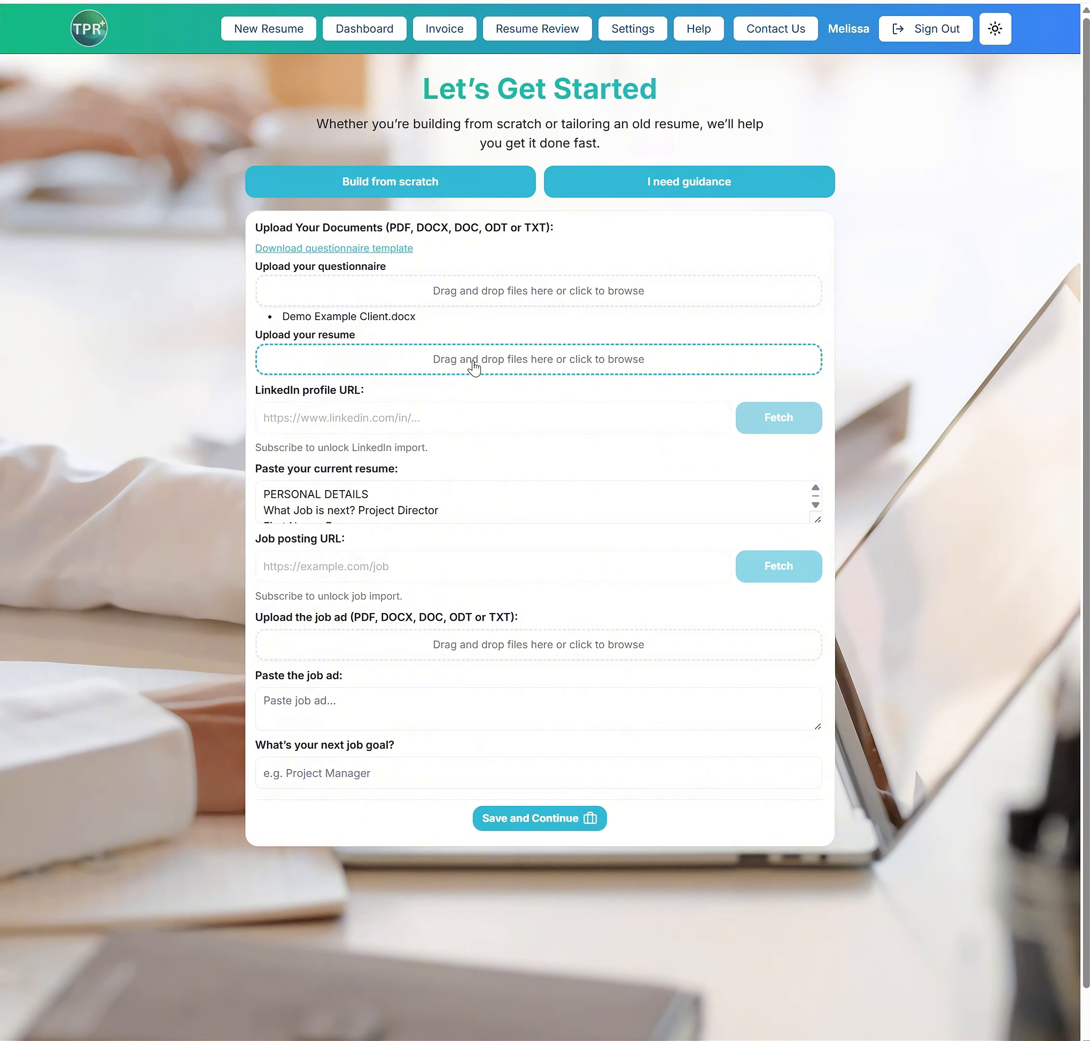
Copy "Project Director" from the imported resume text into the next job goal, and continue with the Academic resume type
{"action": "left_click_drag", "start_coordinate": [817, 519], "coordinate": [802, 613]}
{"action": "scroll", "coordinate": [434, 525], "scroll_direction": "down", "scroll_amount": 20}
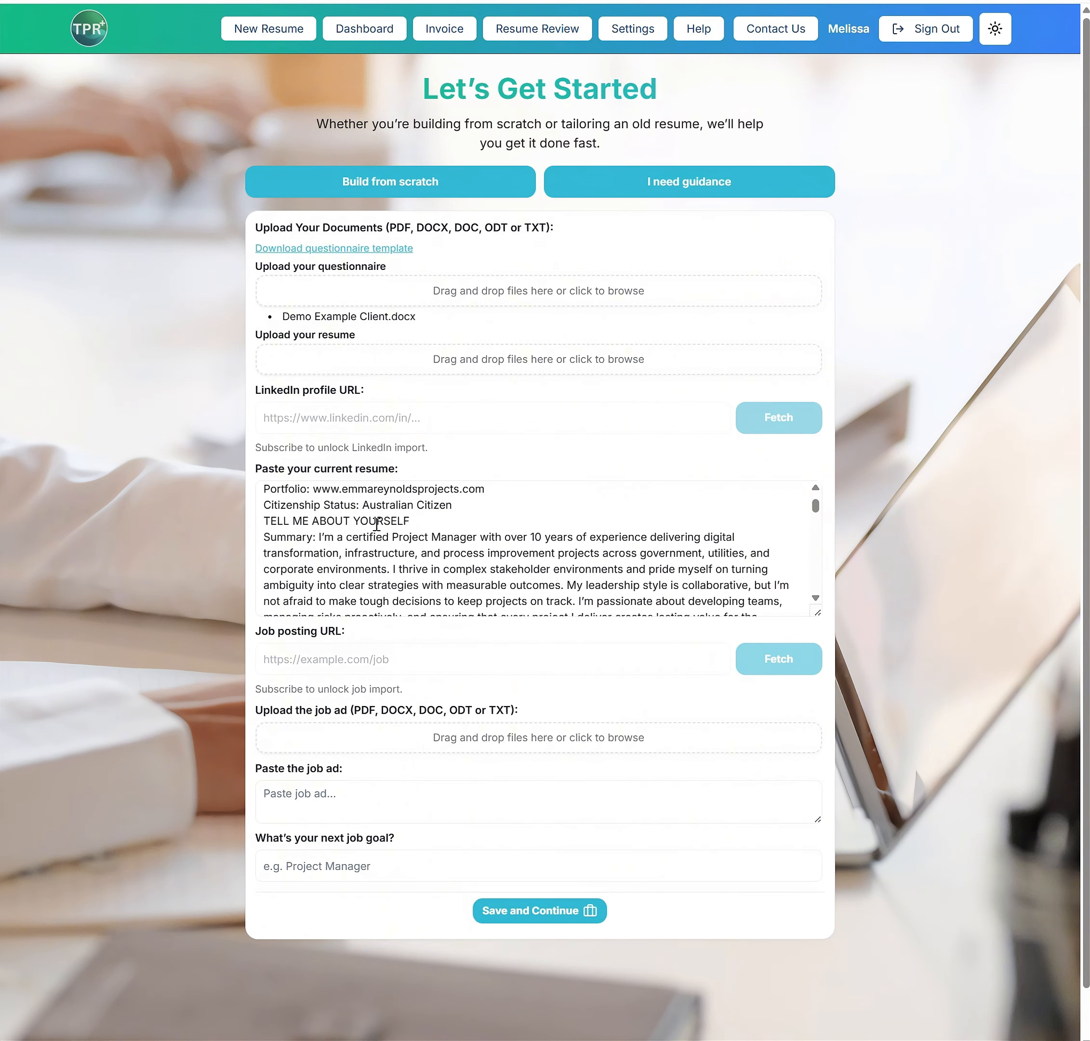
{"action": "scroll", "coordinate": [351, 528], "scroll_direction": "up", "scroll_amount": 20}
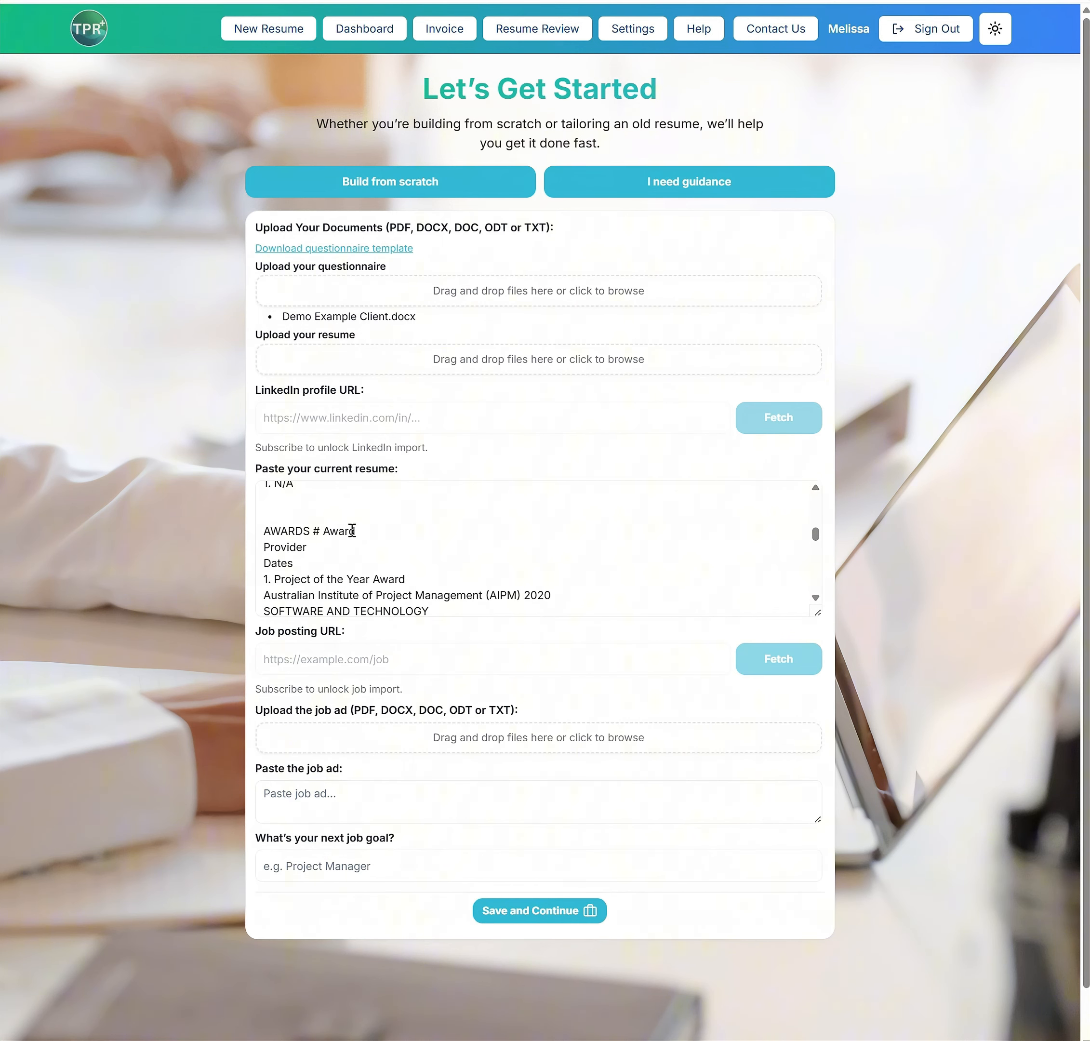
{"action": "left_click_drag", "start_coordinate": [358, 510], "coordinate": [440, 509]}
{"action": "key", "text": "ctrl+c"}
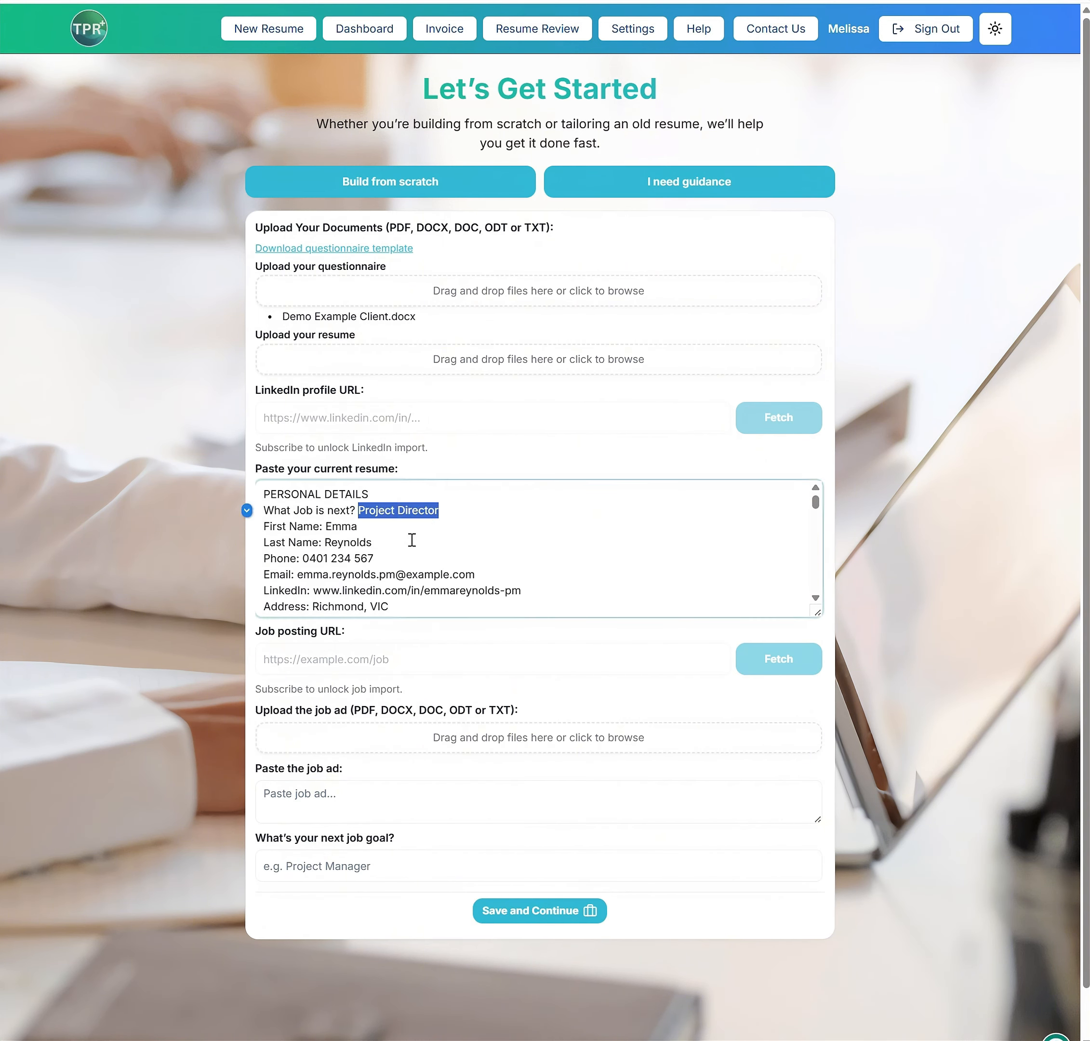
{"action": "left_click", "coordinate": [333, 867]}
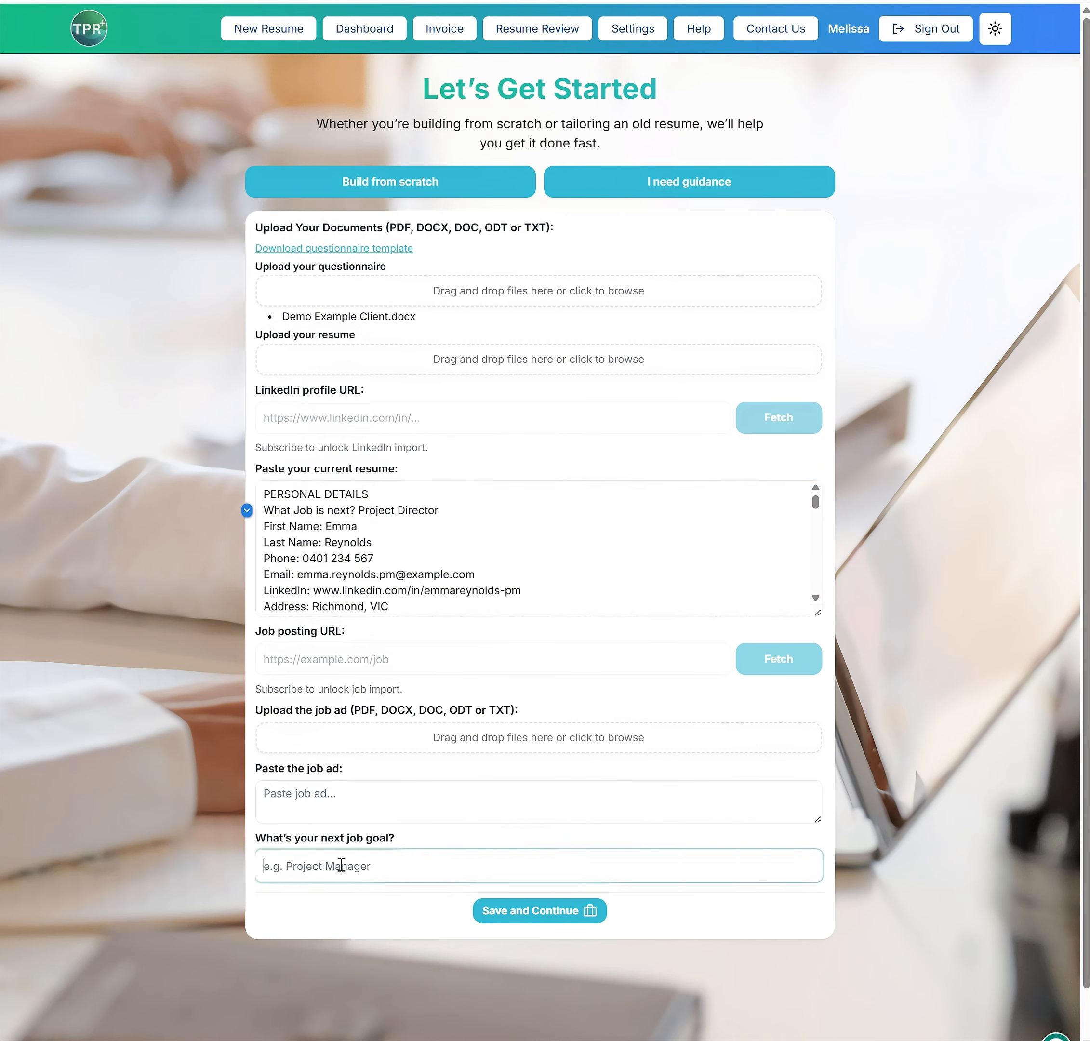
{"action": "key", "text": "ctrl+v"}
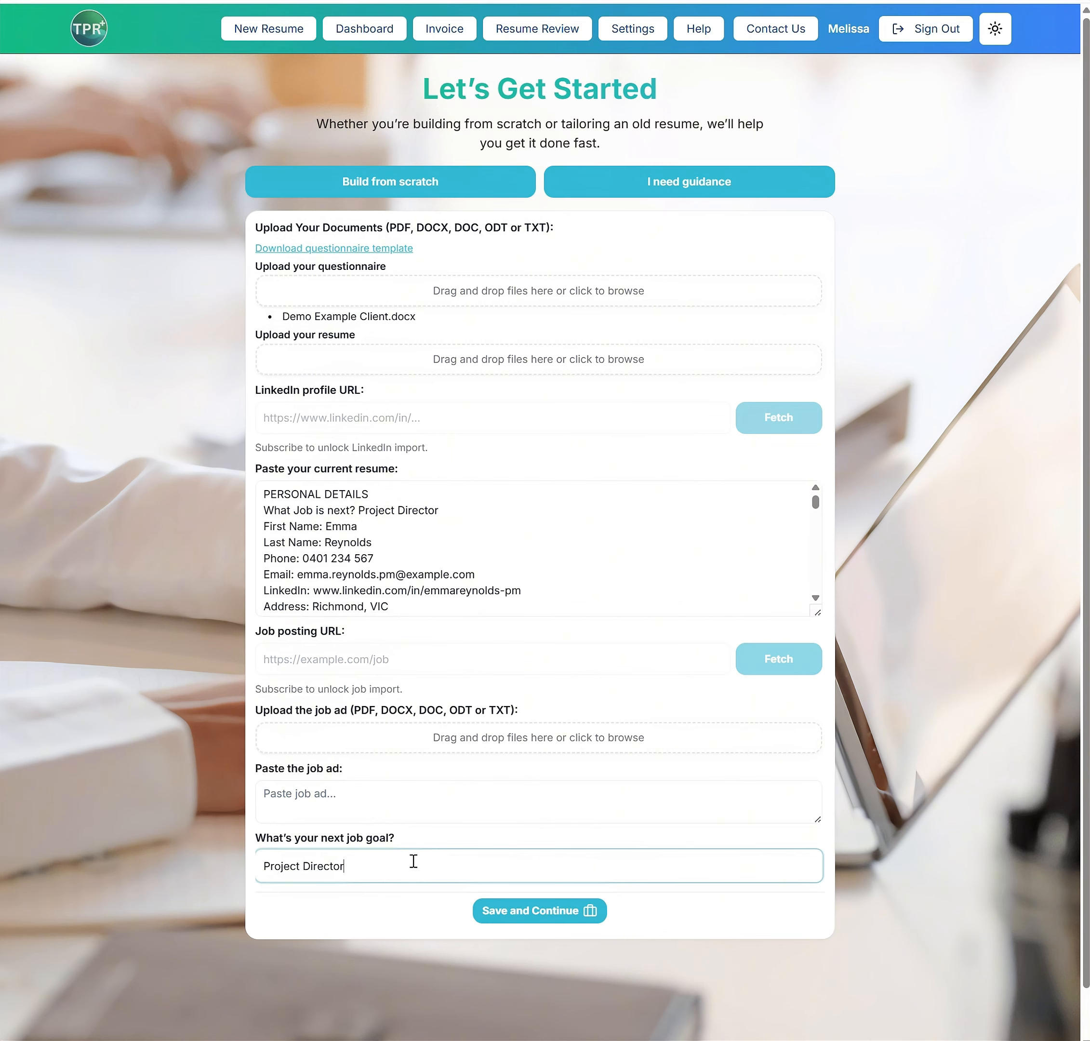
{"action": "left_click", "coordinate": [474, 914]}
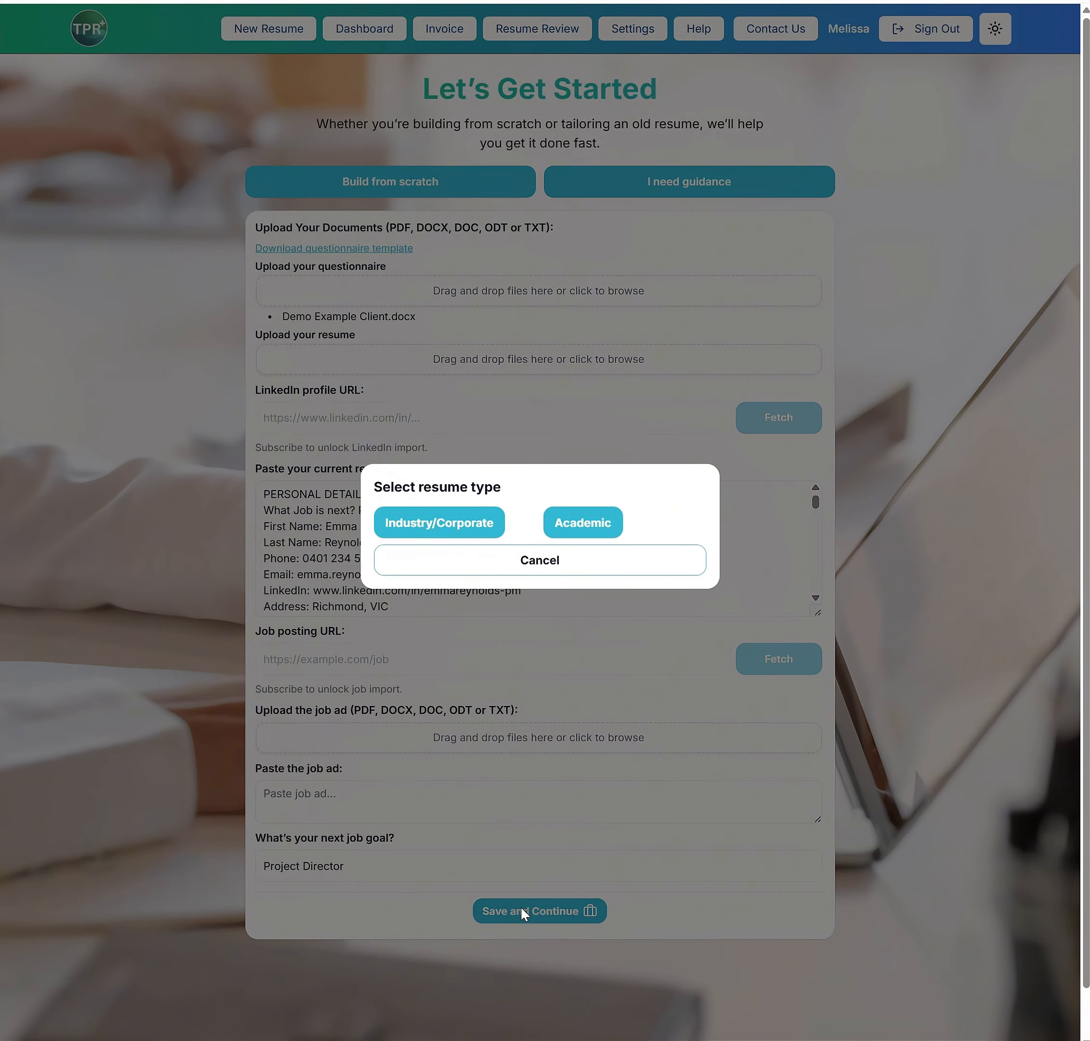
{"action": "left_click", "coordinate": [594, 526]}
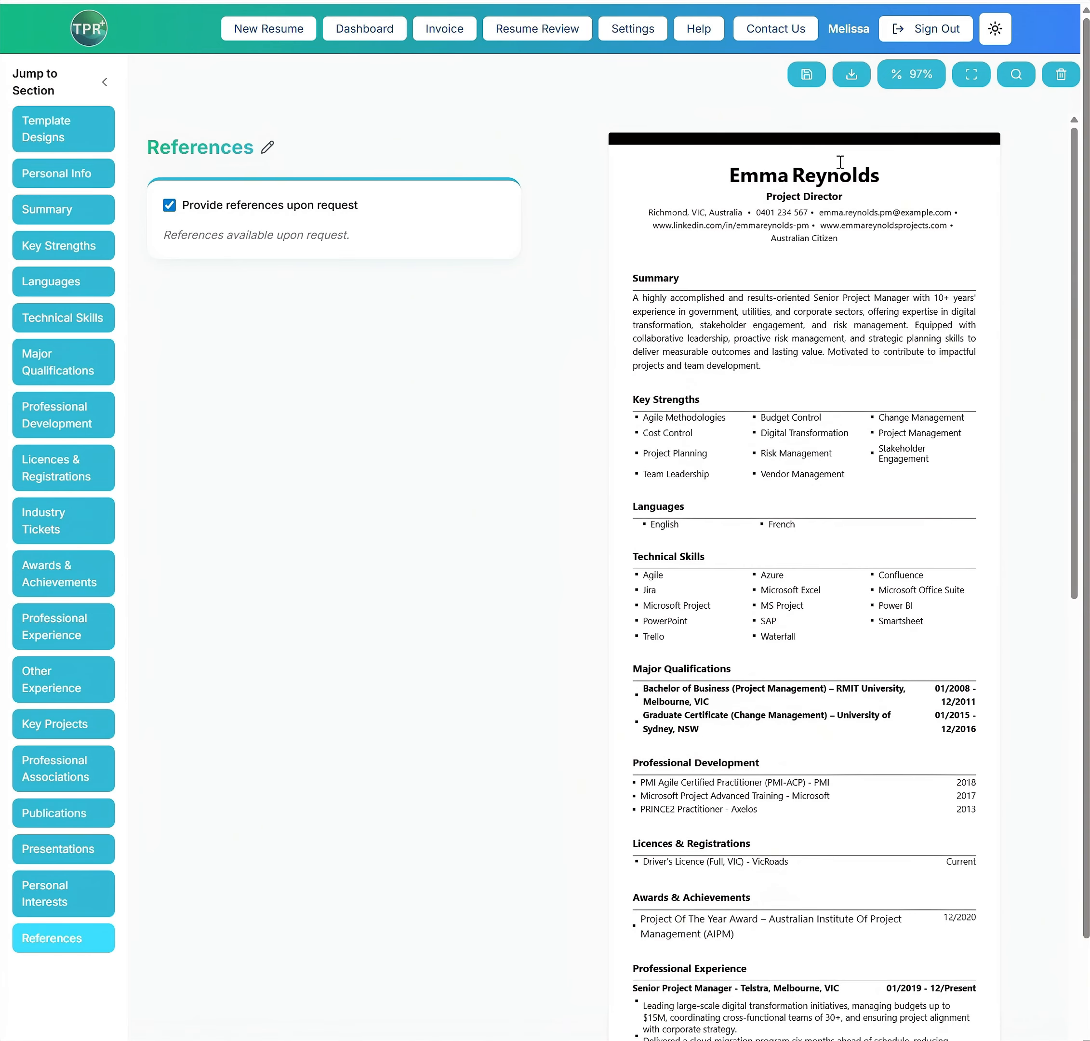
Review the generated resume and its personal details, and regenerate the professional summary with AI
{"action": "scroll", "coordinate": [851, 270], "scroll_direction": "down", "scroll_amount": 10}
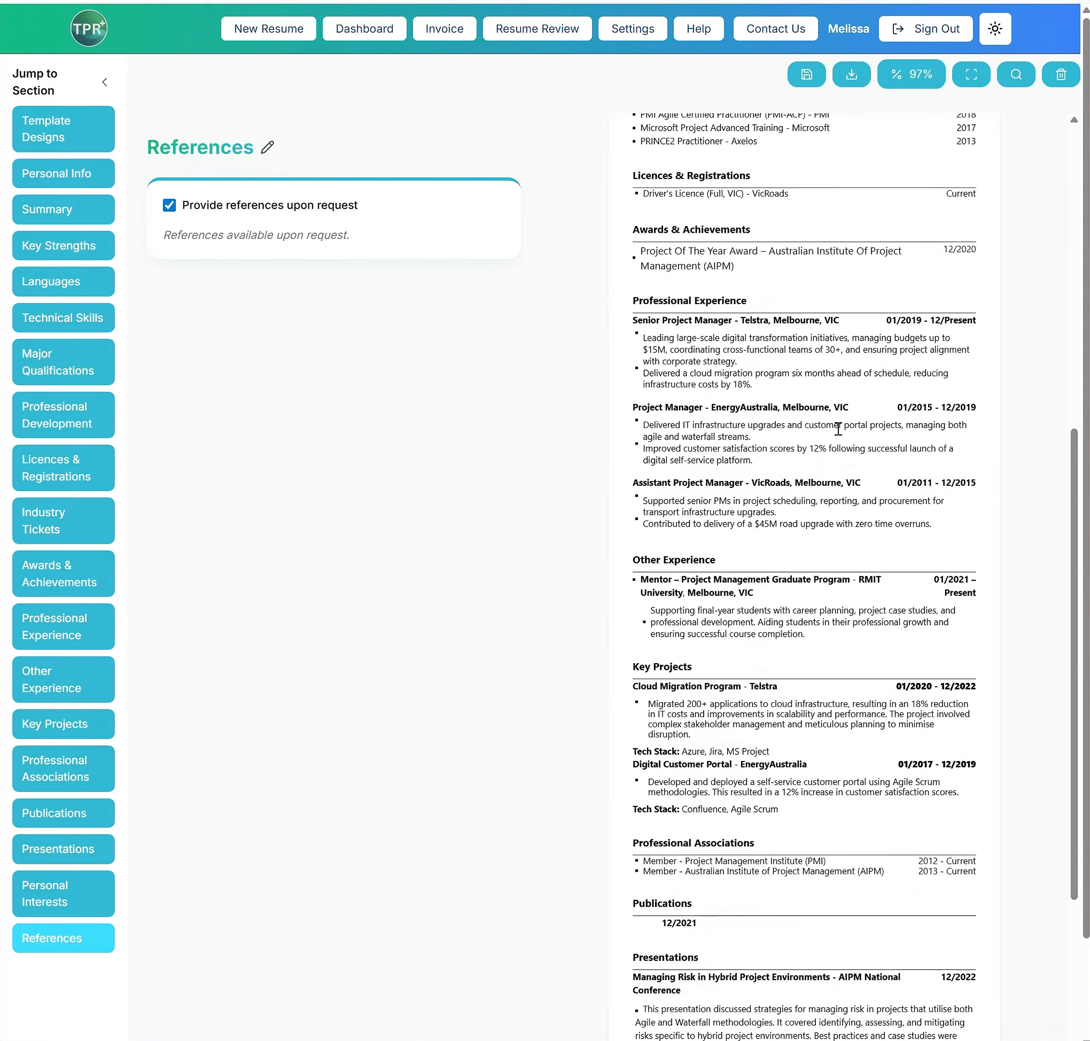
{"action": "scroll", "coordinate": [836, 431], "scroll_direction": "down", "scroll_amount": 6}
{"action": "scroll", "coordinate": [779, 225], "scroll_direction": "up", "scroll_amount": 15}
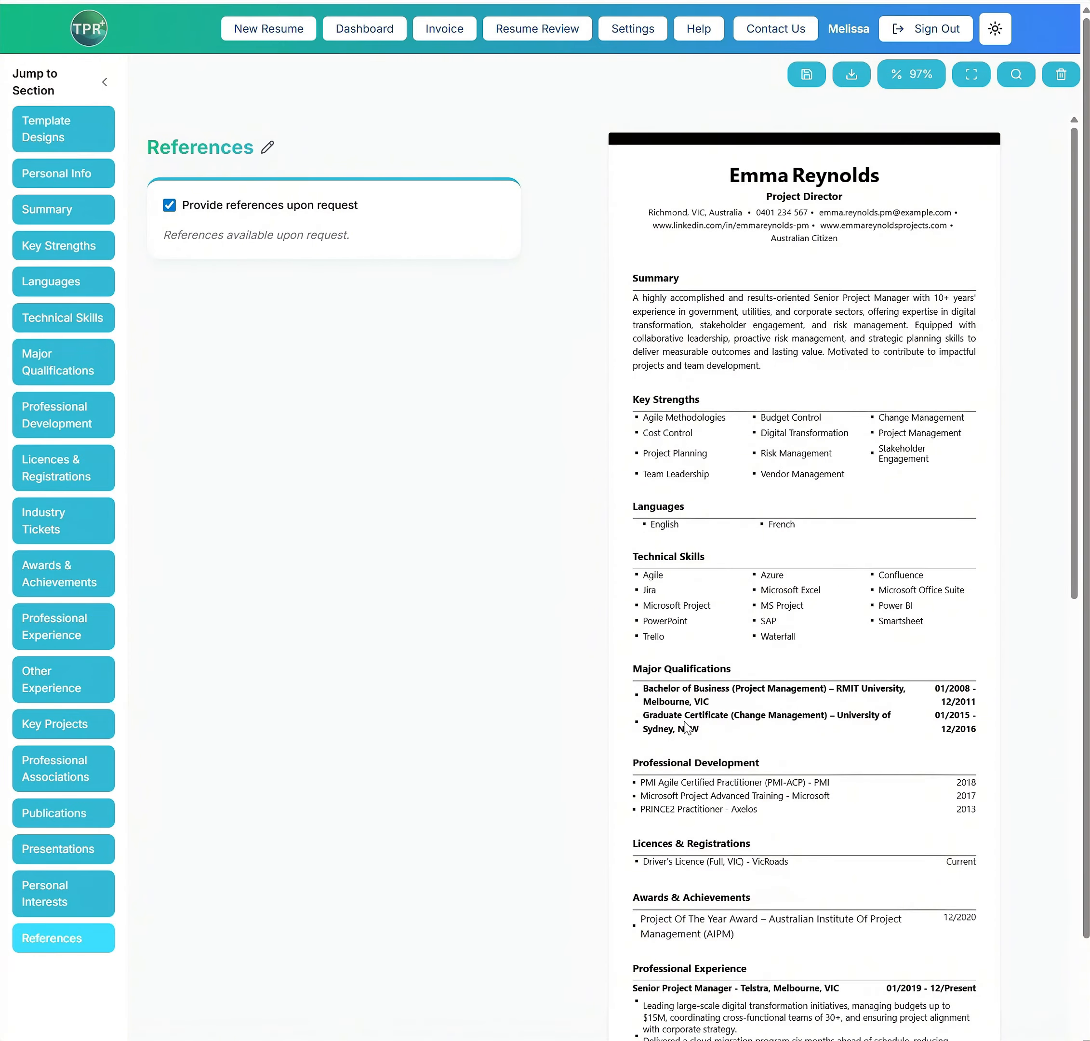
{"action": "scroll", "coordinate": [685, 726], "scroll_direction": "down", "scroll_amount": 6}
{"action": "scroll", "coordinate": [683, 620], "scroll_direction": "up", "scroll_amount": 6}
{"action": "left_click", "coordinate": [47, 209]}
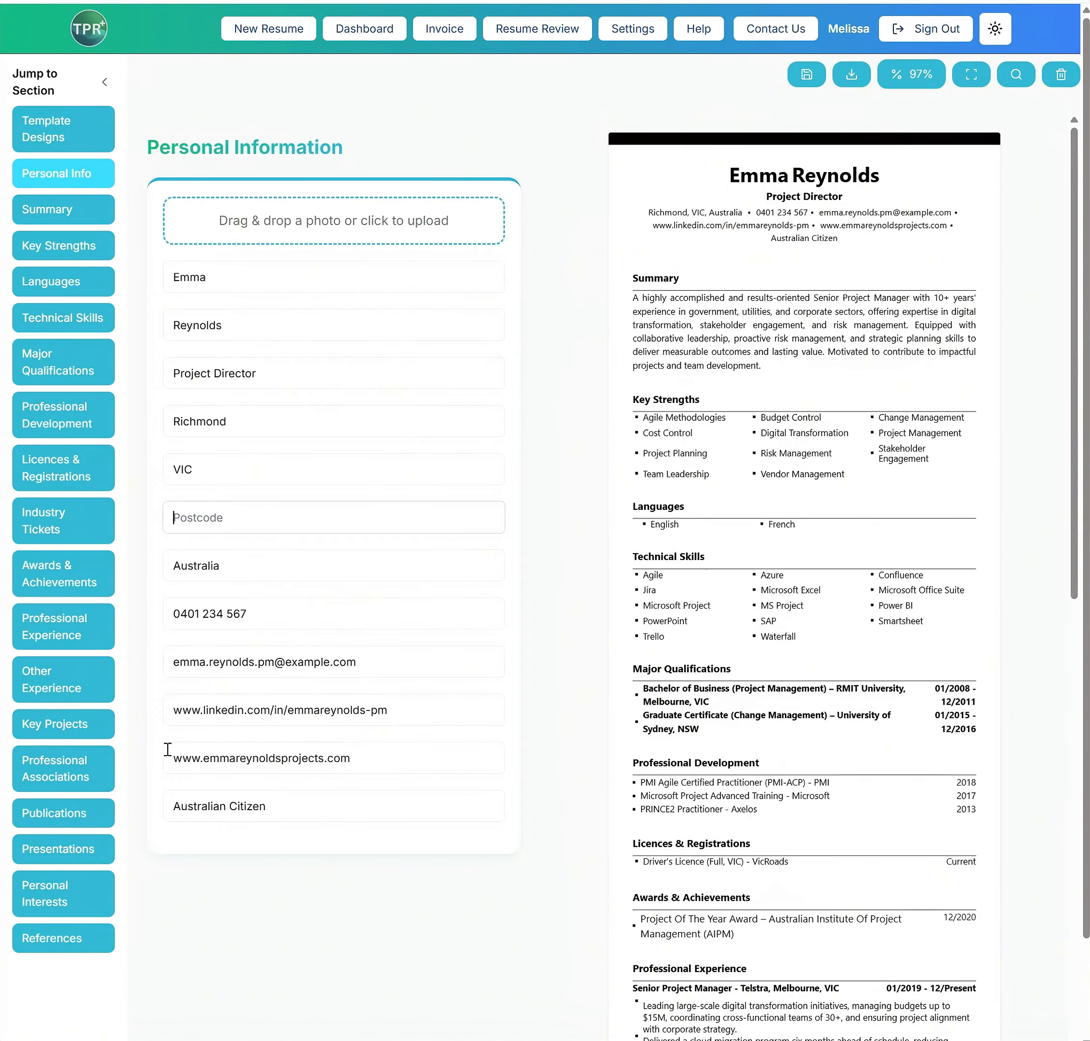
{"action": "left_click", "coordinate": [51, 217]}
{"action": "left_click", "coordinate": [430, 212]}
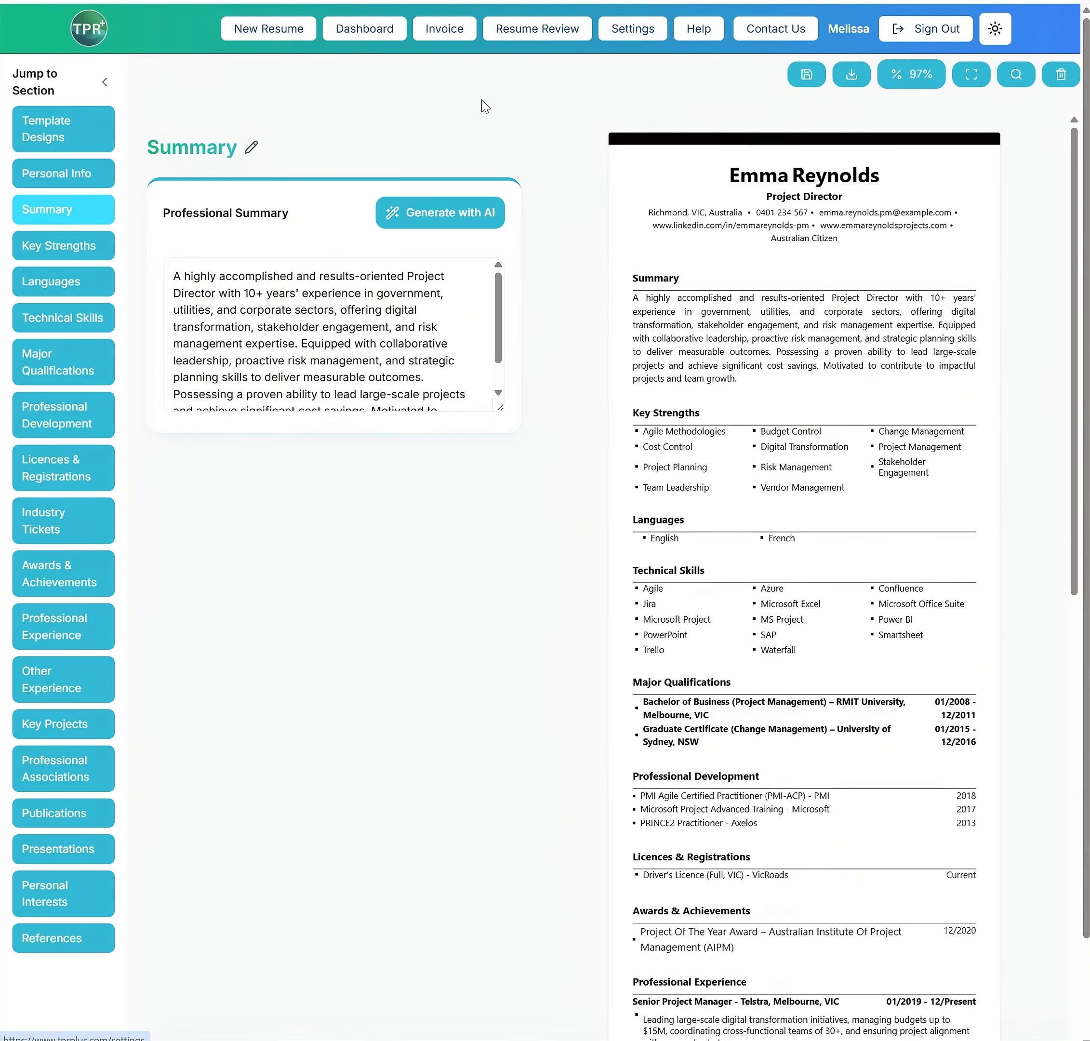
In the settings' AI prompt preferences, set the Summary section's Button 1 label to "Tell a joke"
{"action": "left_click", "coordinate": [632, 29]}
{"action": "scroll", "coordinate": [356, 684], "scroll_direction": "down", "scroll_amount": 2}
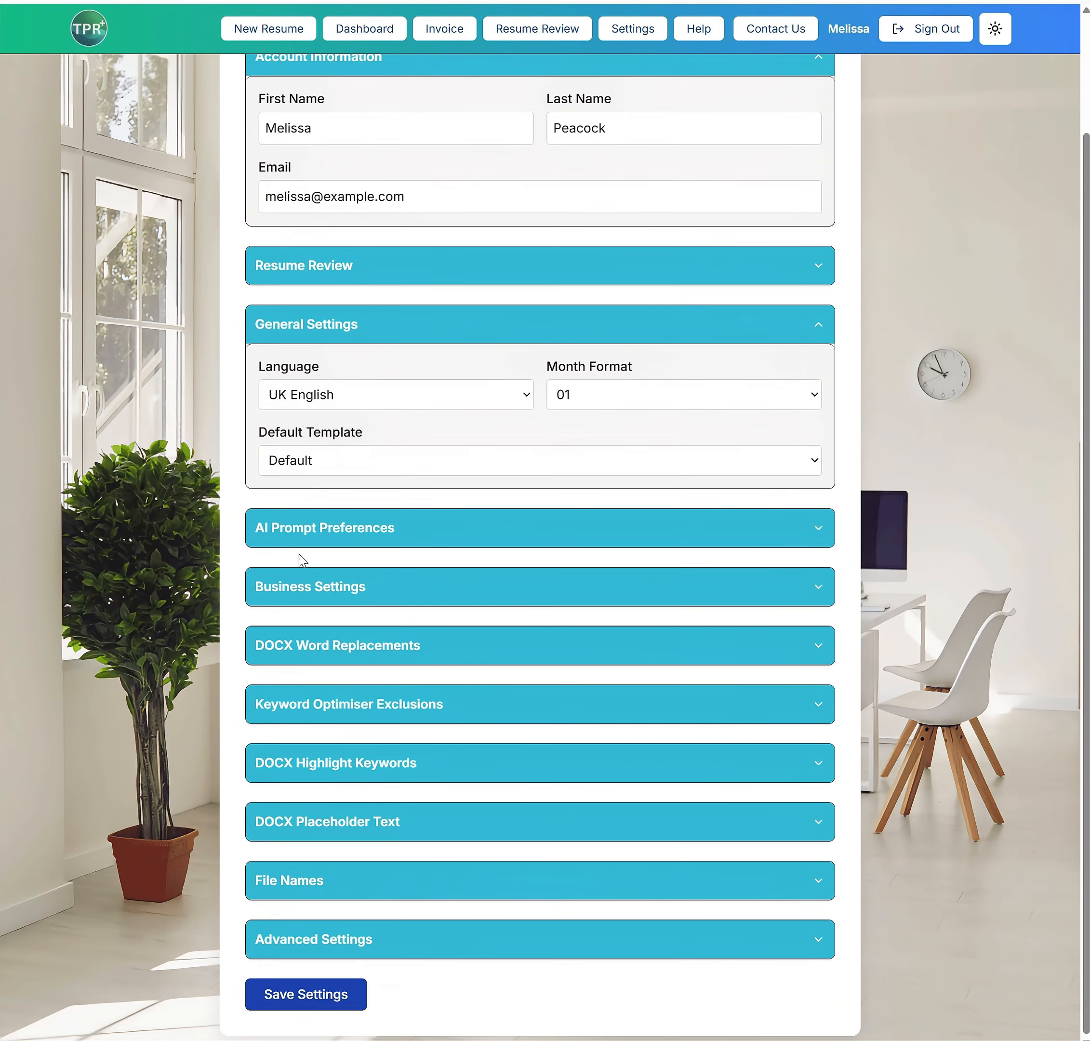
{"action": "scroll", "coordinate": [364, 429], "scroll_direction": "up", "scroll_amount": 3}
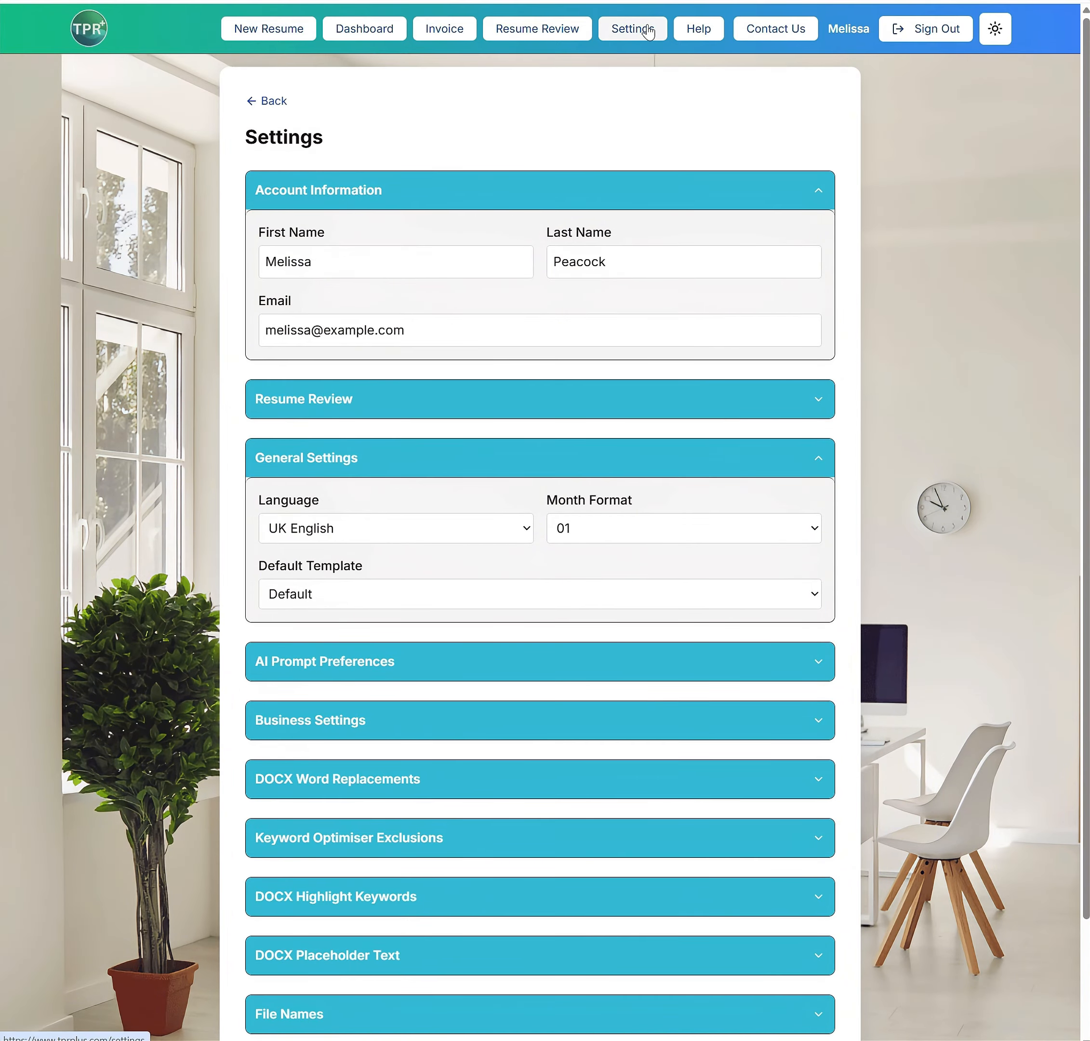
{"action": "scroll", "coordinate": [389, 389], "scroll_direction": "down", "scroll_amount": 2}
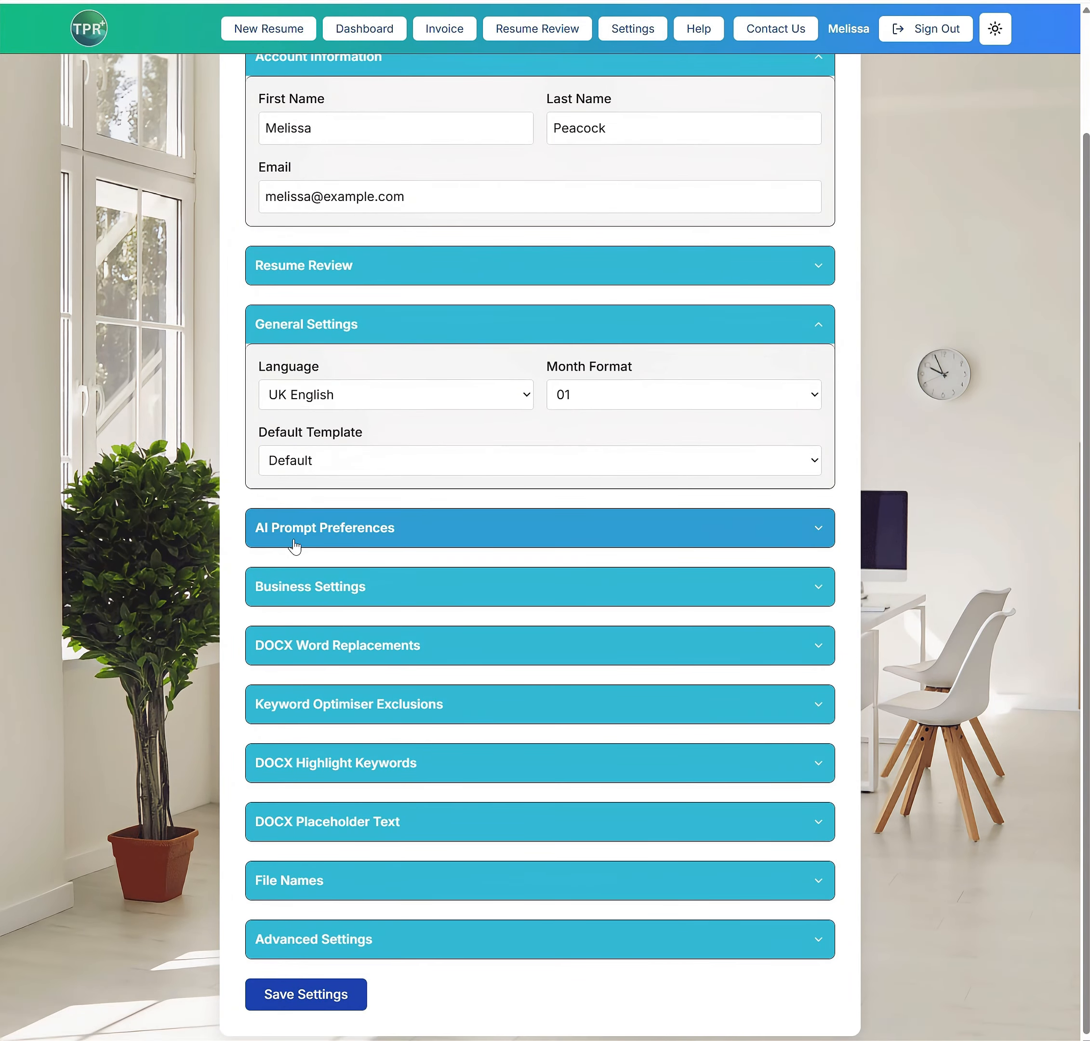
{"action": "left_click", "coordinate": [324, 532]}
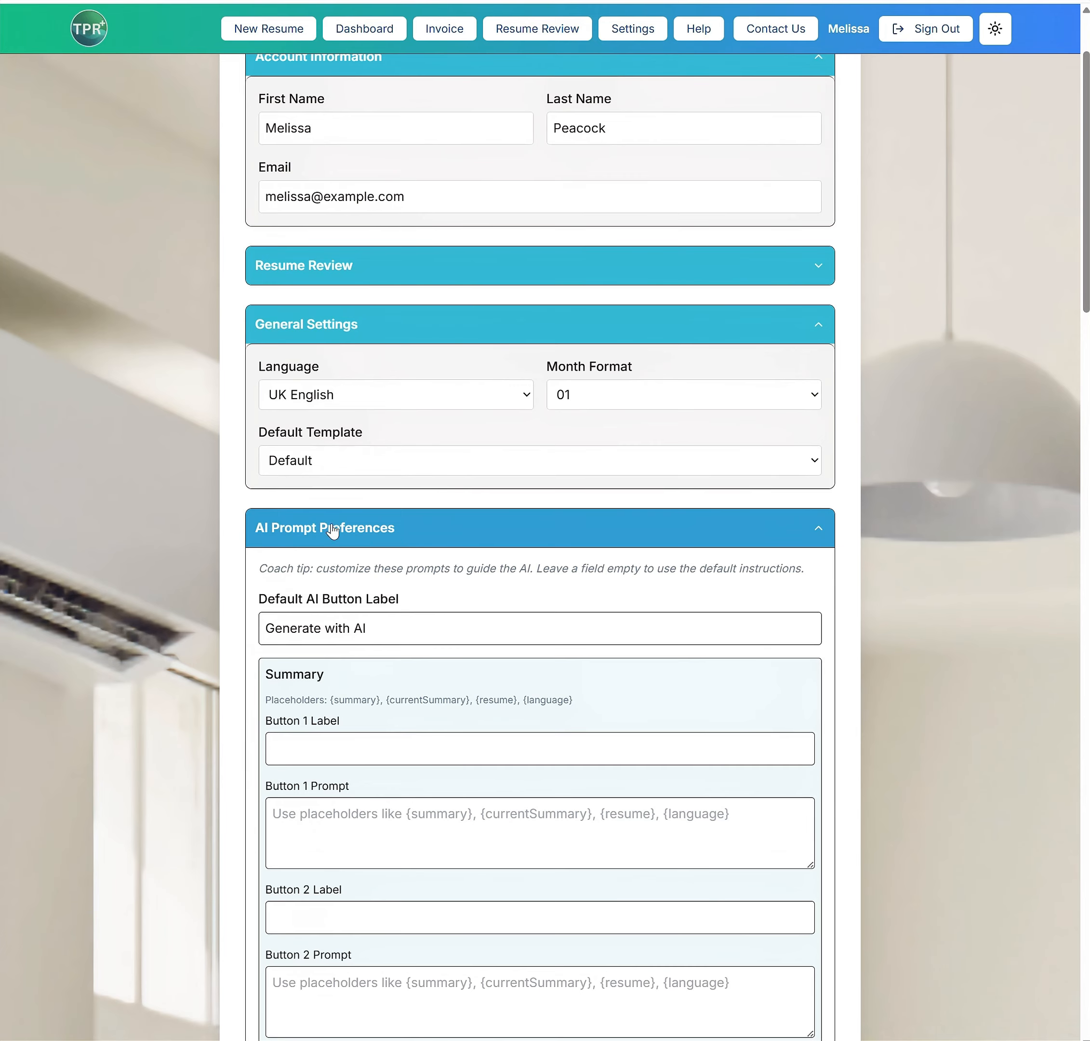
{"action": "scroll", "coordinate": [333, 567], "scroll_direction": "down", "scroll_amount": 2}
{"action": "left_click", "coordinate": [343, 604]}
{"action": "type", "text": "Tell a joke"}
Set the Summary's Button 1 prompt to "Use this information to tell a light hearted joke {summary}, {currentSummary}, {resume}, {language}"
{"action": "left_click", "coordinate": [351, 682]}
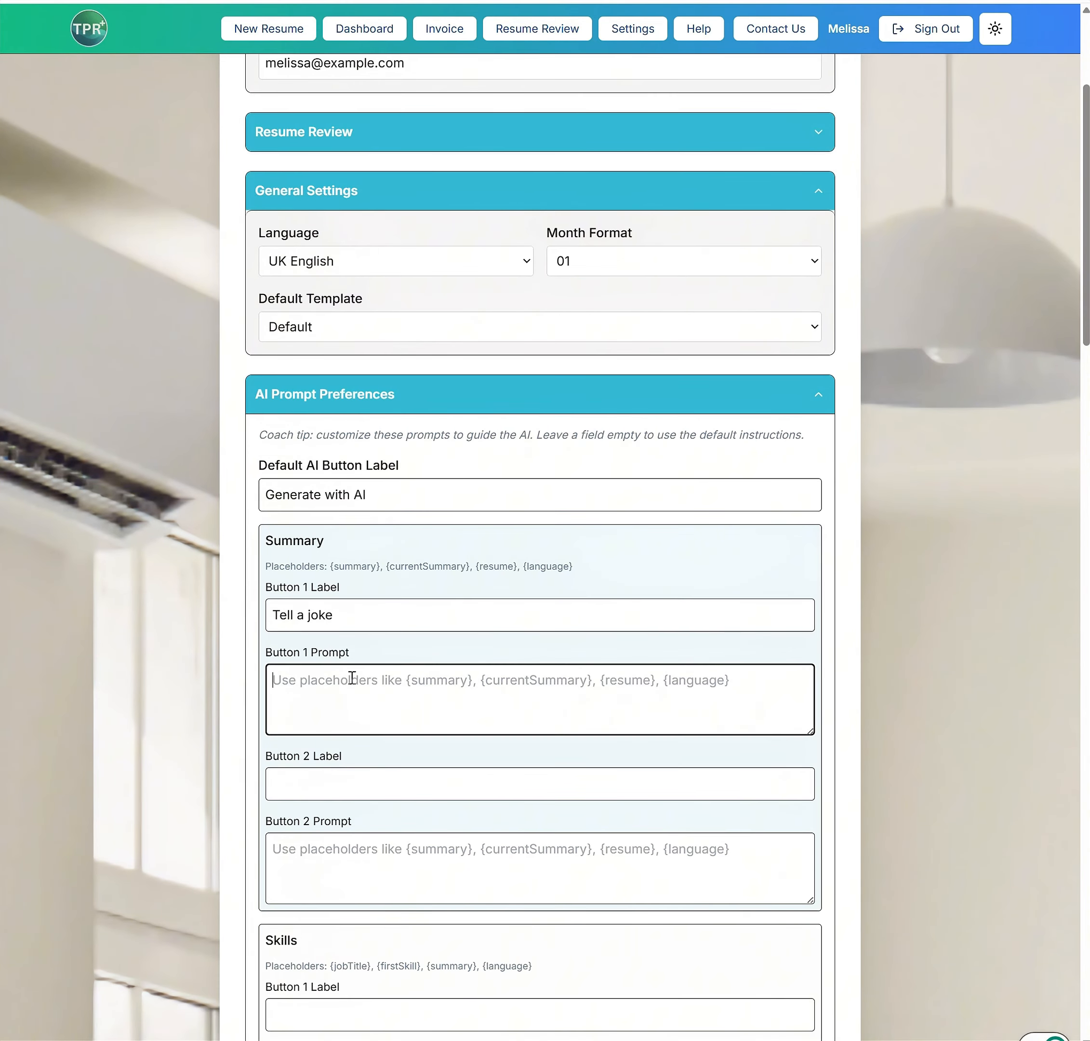
{"action": "type", "text": "Use the"}
{"action": "type", "text": "{summary}, {currentSummary}, {resume}, {language}"}
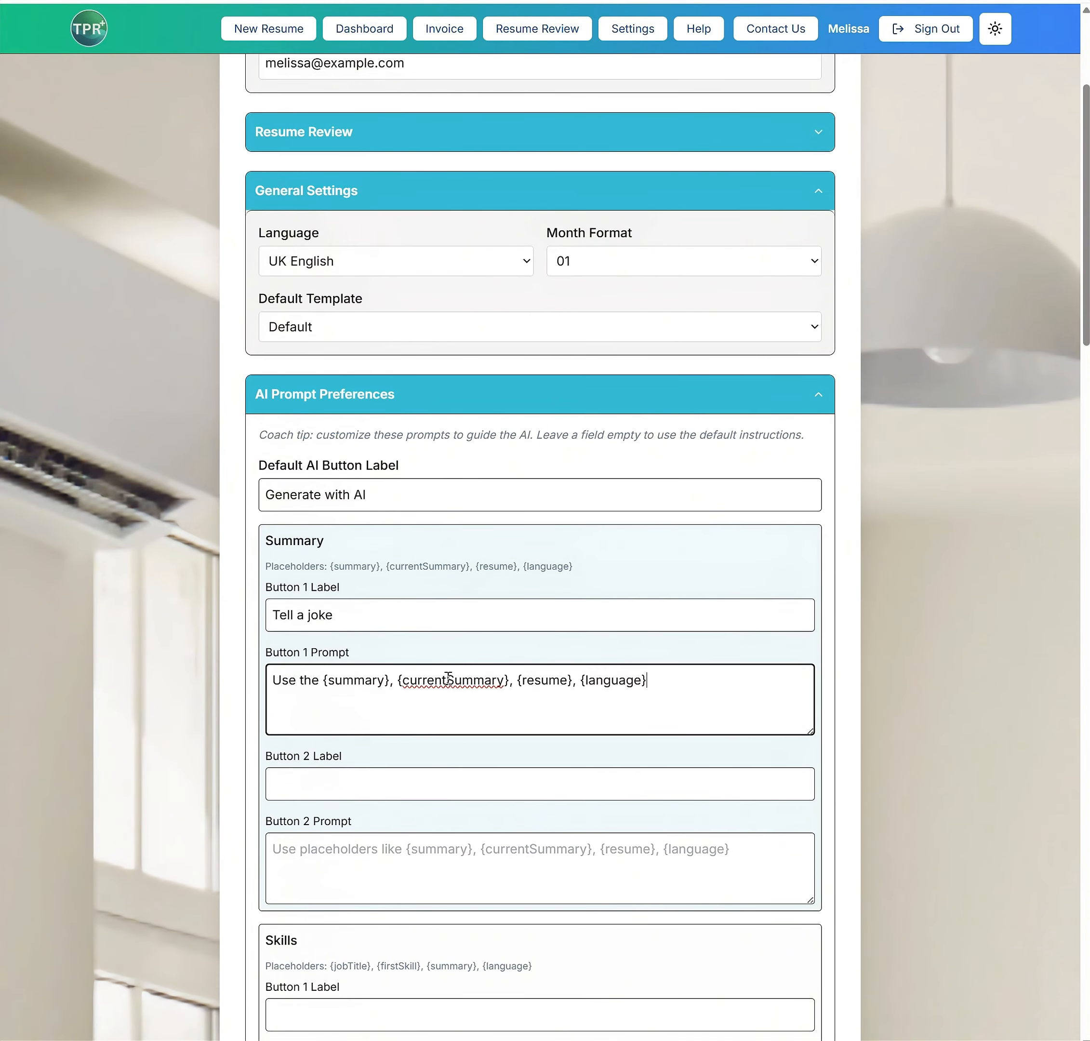
{"action": "double_click", "coordinate": [308, 682]}
{"action": "type", "text": "this information "}
{"action": "type", "text": "to tell a "}
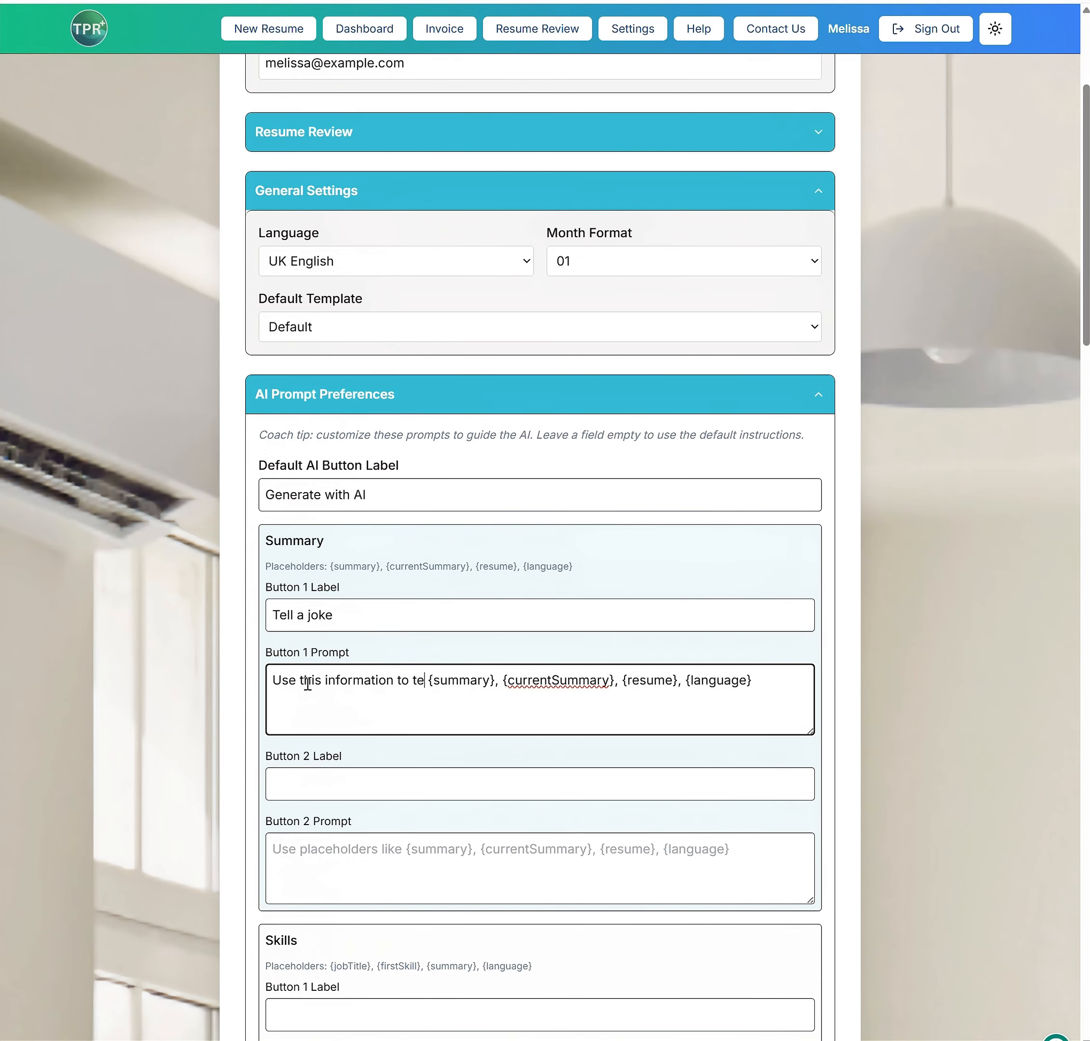
{"action": "type", "text": "light hearted job"}
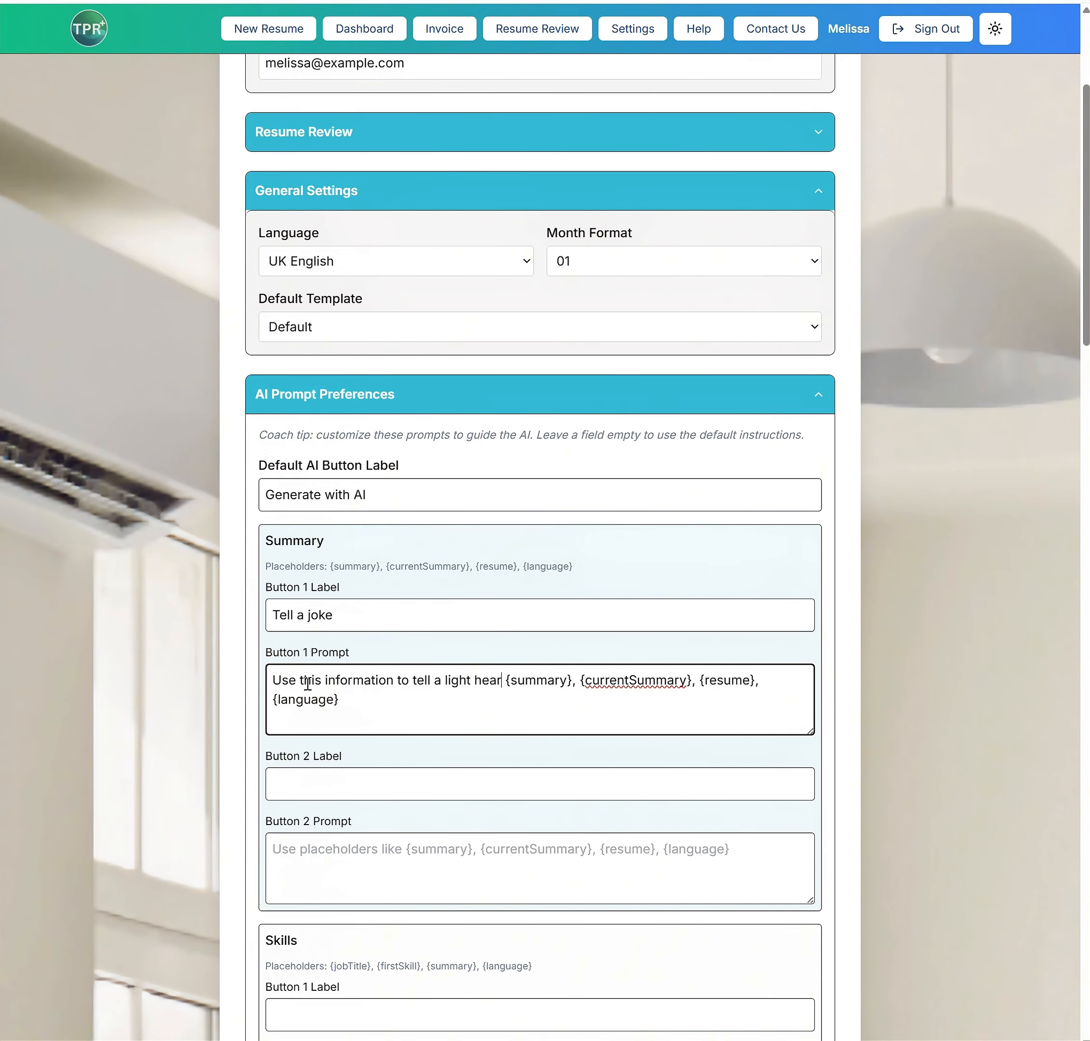
{"action": "key", "text": "BackSpace"}
{"action": "type", "text": "ke"}
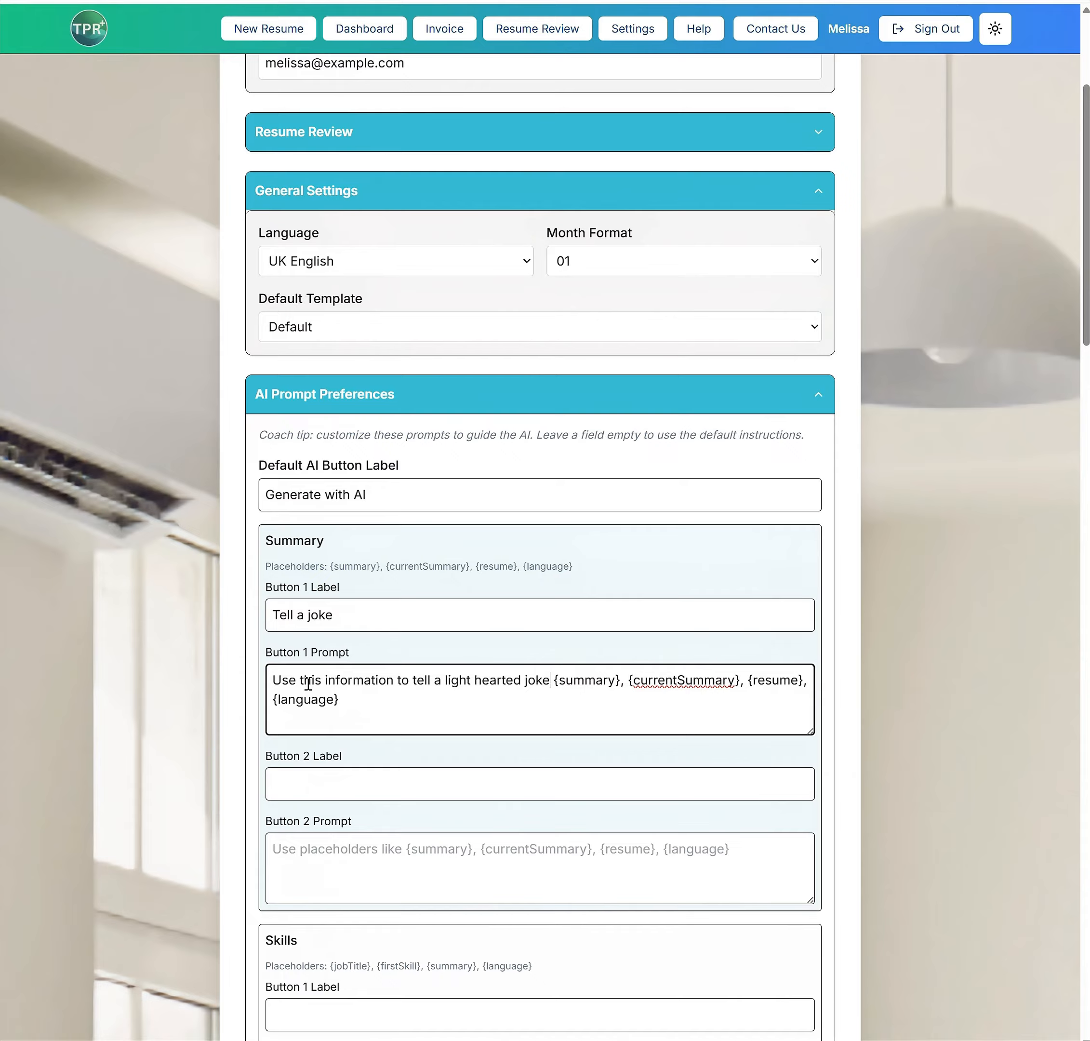
Save the AI prompt settings and rewrite the resume's summary with the custom "Tell a joke" prompt
{"action": "scroll", "coordinate": [352, 703], "scroll_direction": "down", "scroll_amount": 20}
{"action": "scroll", "coordinate": [392, 761], "scroll_direction": "down", "scroll_amount": 8}
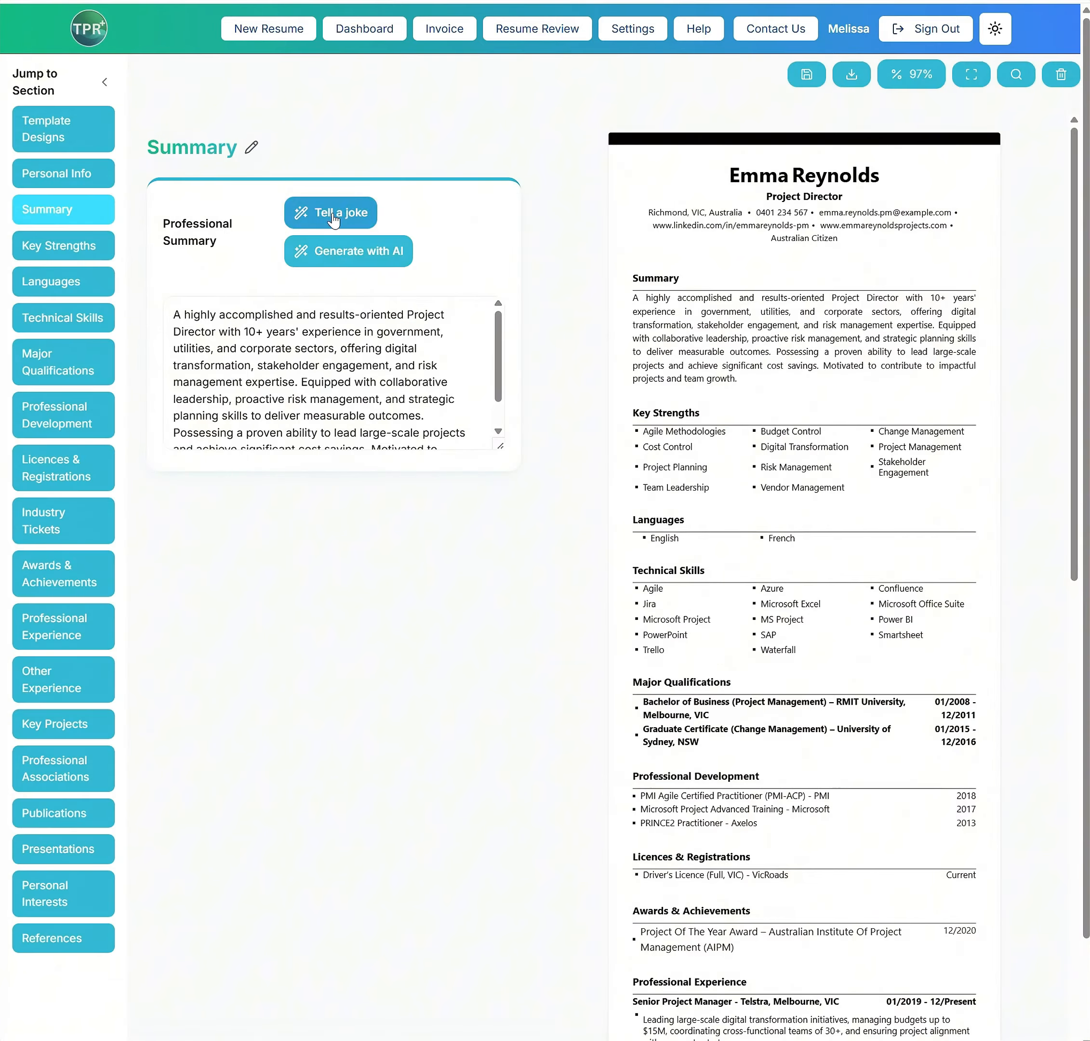
{"action": "left_click", "coordinate": [329, 214]}
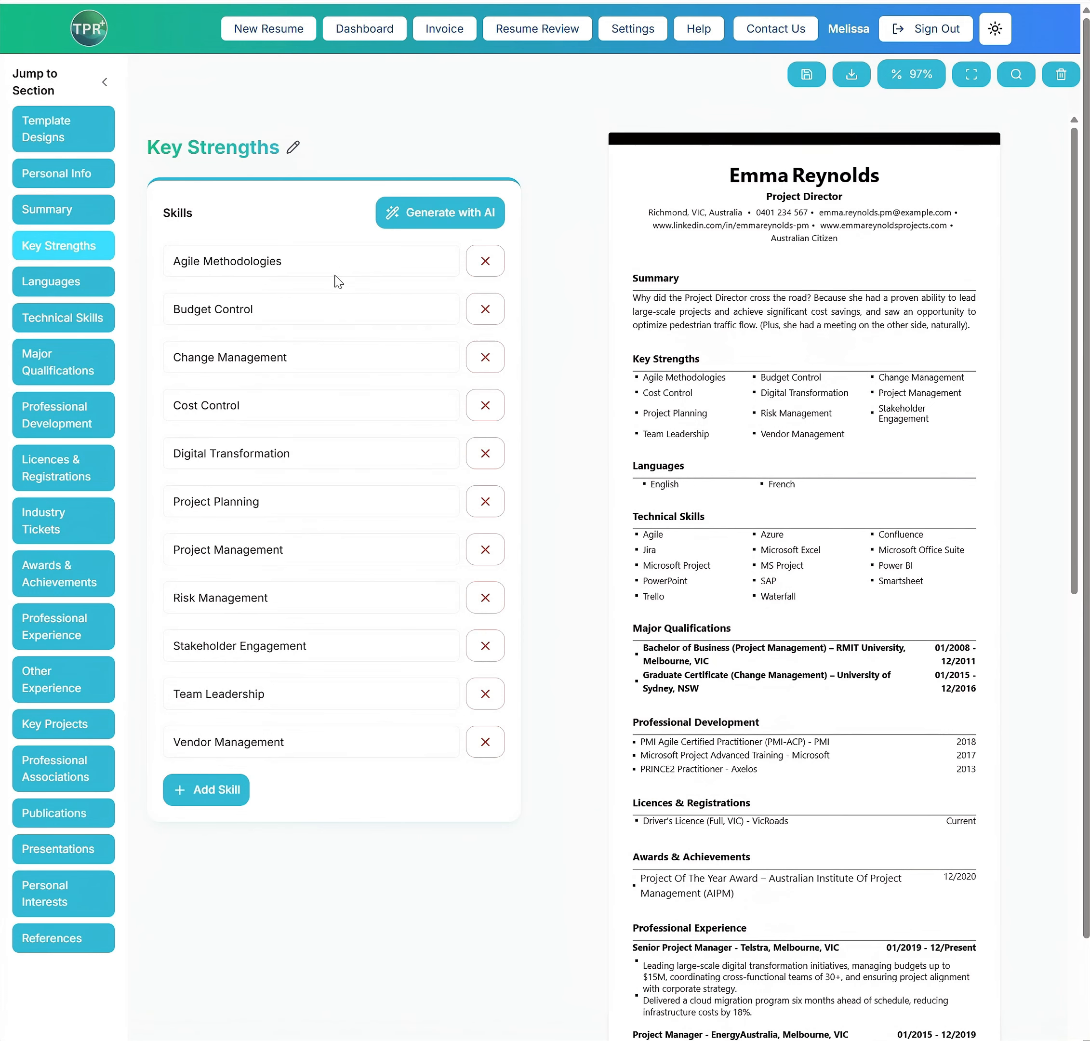
In the key strengths, change the Project Management skill to "Project/Risk Management" and remove the separate Risk Management skill
{"action": "left_click", "coordinate": [295, 357]}
{"action": "left_click", "coordinate": [211, 549]}
{"action": "type", "text": "/Risk"}
{"action": "left_click", "coordinate": [484, 597]}
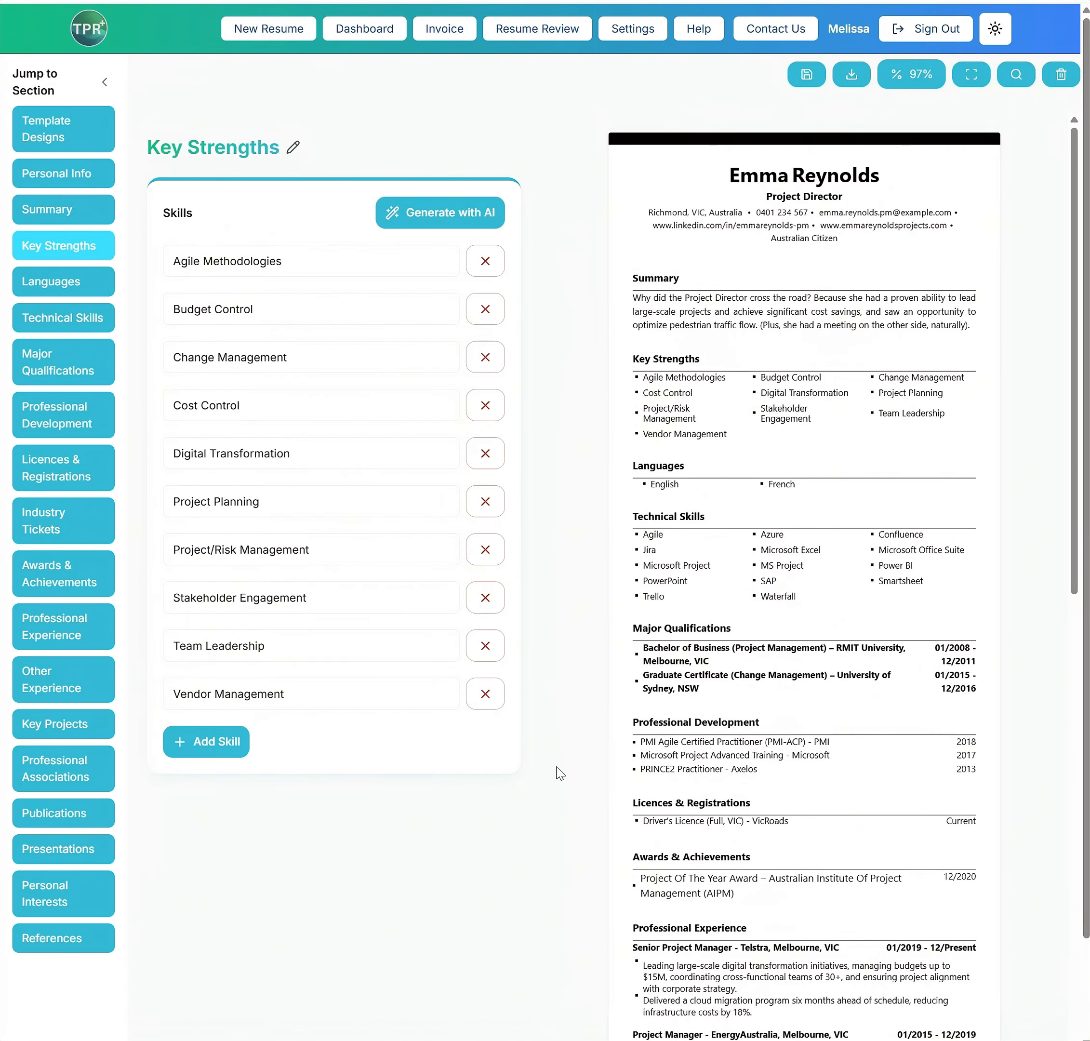
In the advanced settings for Languages, set Show Languages to "In Key Skills/Strengths Section"
{"action": "left_click", "coordinate": [64, 286]}
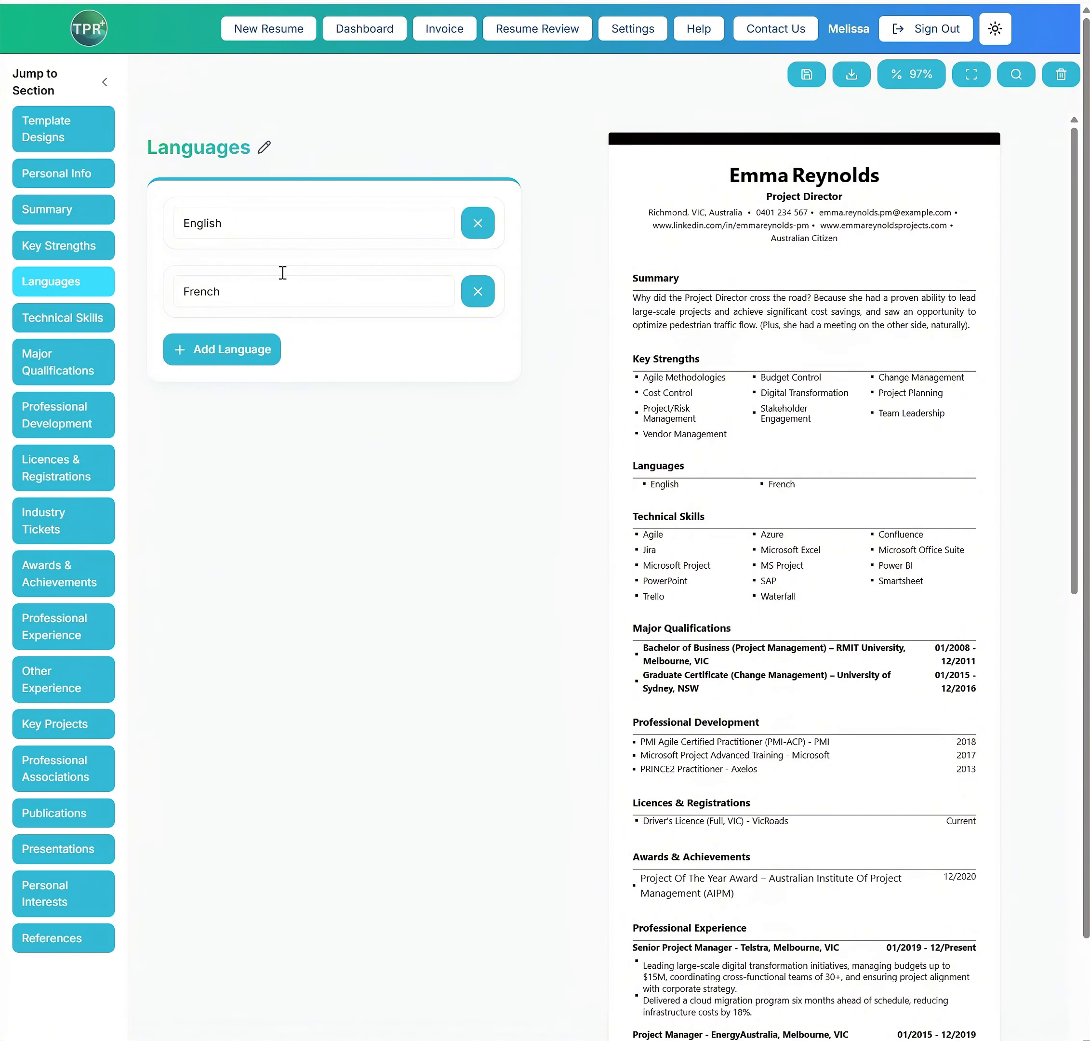
{"action": "left_click", "coordinate": [22, 254]}
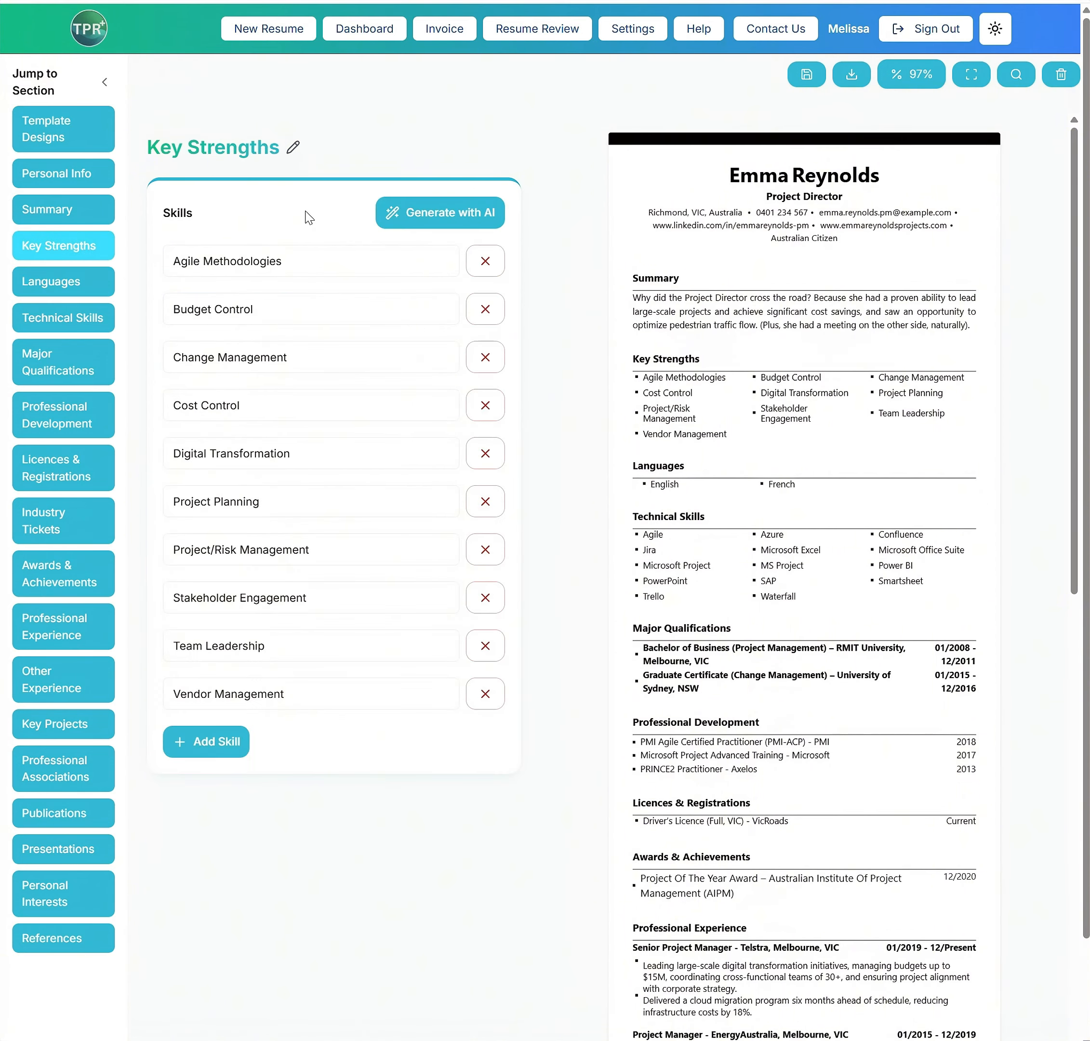
{"action": "left_click", "coordinate": [643, 35]}
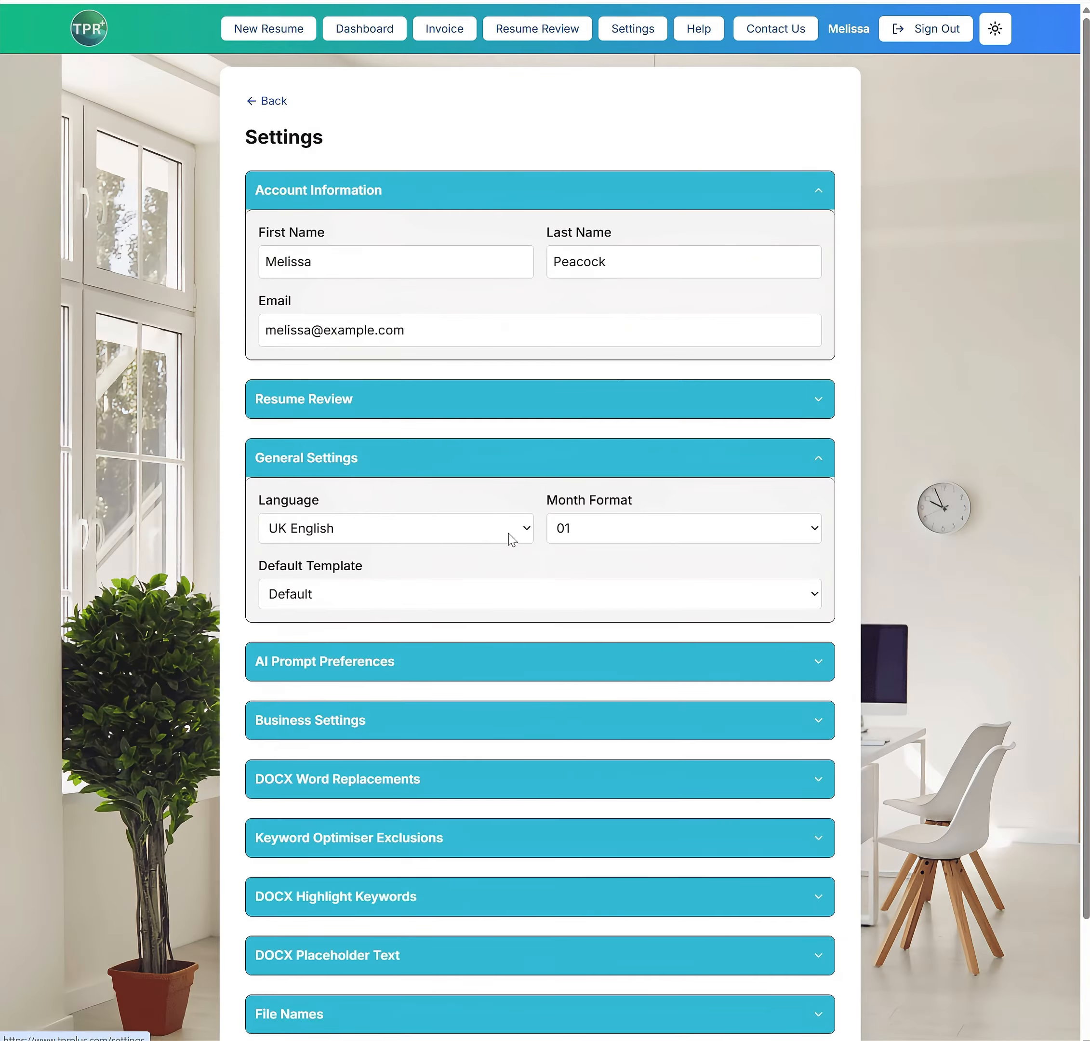
{"action": "scroll", "coordinate": [433, 500], "scroll_direction": "down", "scroll_amount": 10}
{"action": "left_click", "coordinate": [299, 528]}
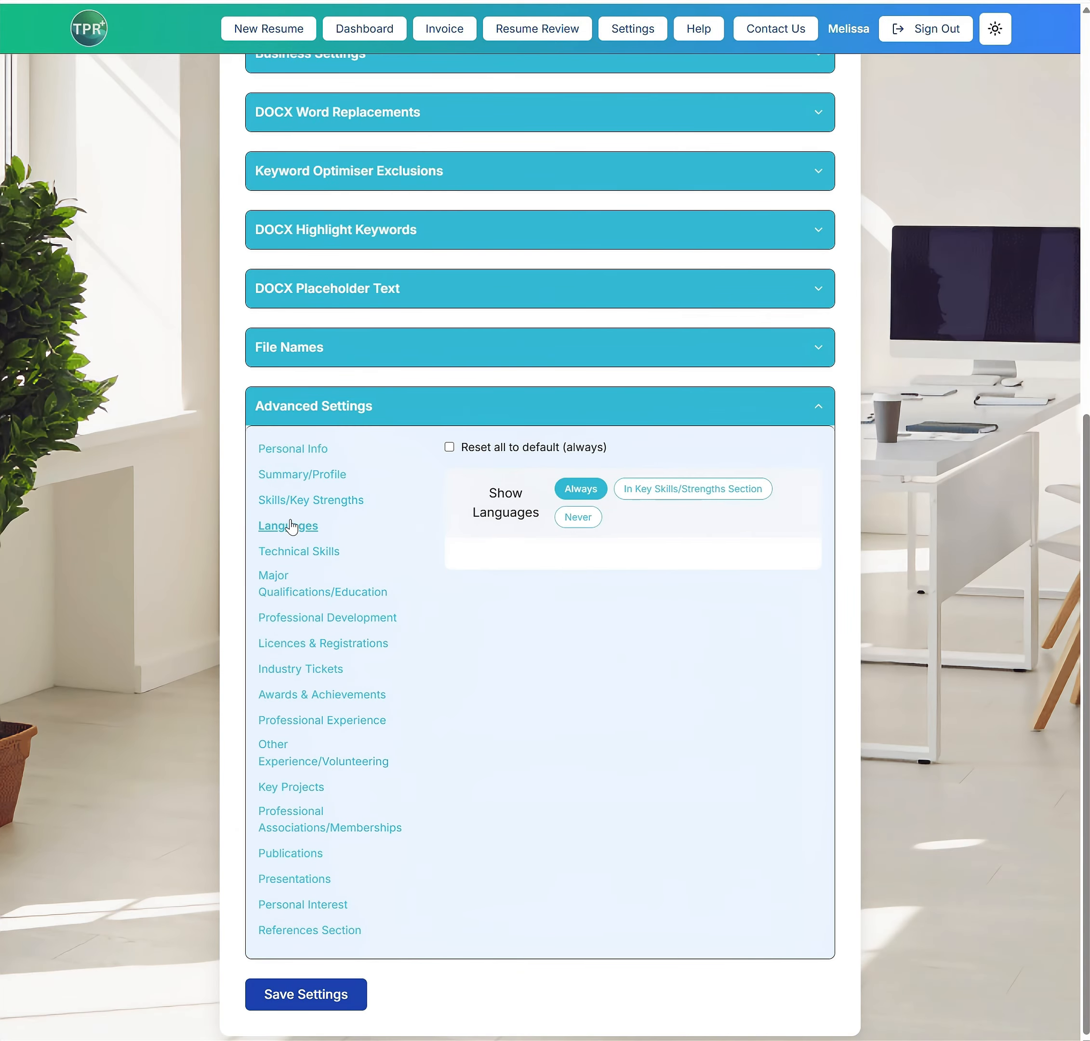
{"action": "left_click", "coordinate": [687, 489]}
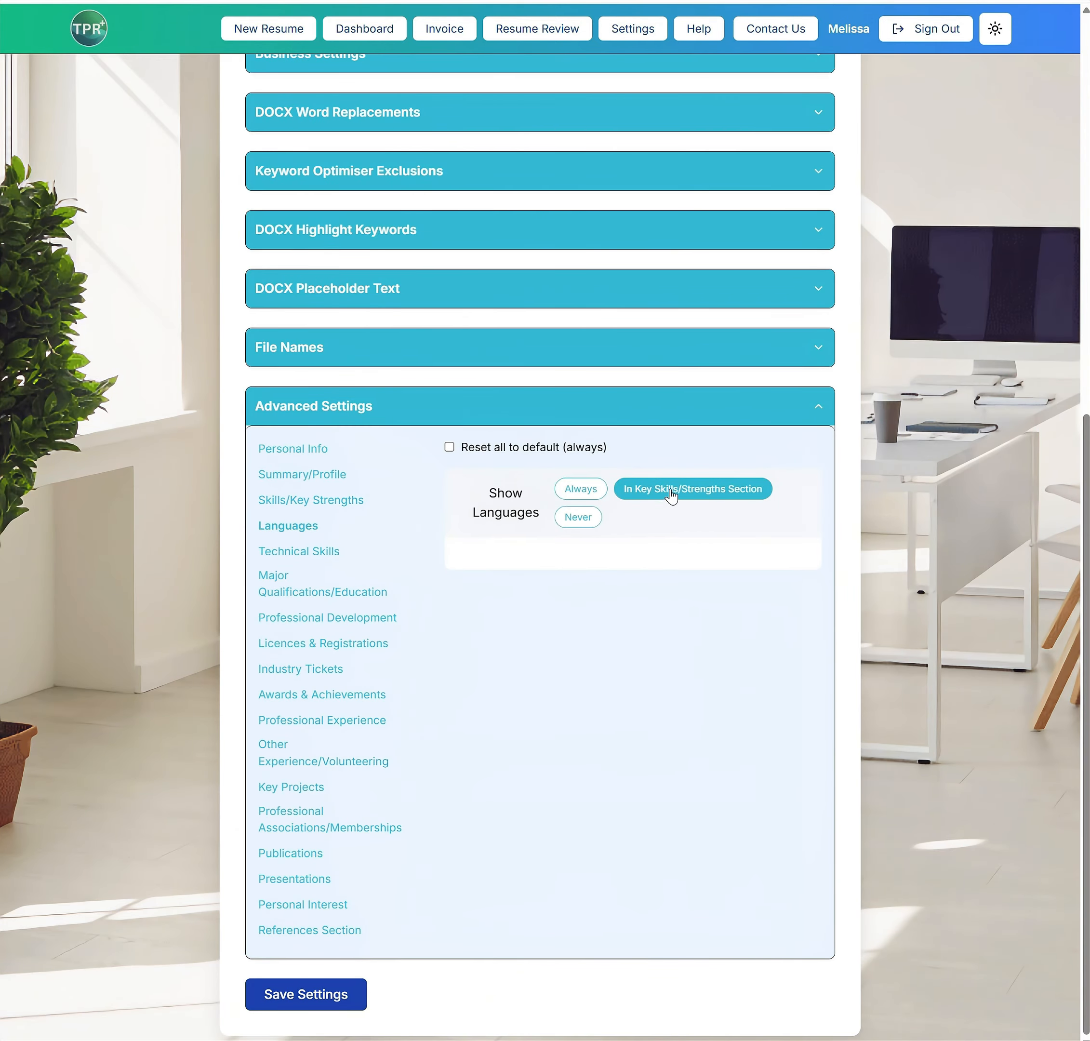
Save the settings and check how the languages are listed in the resume preview's Key Strengths
{"action": "left_click", "coordinate": [302, 1000]}
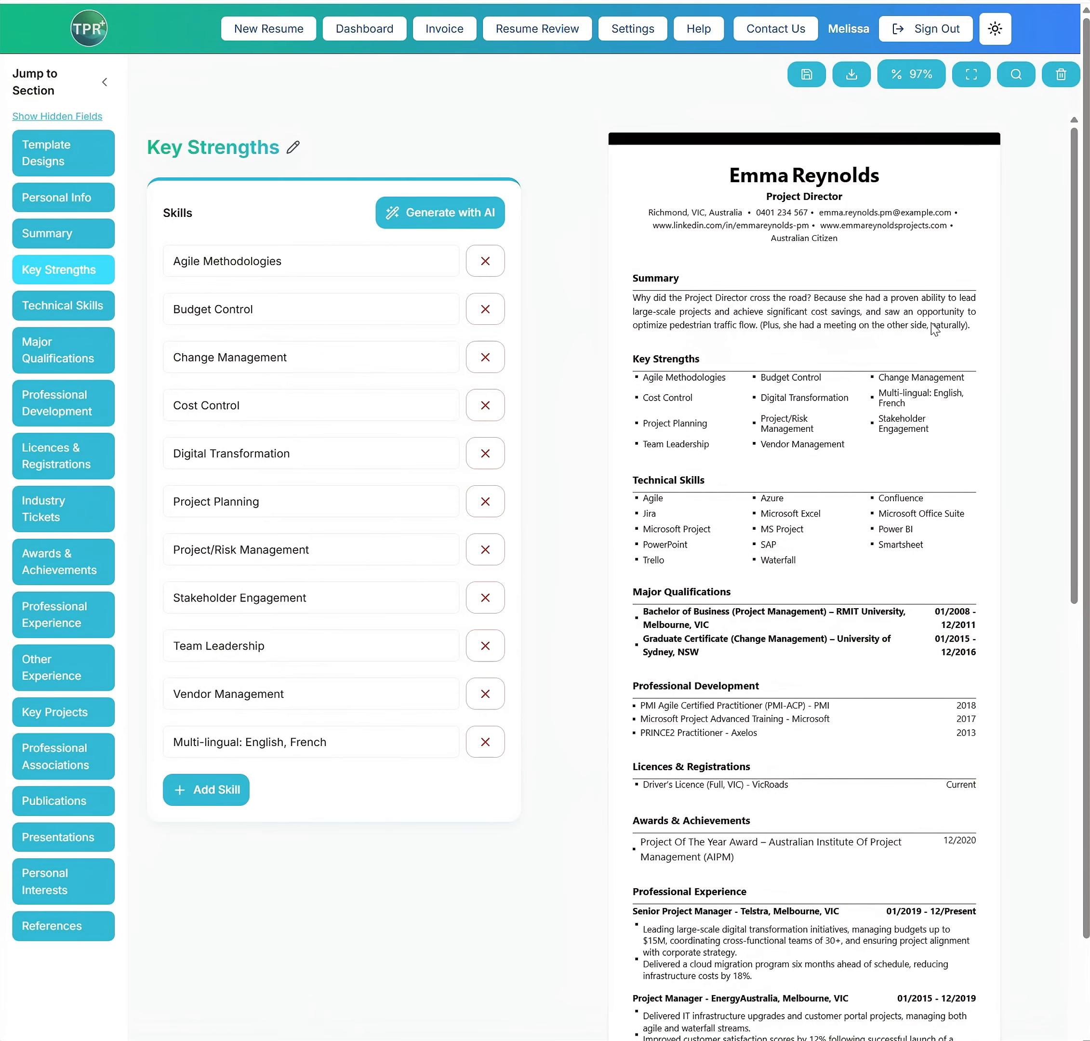
{"action": "left_click_drag", "start_coordinate": [879, 394], "coordinate": [919, 397]}
{"action": "left_click", "coordinate": [754, 493]}
In the advanced settings for Professional Development, set Start Month and End Month to Never
{"action": "left_click", "coordinate": [628, 29]}
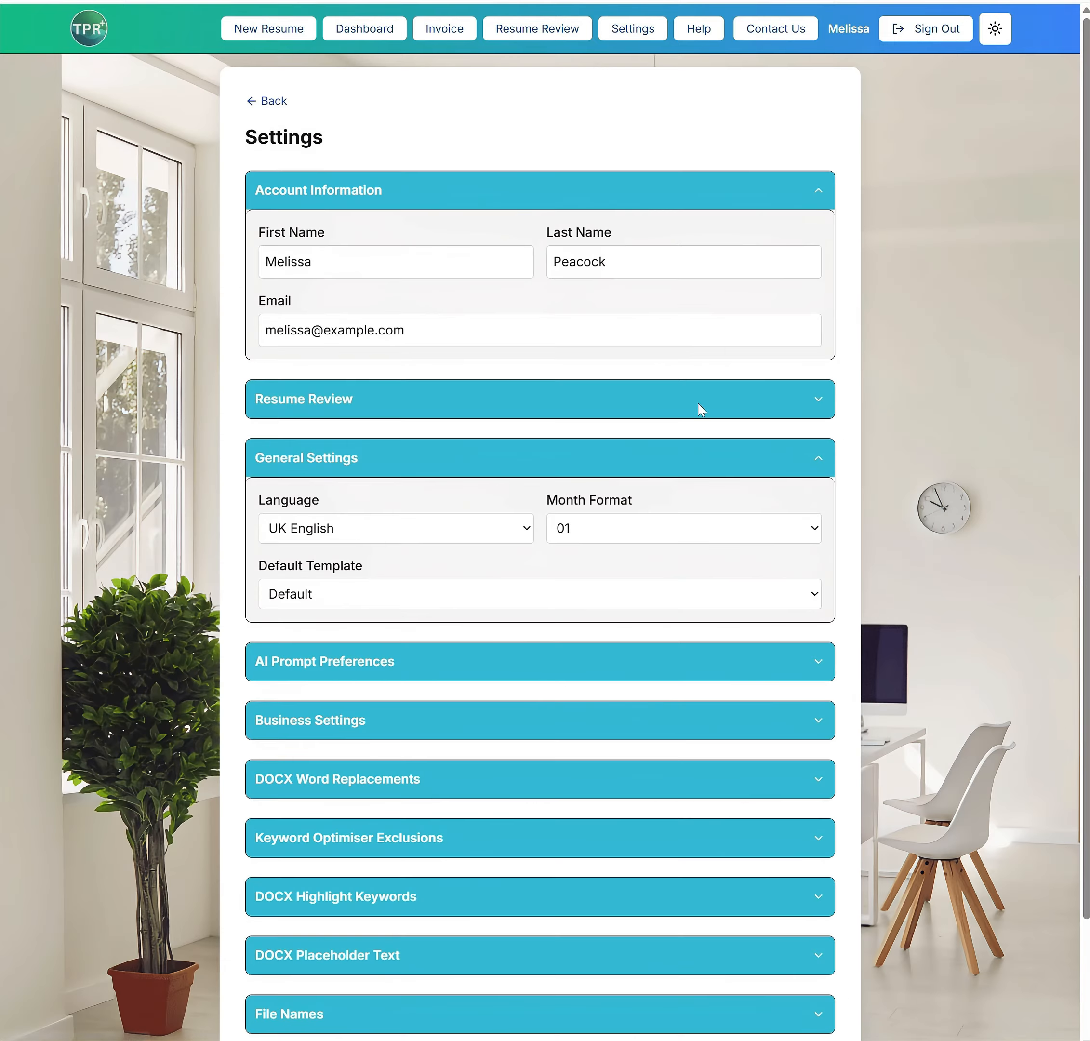
{"action": "scroll", "coordinate": [612, 500], "scroll_direction": "down", "scroll_amount": 3}
{"action": "left_click", "coordinate": [357, 957]}
{"action": "scroll", "coordinate": [333, 778], "scroll_direction": "down", "scroll_amount": 5}
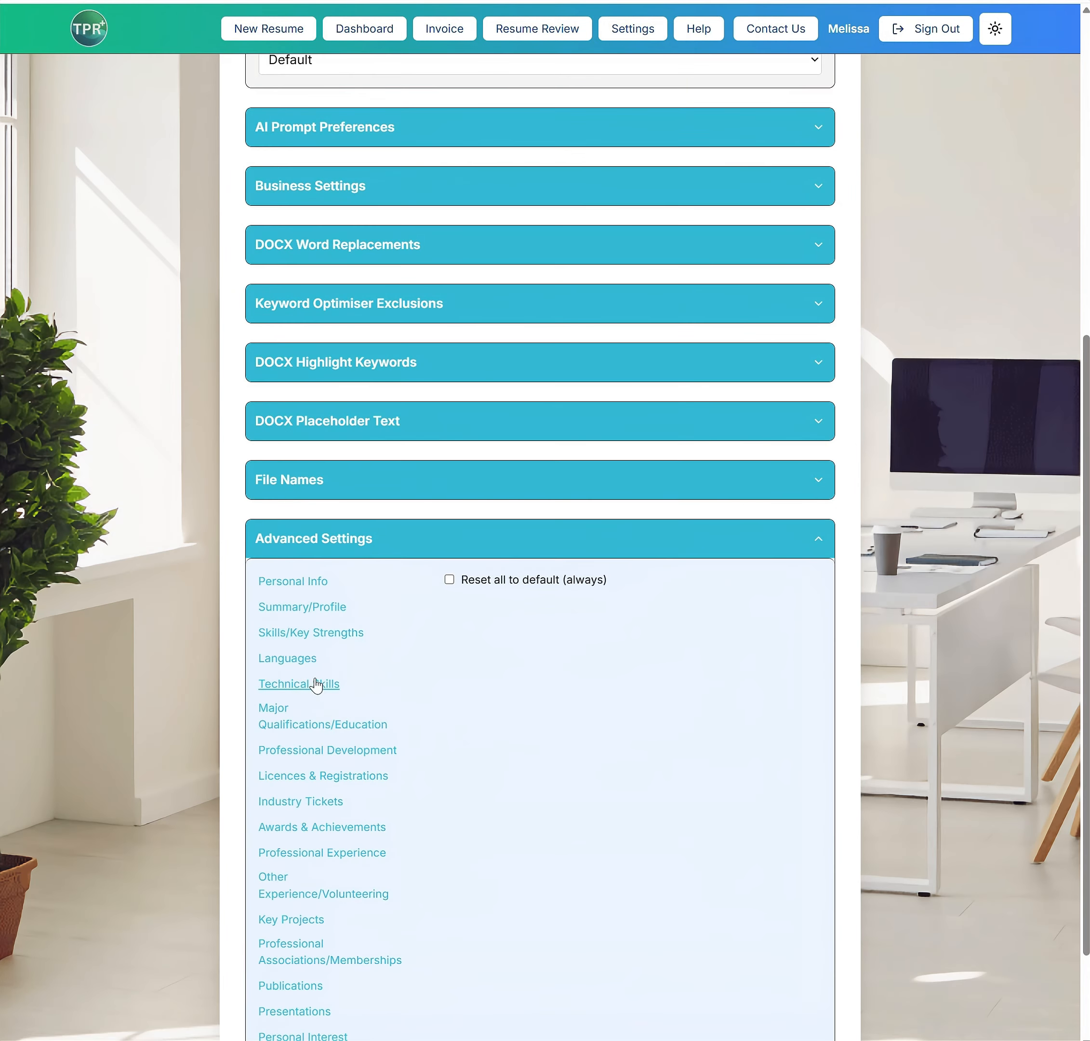
{"action": "left_click", "coordinate": [298, 757]}
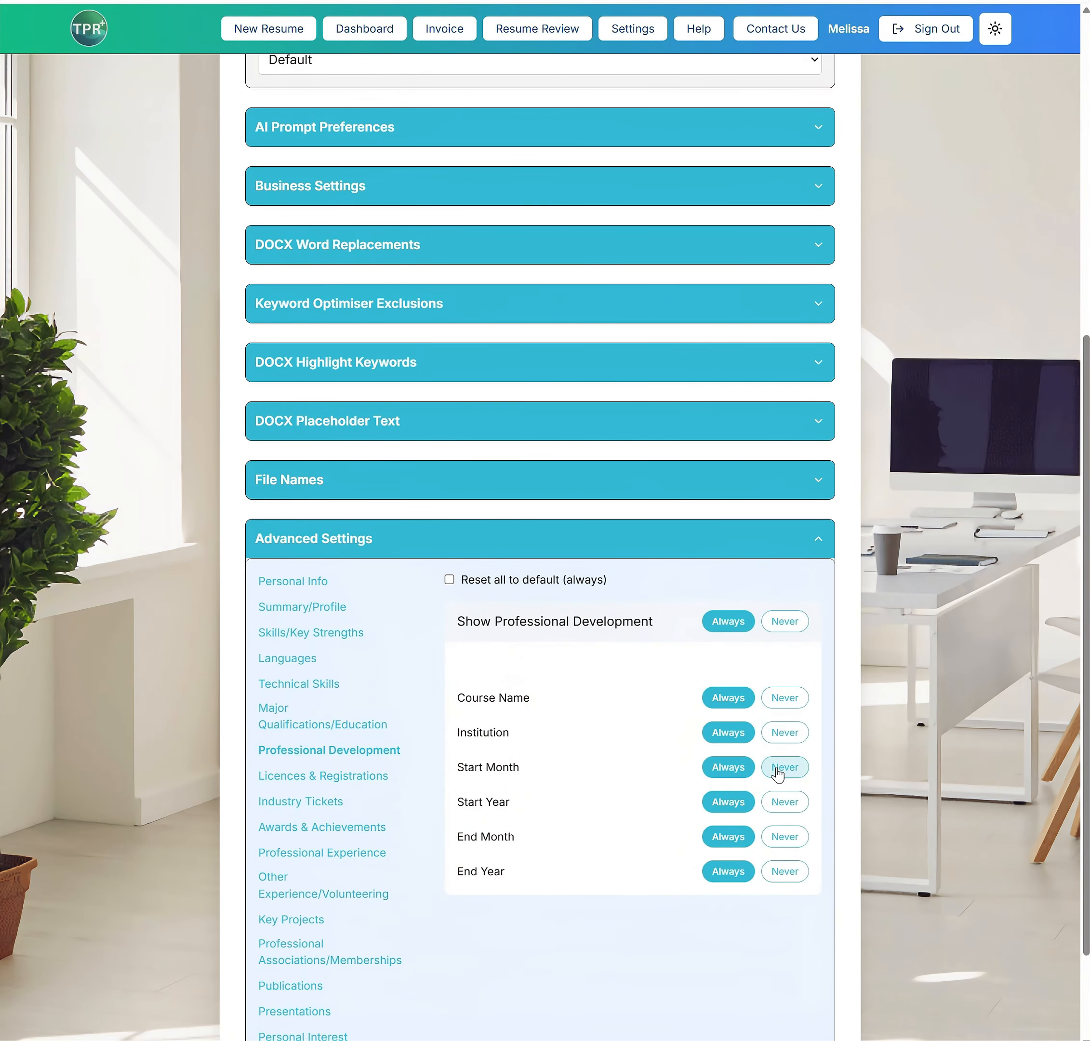
{"action": "left_click", "coordinate": [778, 772]}
{"action": "left_click", "coordinate": [795, 839]}
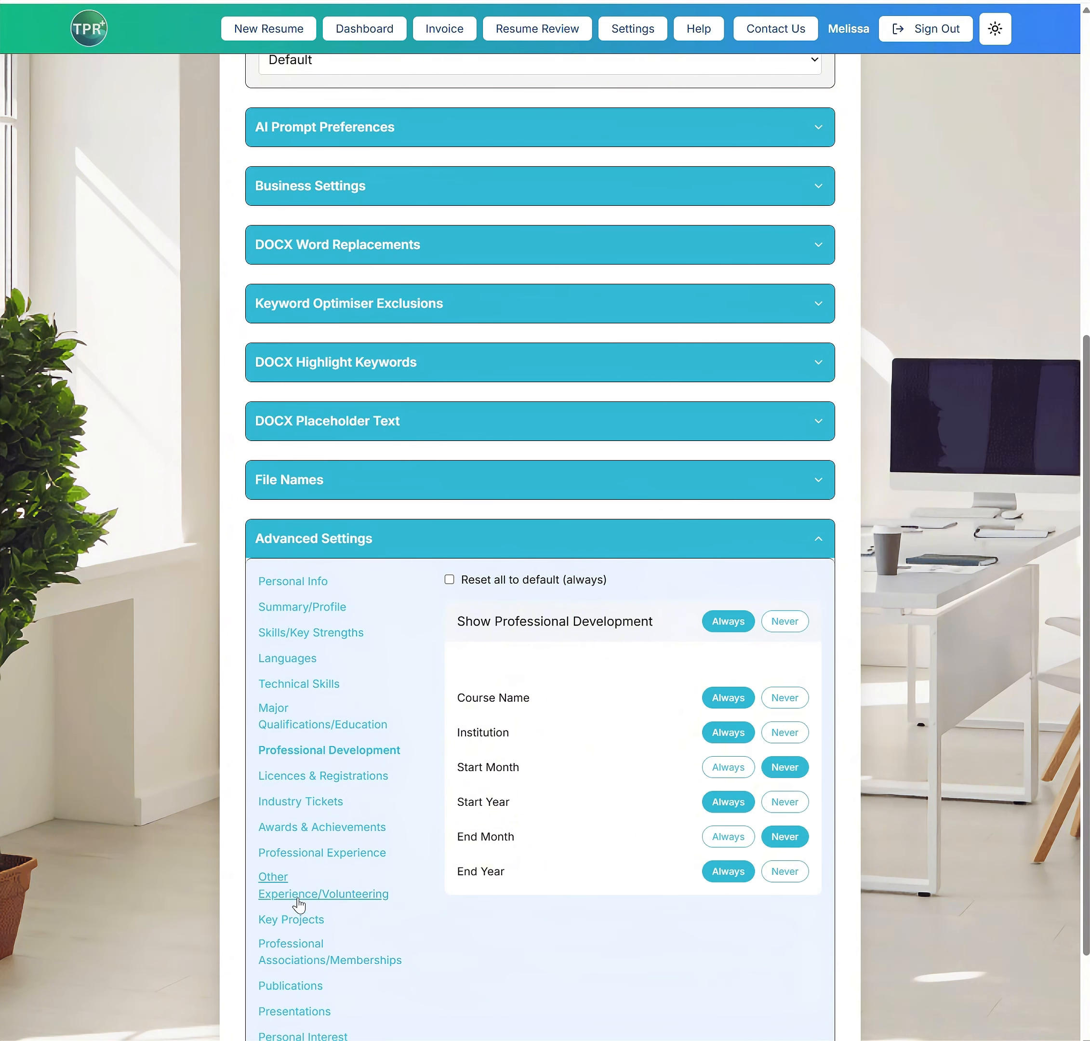
Set Start Month and End Month to Never for Professional Experience and save the settings
{"action": "left_click", "coordinate": [299, 852]}
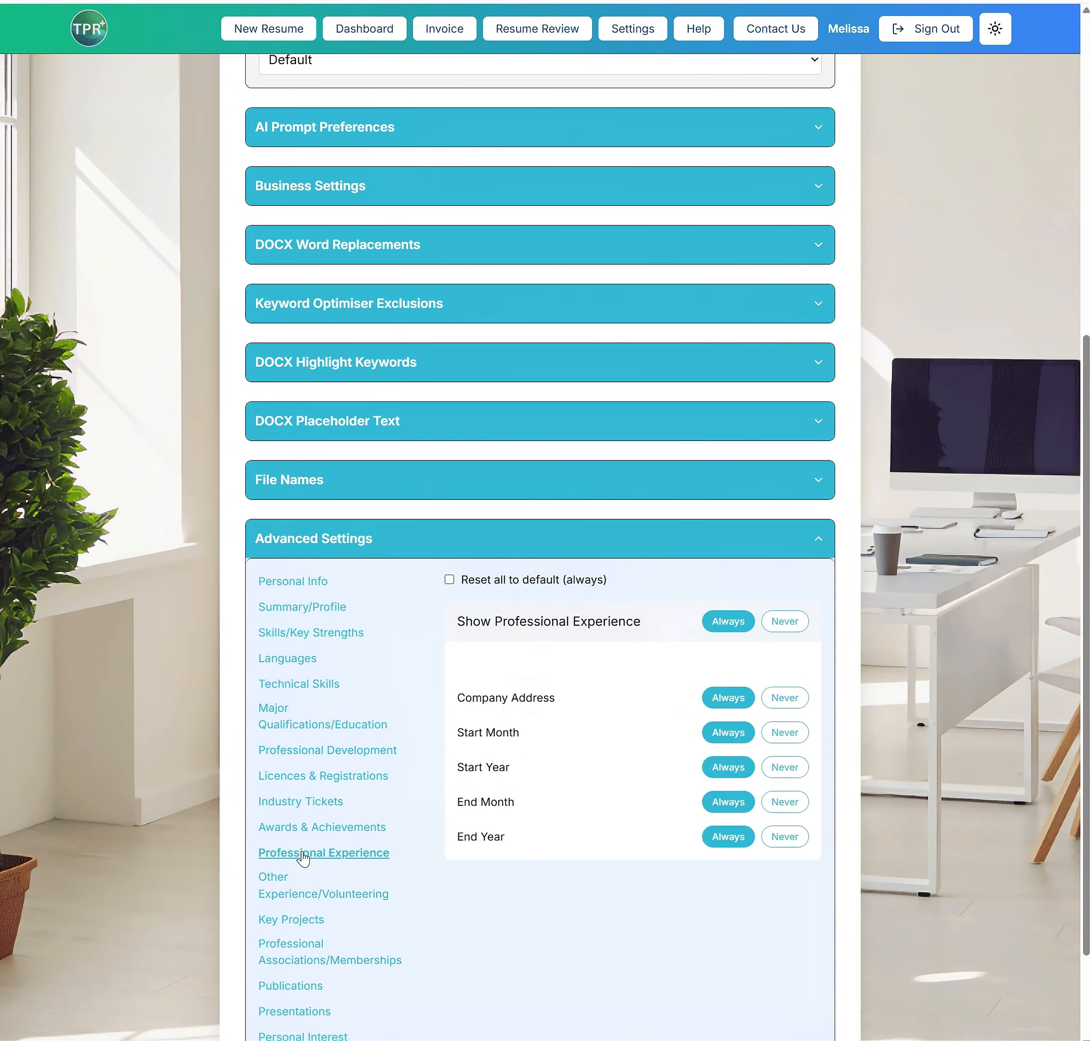
{"action": "left_click", "coordinate": [781, 732]}
{"action": "left_click", "coordinate": [795, 802]}
{"action": "scroll", "coordinate": [605, 856], "scroll_direction": "down", "scroll_amount": 3}
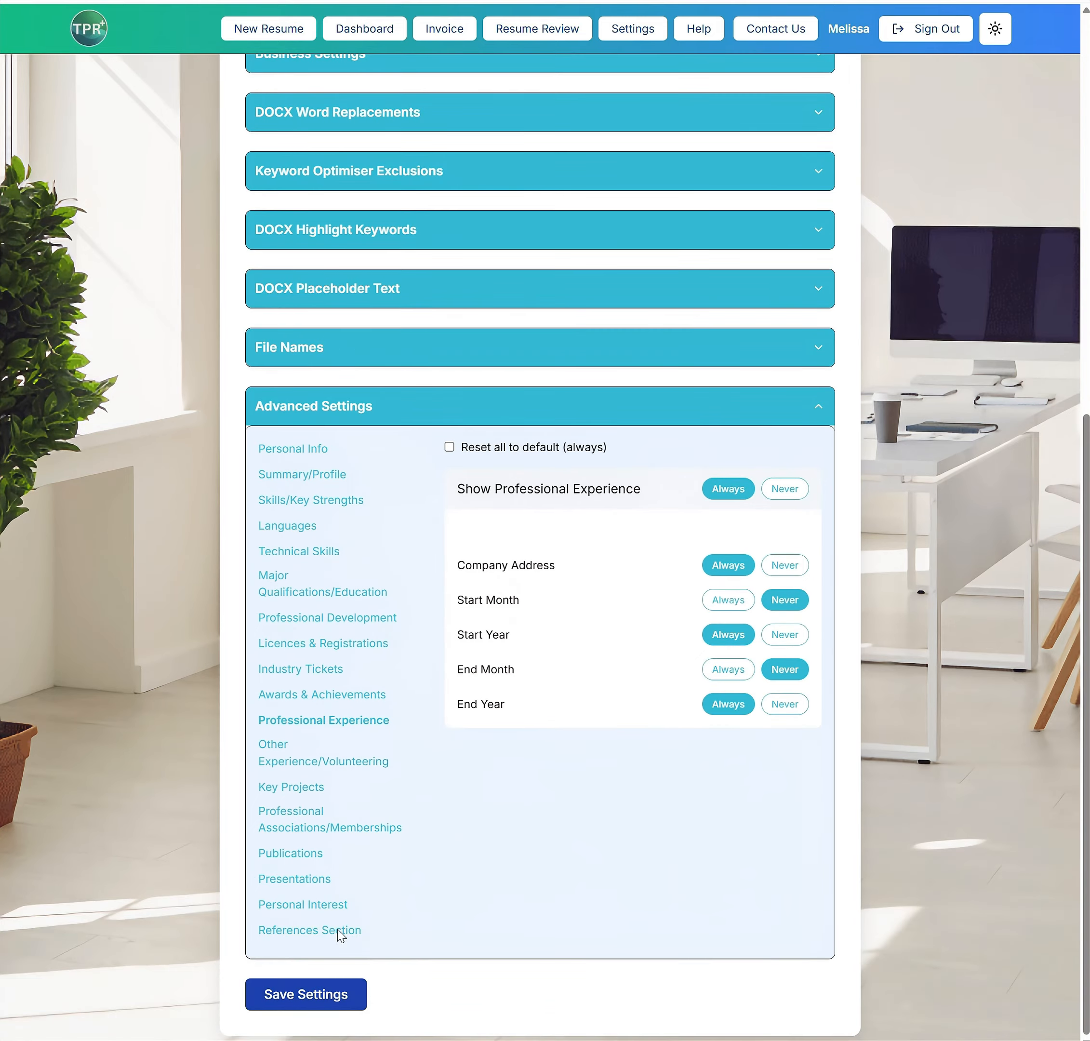
{"action": "left_click", "coordinate": [304, 1001]}
{"action": "scroll", "coordinate": [901, 745], "scroll_direction": "down", "scroll_amount": 2}
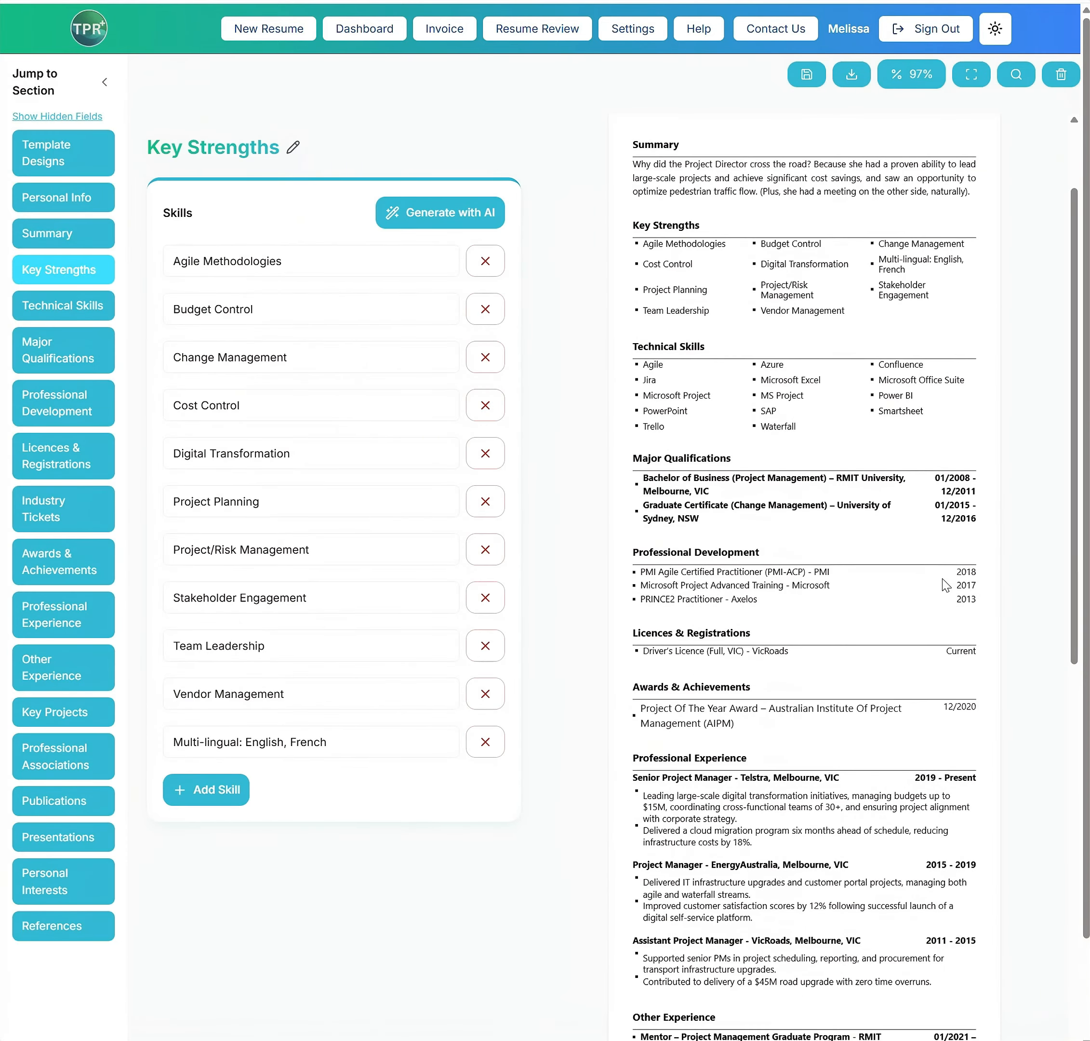
In the advanced settings for Awards & Achievements, set Start Month and Start Year to Never, save, and check the award in the preview
{"action": "left_click", "coordinate": [630, 31]}
{"action": "scroll", "coordinate": [425, 667], "scroll_direction": "down", "scroll_amount": 2}
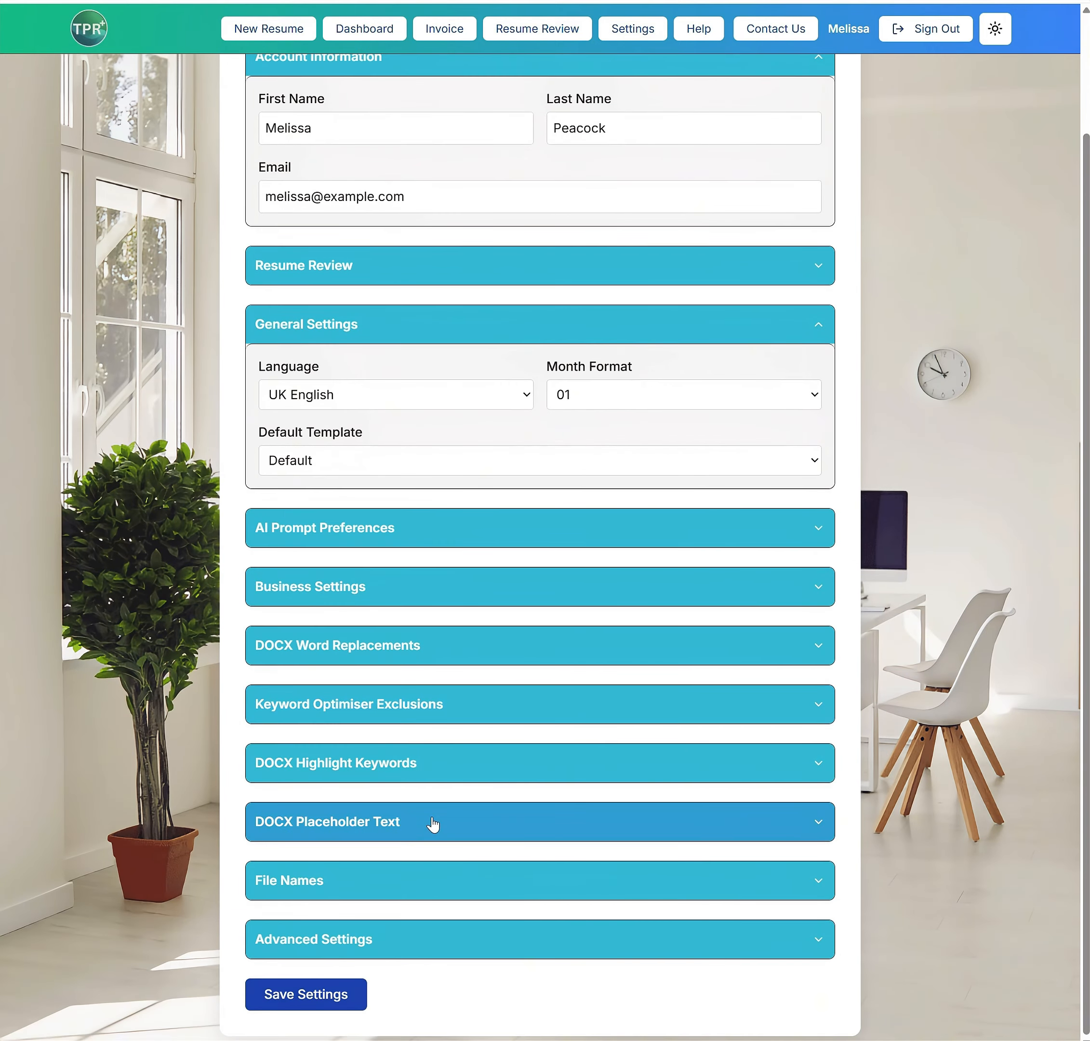
{"action": "left_click", "coordinate": [359, 940]}
{"action": "scroll", "coordinate": [356, 834], "scroll_direction": "down", "scroll_amount": 5}
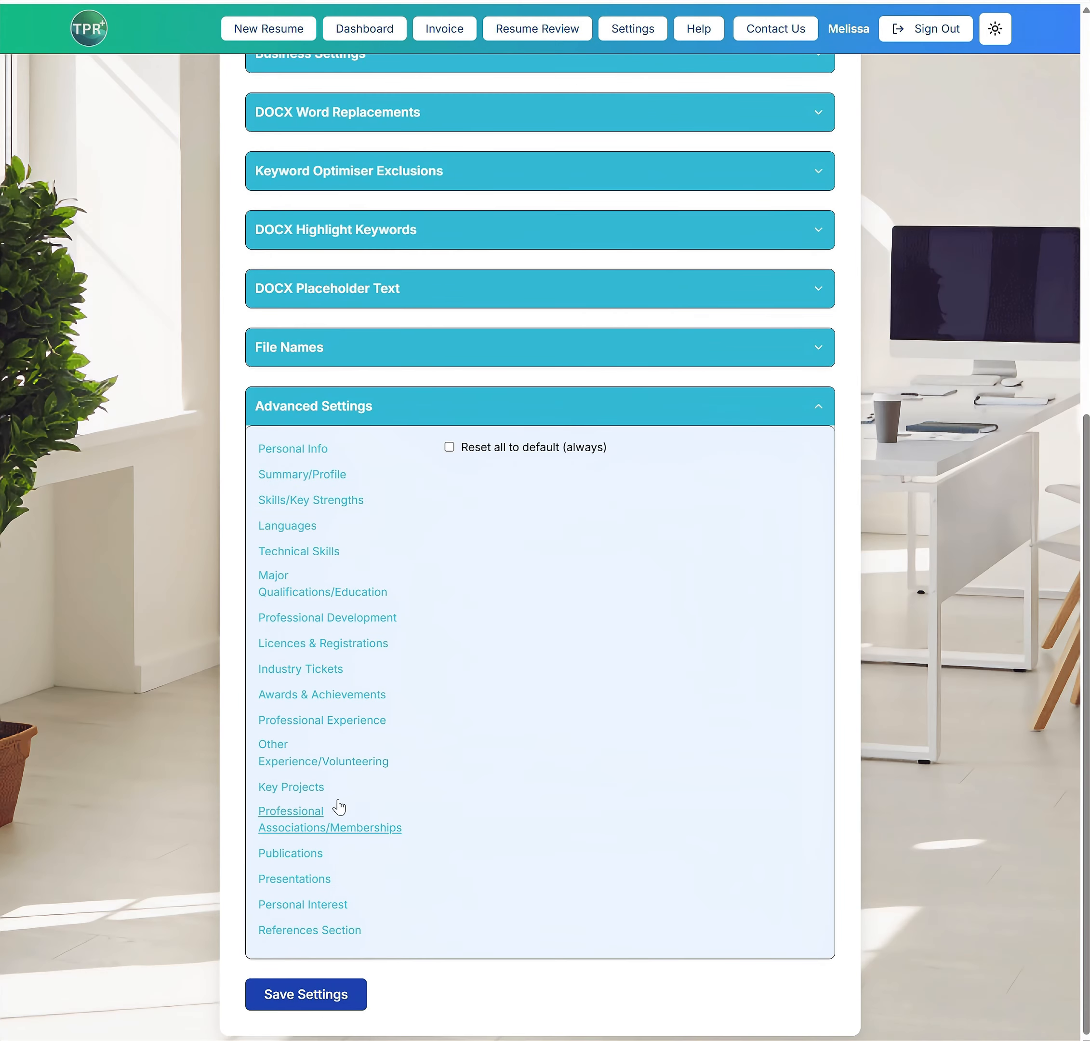
{"action": "left_click", "coordinate": [284, 695]}
{"action": "left_click", "coordinate": [783, 636]}
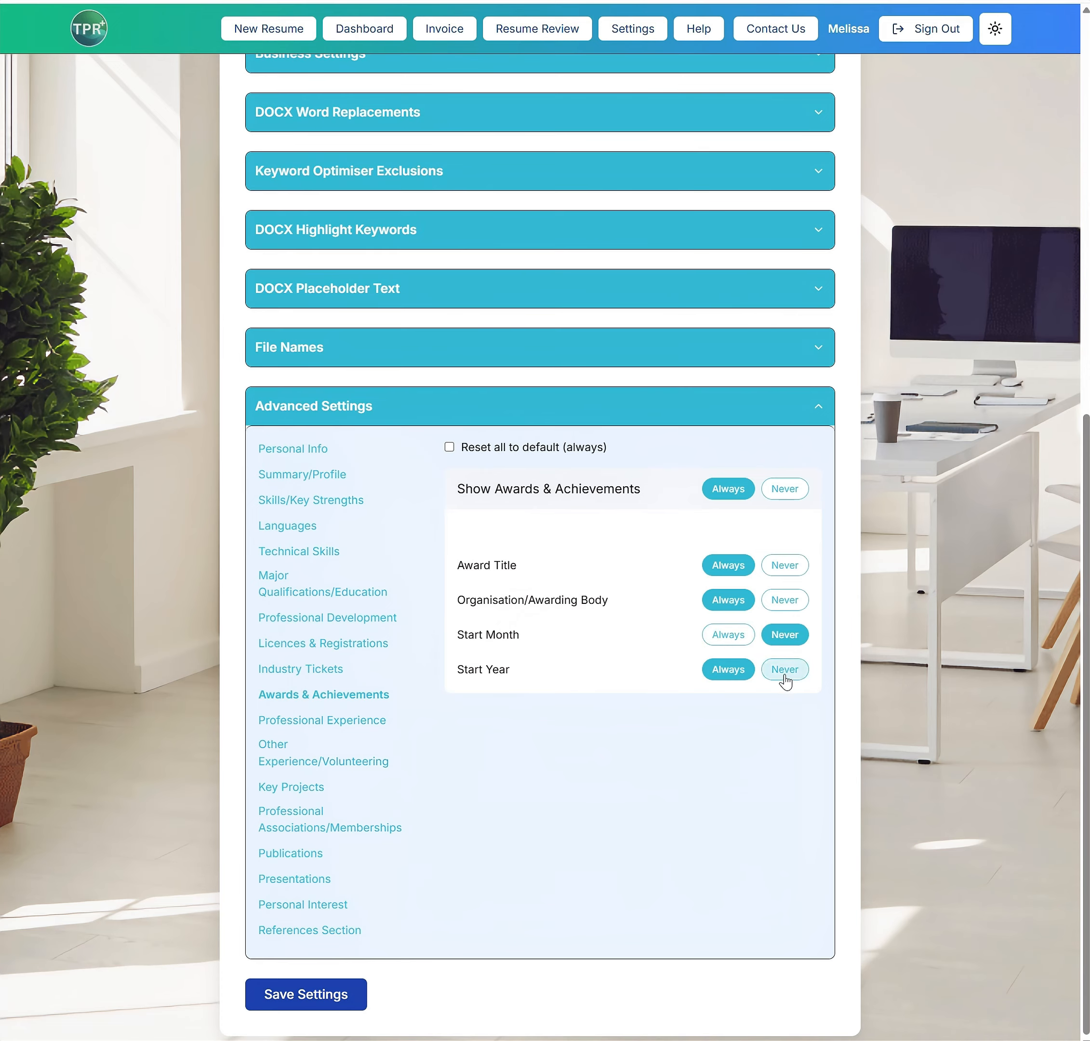
{"action": "left_click", "coordinate": [784, 672]}
{"action": "left_click", "coordinate": [317, 998]}
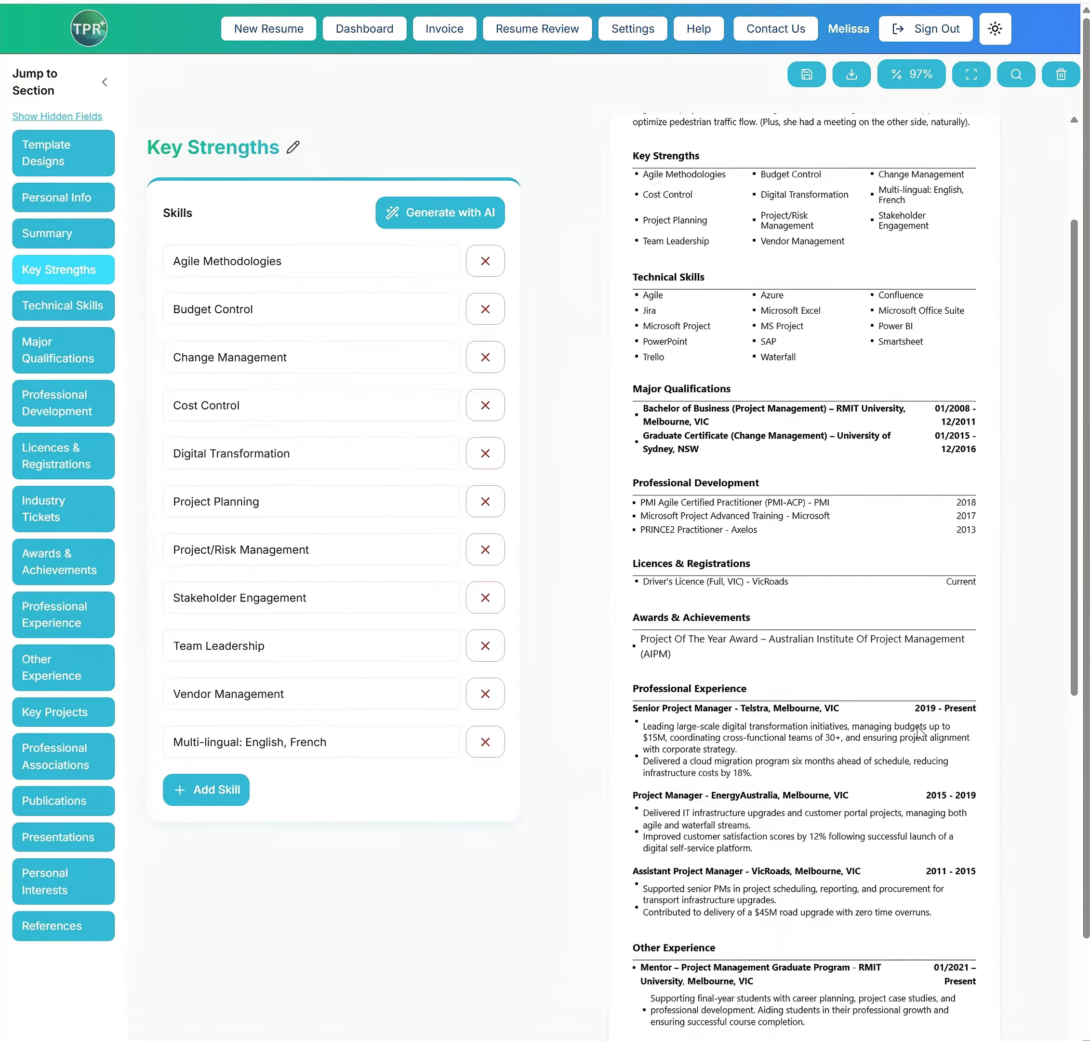
{"action": "scroll", "coordinate": [918, 733], "scroll_direction": "down", "scroll_amount": 1}
{"action": "left_click_drag", "start_coordinate": [623, 578], "coordinate": [719, 596]}
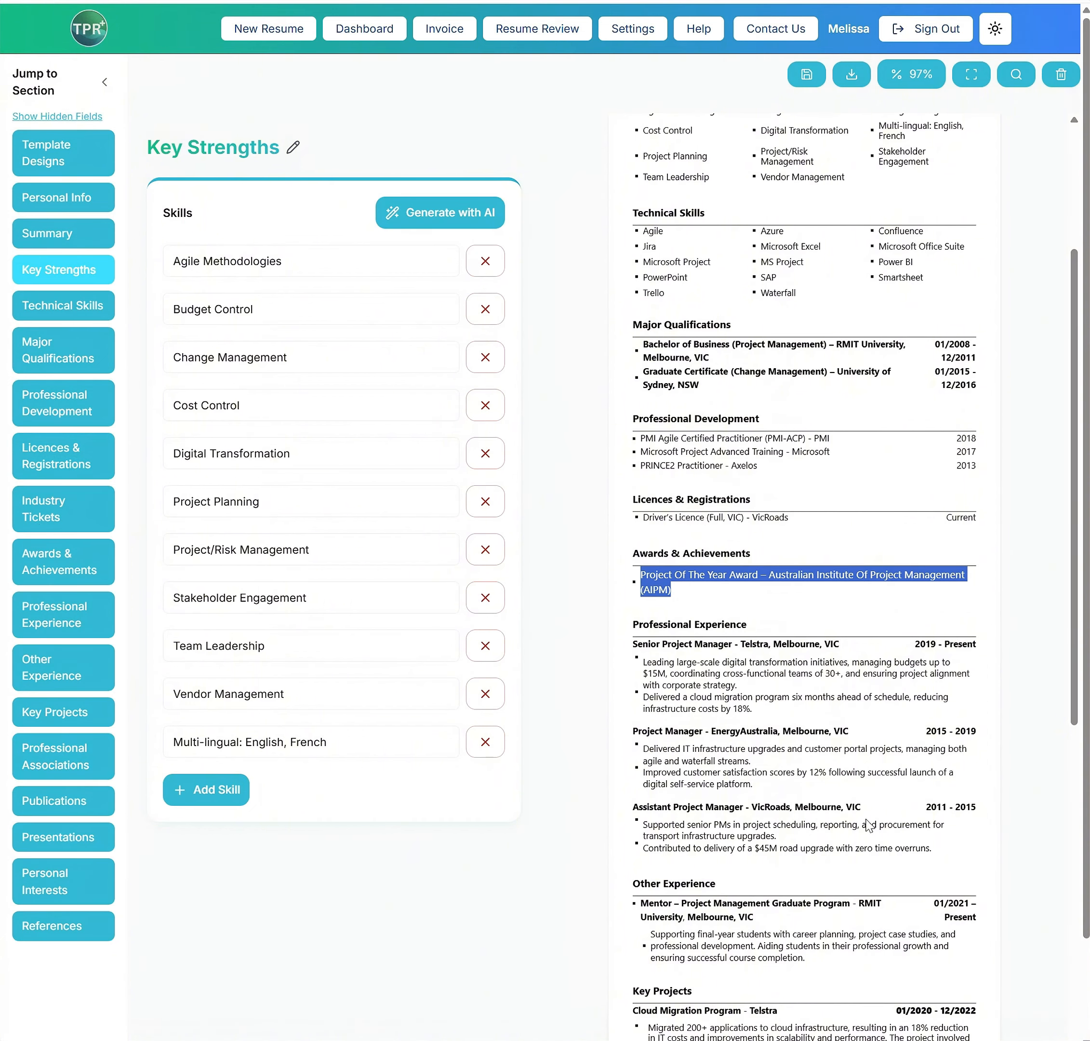
{"action": "left_click", "coordinate": [651, 643]}
Rewrite the Senior Project Manager entry at Telstra in Professional Experience with AI and approve the suggested text
{"action": "left_click", "coordinate": [68, 619]}
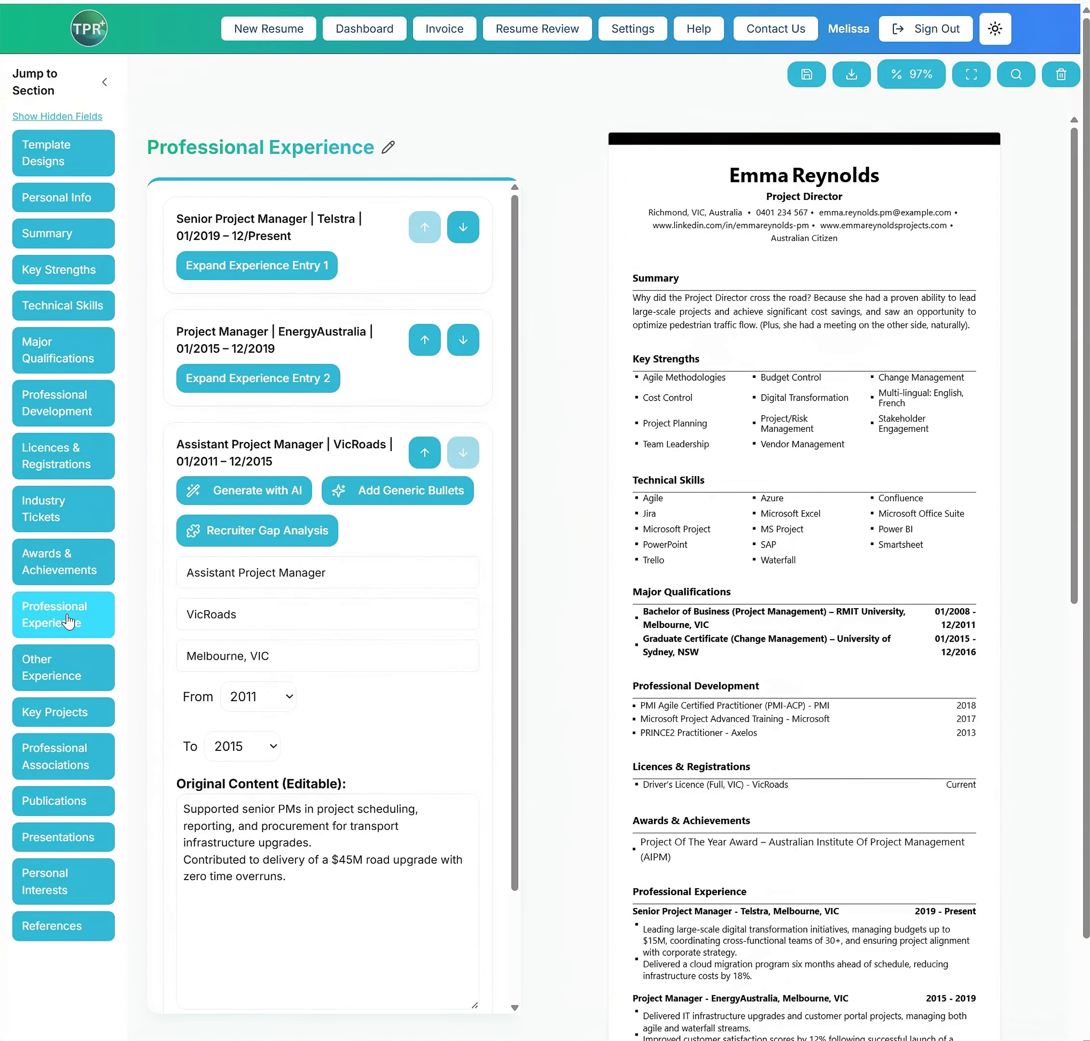
{"action": "left_click", "coordinate": [217, 227]}
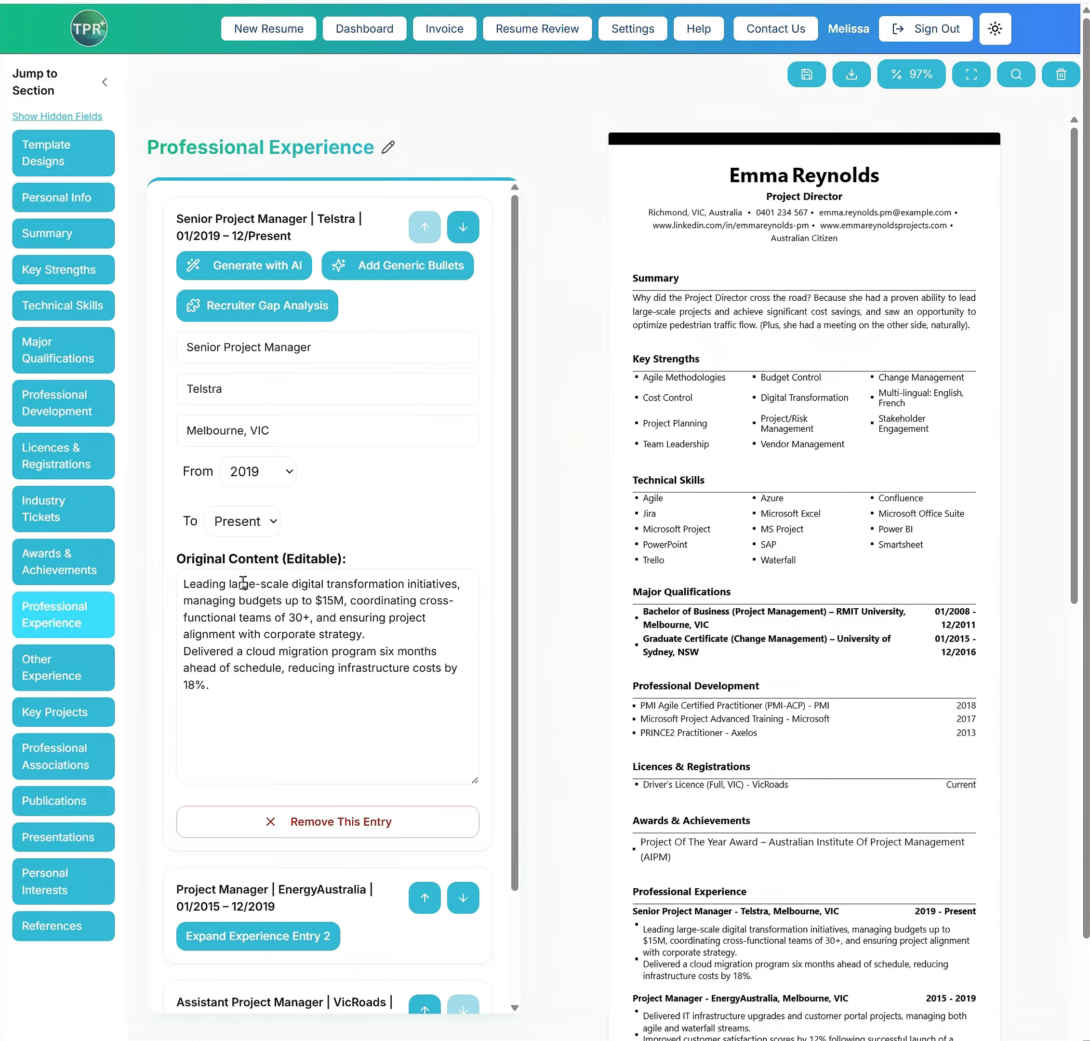
{"action": "left_click", "coordinate": [257, 271]}
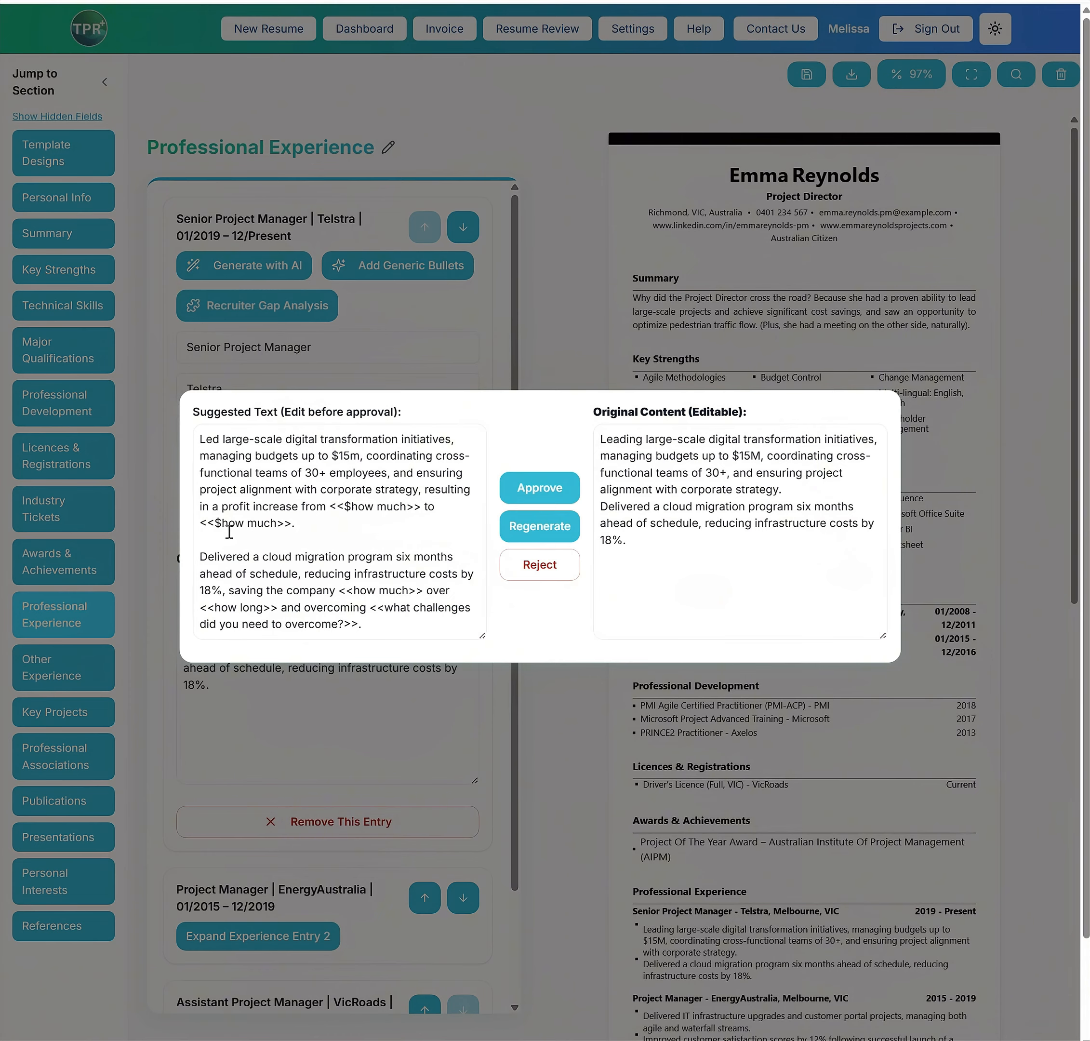
{"action": "scroll", "coordinate": [361, 587], "scroll_direction": "down", "scroll_amount": 2}
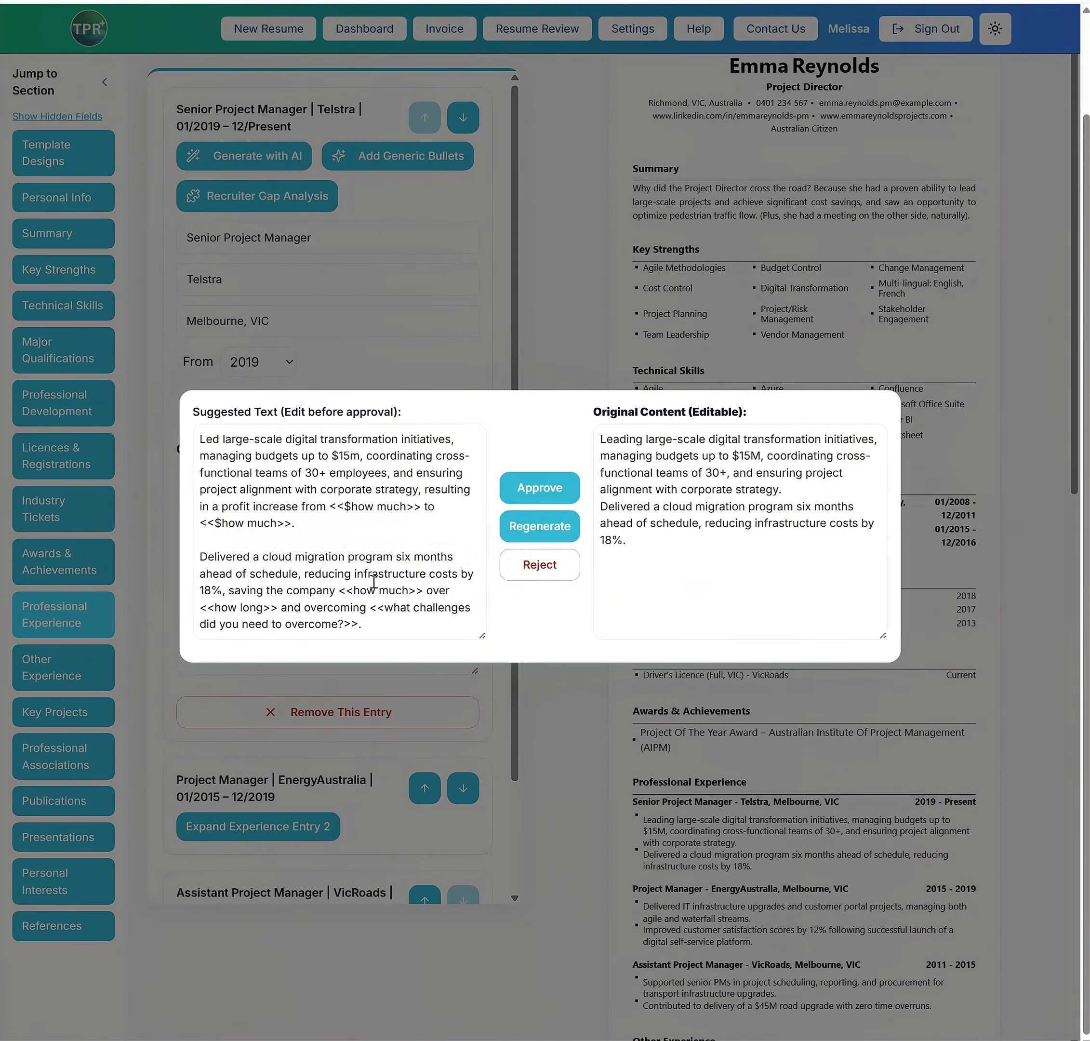
{"action": "left_click", "coordinate": [540, 492]}
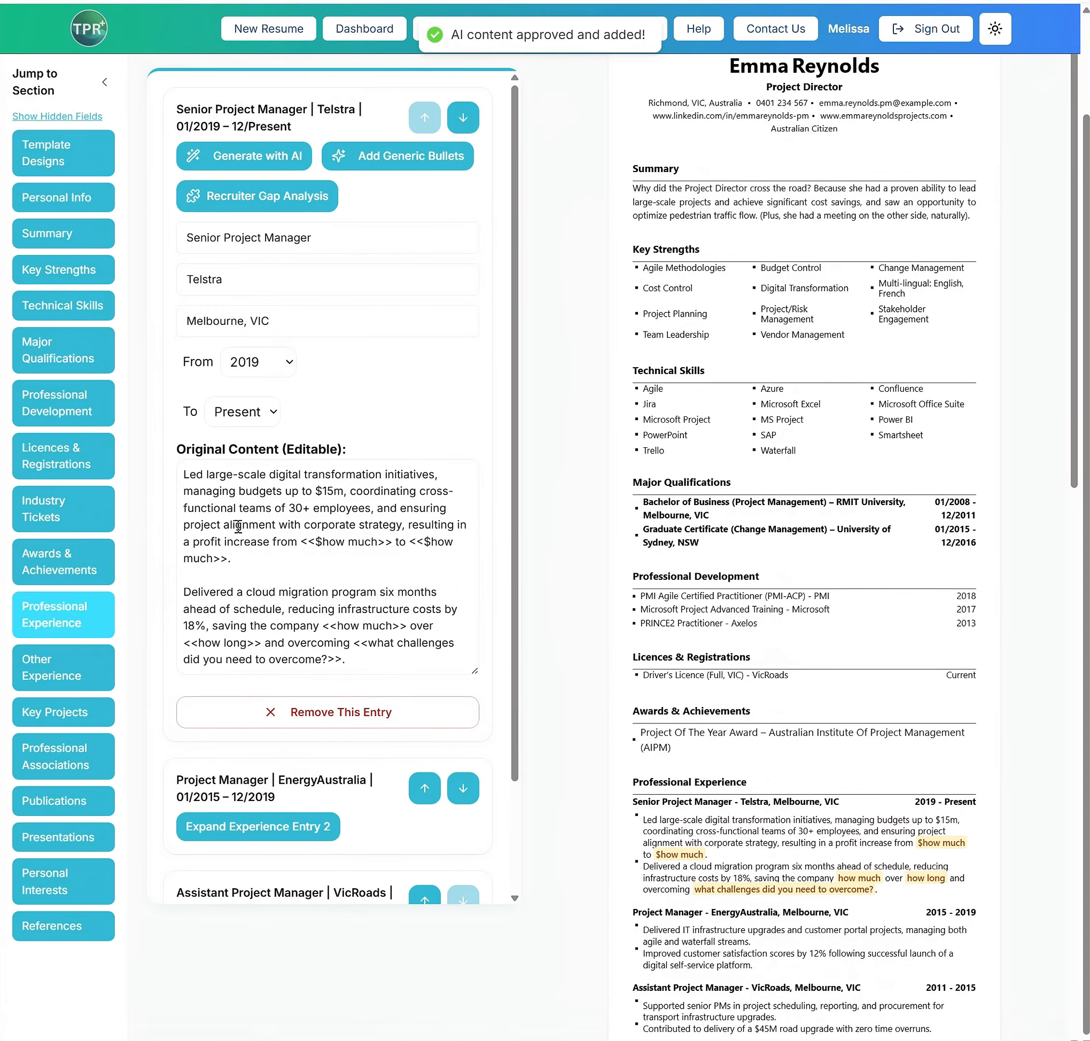
{"action": "scroll", "coordinate": [691, 637], "scroll_direction": "down", "scroll_amount": 2}
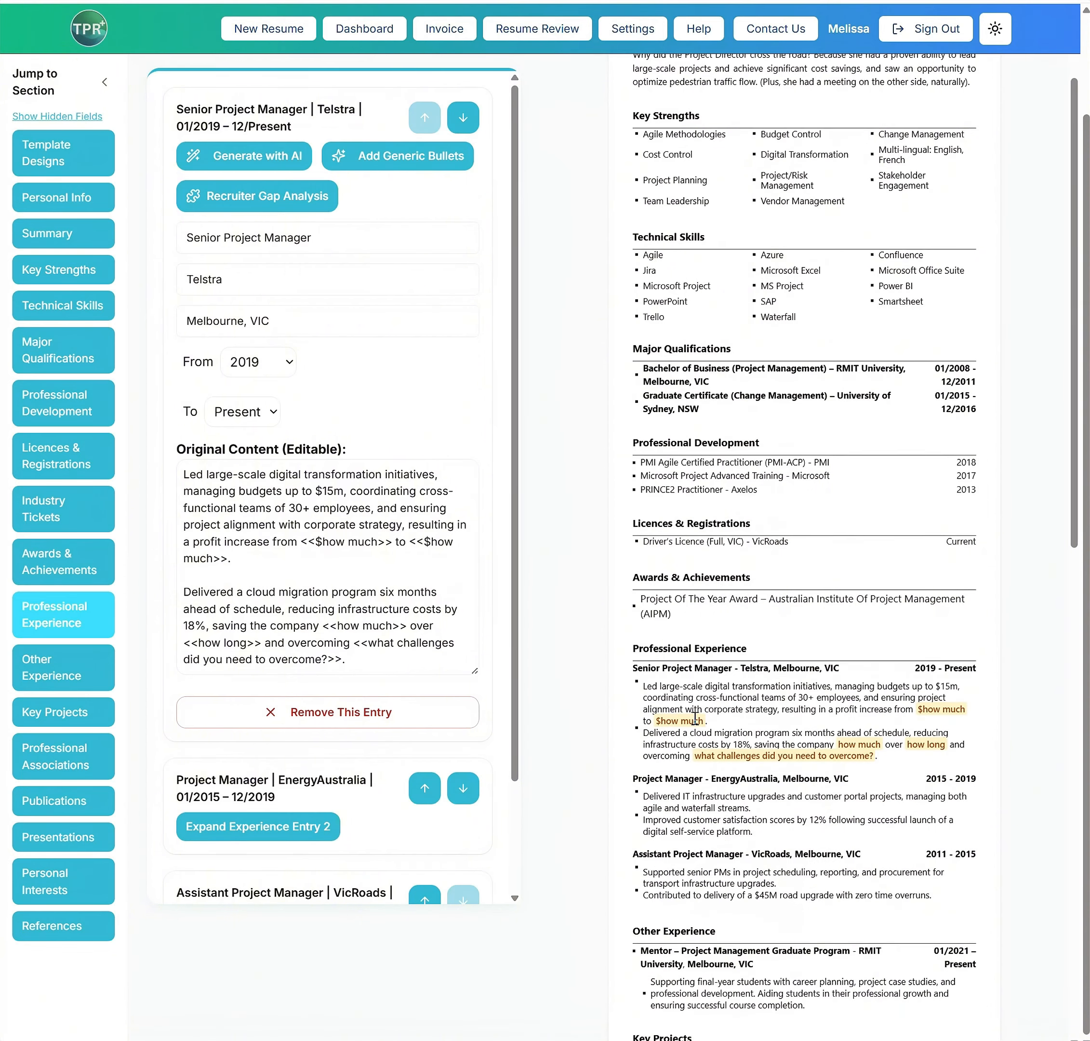
{"action": "scroll", "coordinate": [379, 561], "scroll_direction": "down", "scroll_amount": 2}
{"action": "scroll", "coordinate": [383, 550], "scroll_direction": "up", "scroll_amount": 2}
Add generic bullets to the Telstra Senior Project Manager entry and review them in the entry's text and the preview
{"action": "left_click", "coordinate": [379, 159]}
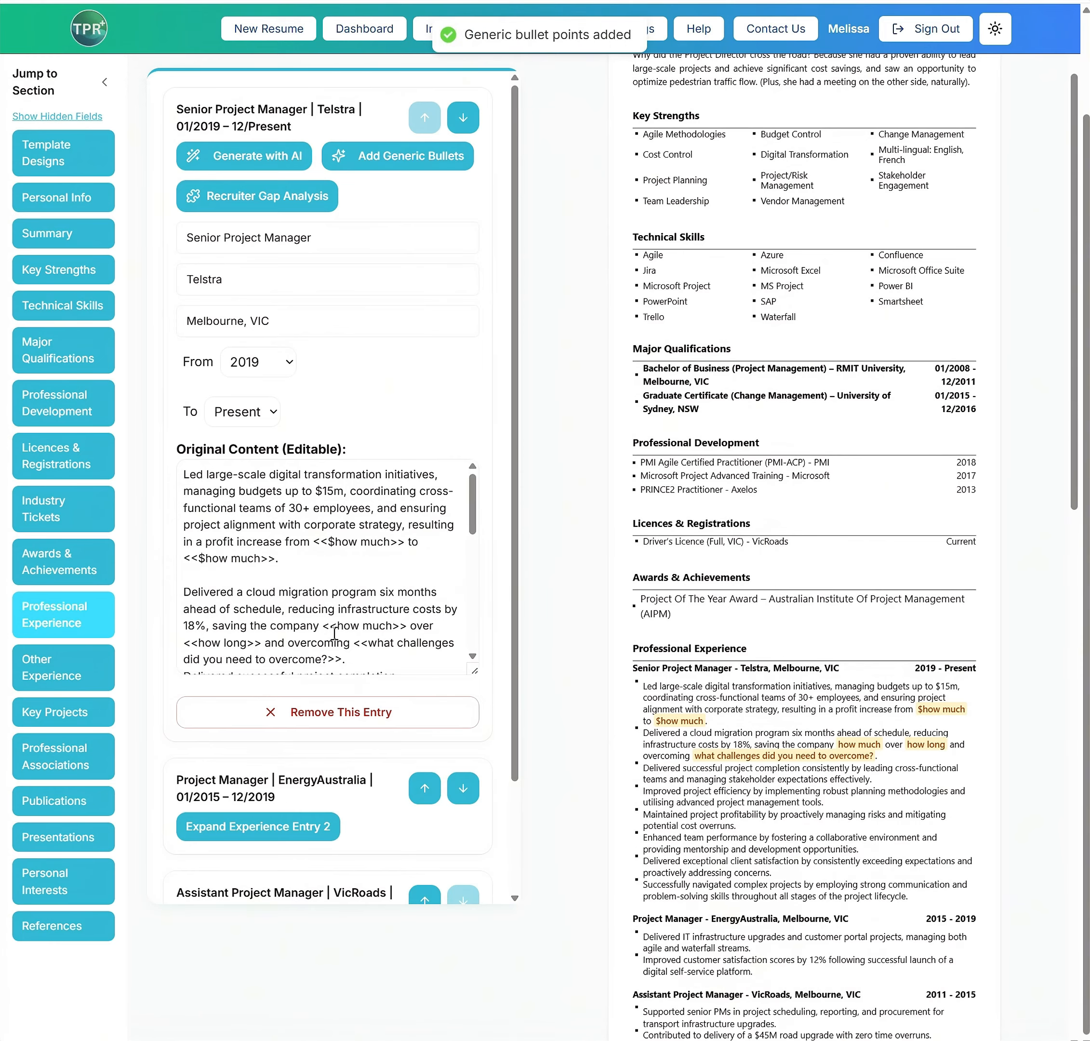
{"action": "scroll", "coordinate": [324, 618], "scroll_direction": "down", "scroll_amount": 2}
{"action": "scroll", "coordinate": [323, 618], "scroll_direction": "down", "scroll_amount": 5}
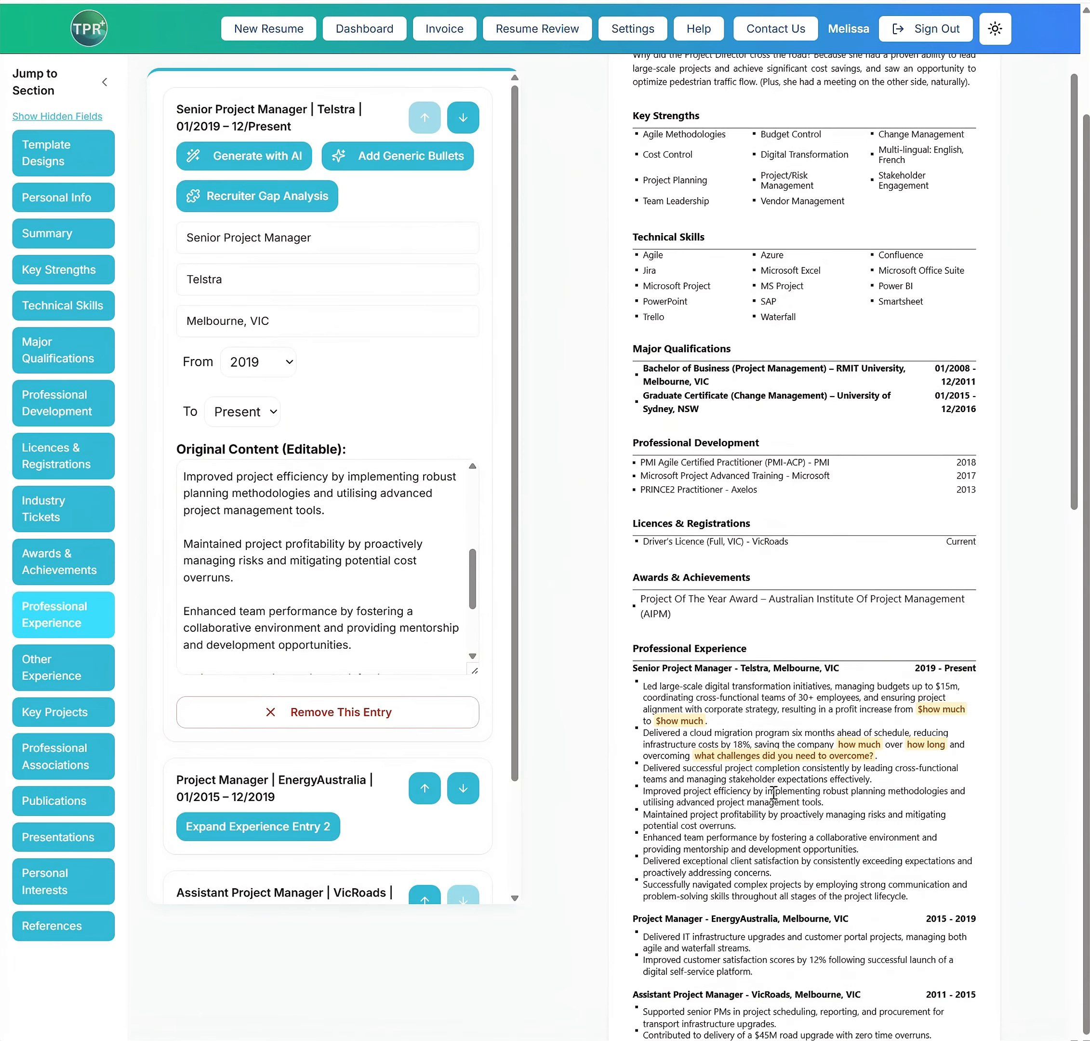
{"action": "left_click_drag", "start_coordinate": [643, 789], "coordinate": [847, 917]}
{"action": "left_click", "coordinate": [658, 807]}
{"action": "scroll", "coordinate": [304, 393], "scroll_direction": "up", "scroll_amount": 2}
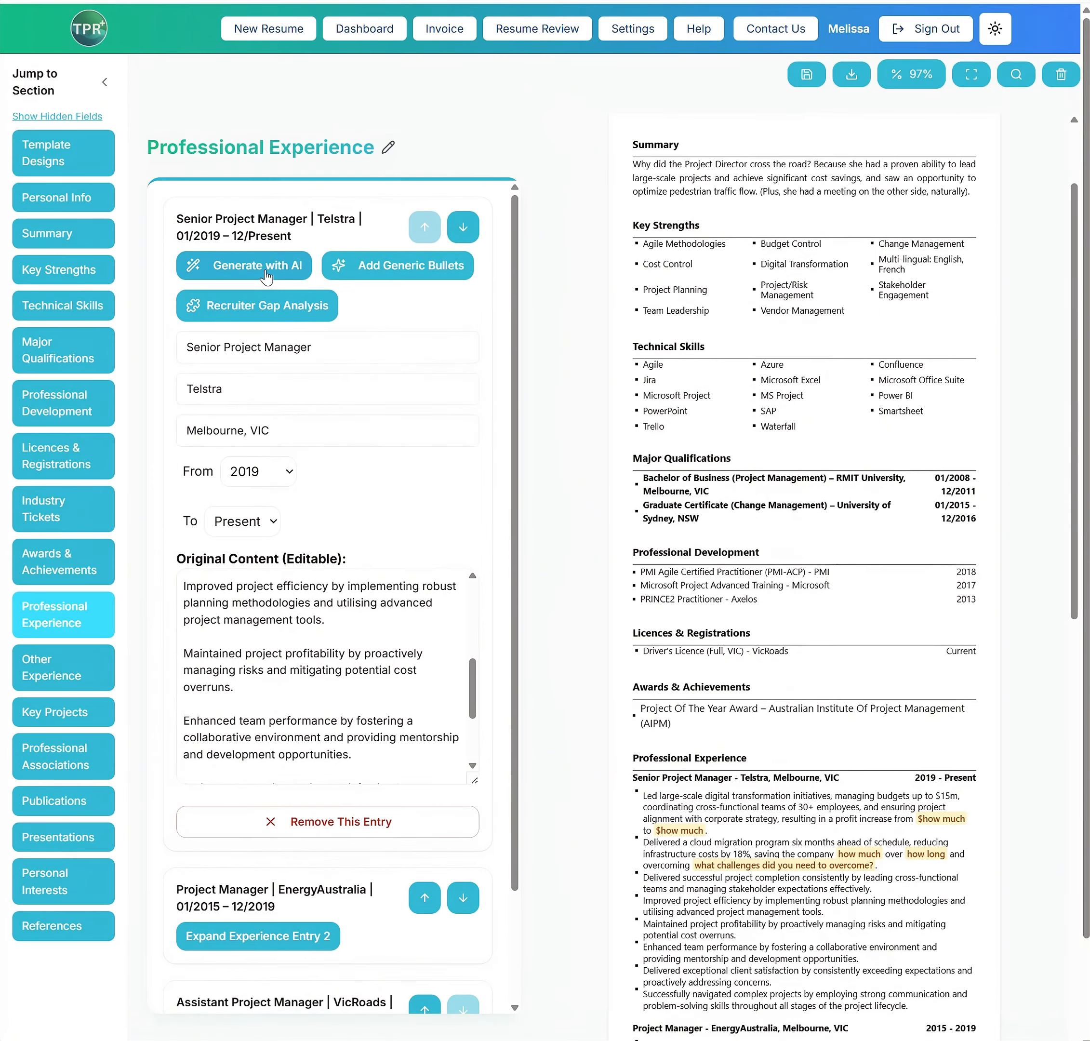
Generate an AI rewrite of the Telstra entry including its generic bullets, review the suggested text and approve it
{"action": "left_click", "coordinate": [265, 270]}
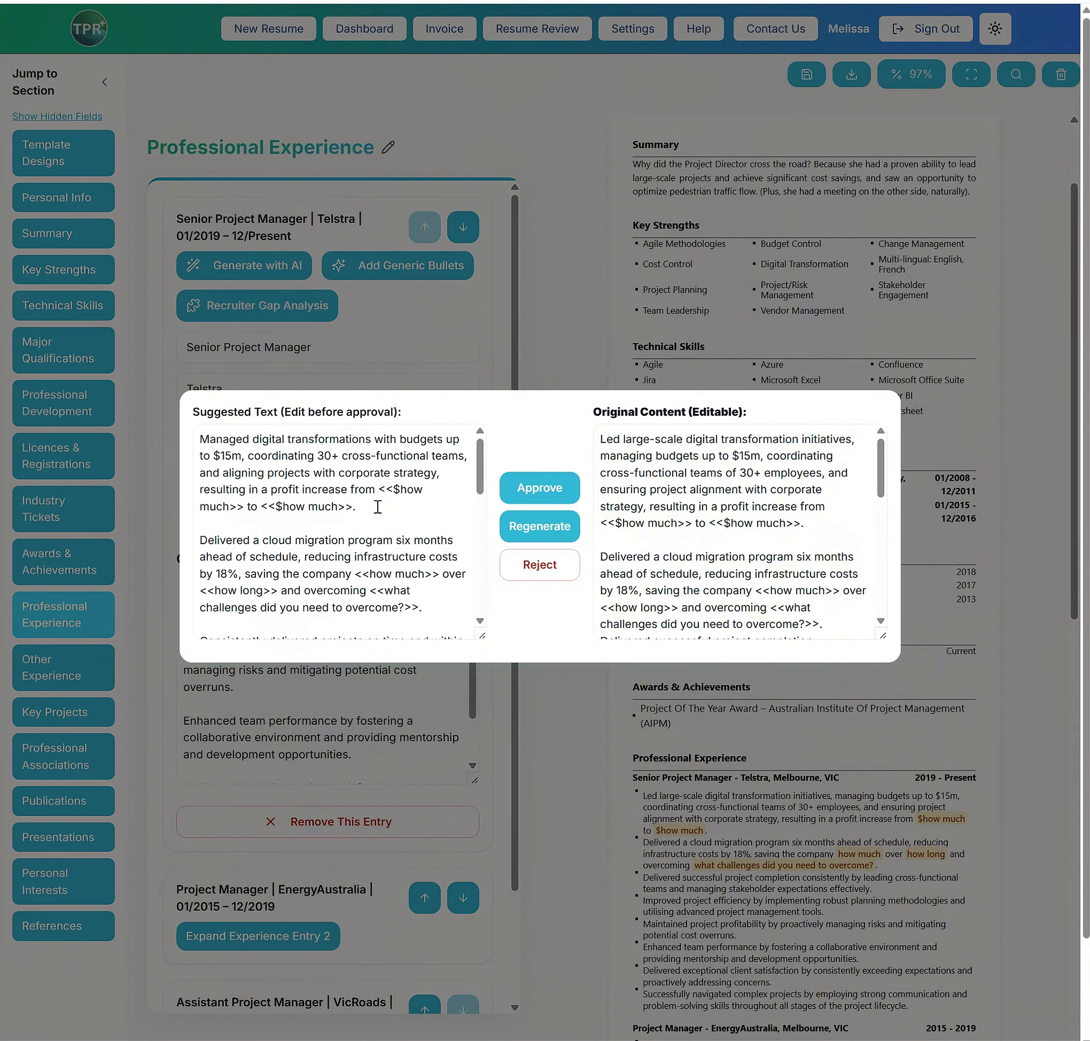
{"action": "scroll", "coordinate": [317, 518], "scroll_direction": "down", "scroll_amount": 5}
{"action": "left_click_drag", "start_coordinate": [366, 523], "coordinate": [423, 524]}
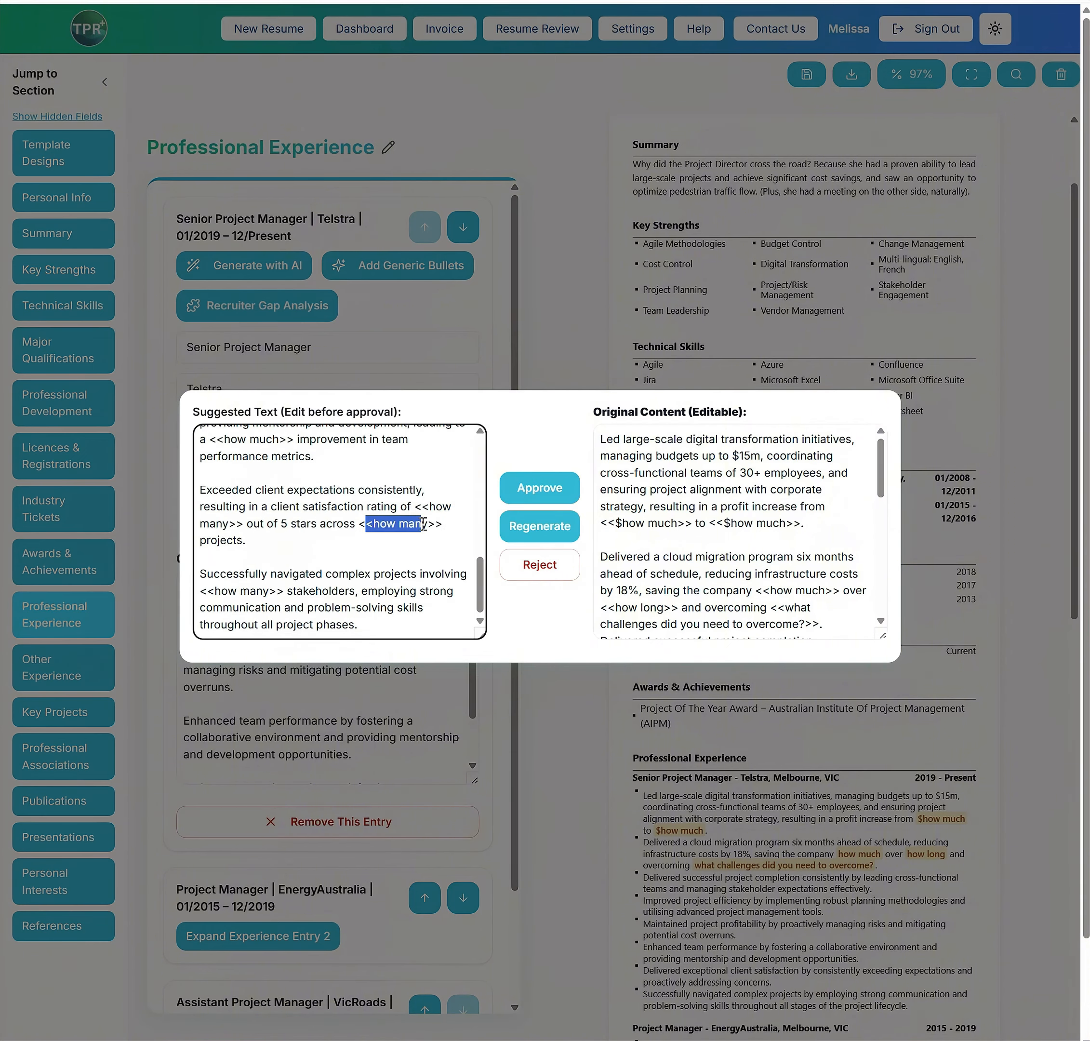
{"action": "left_click", "coordinate": [513, 499]}
{"action": "scroll", "coordinate": [834, 924], "scroll_direction": "down", "scroll_amount": 10}
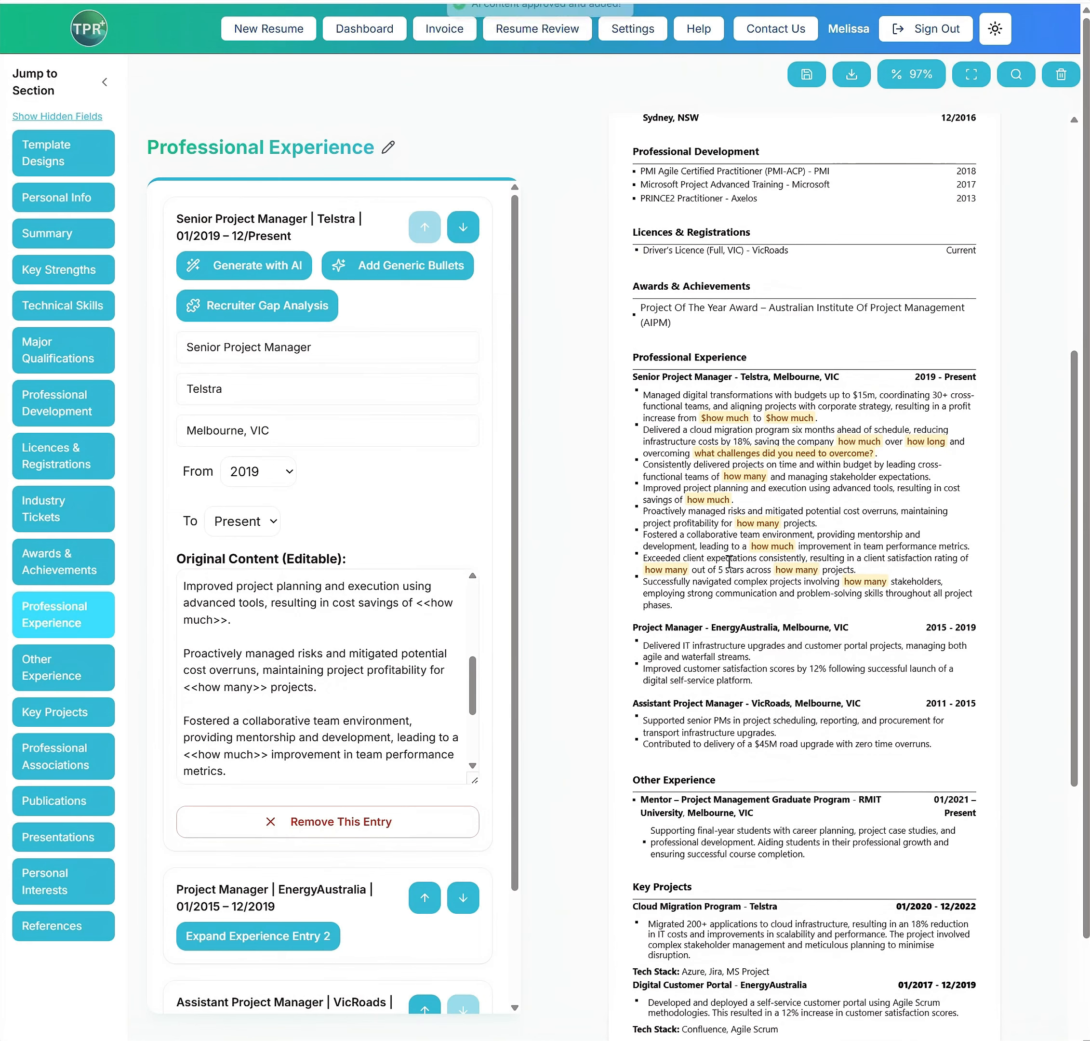
Insert "Example: " before the "Improved project planning and execution" bullet in the Telstra entry
{"action": "scroll", "coordinate": [215, 683], "scroll_direction": "down", "scroll_amount": 2}
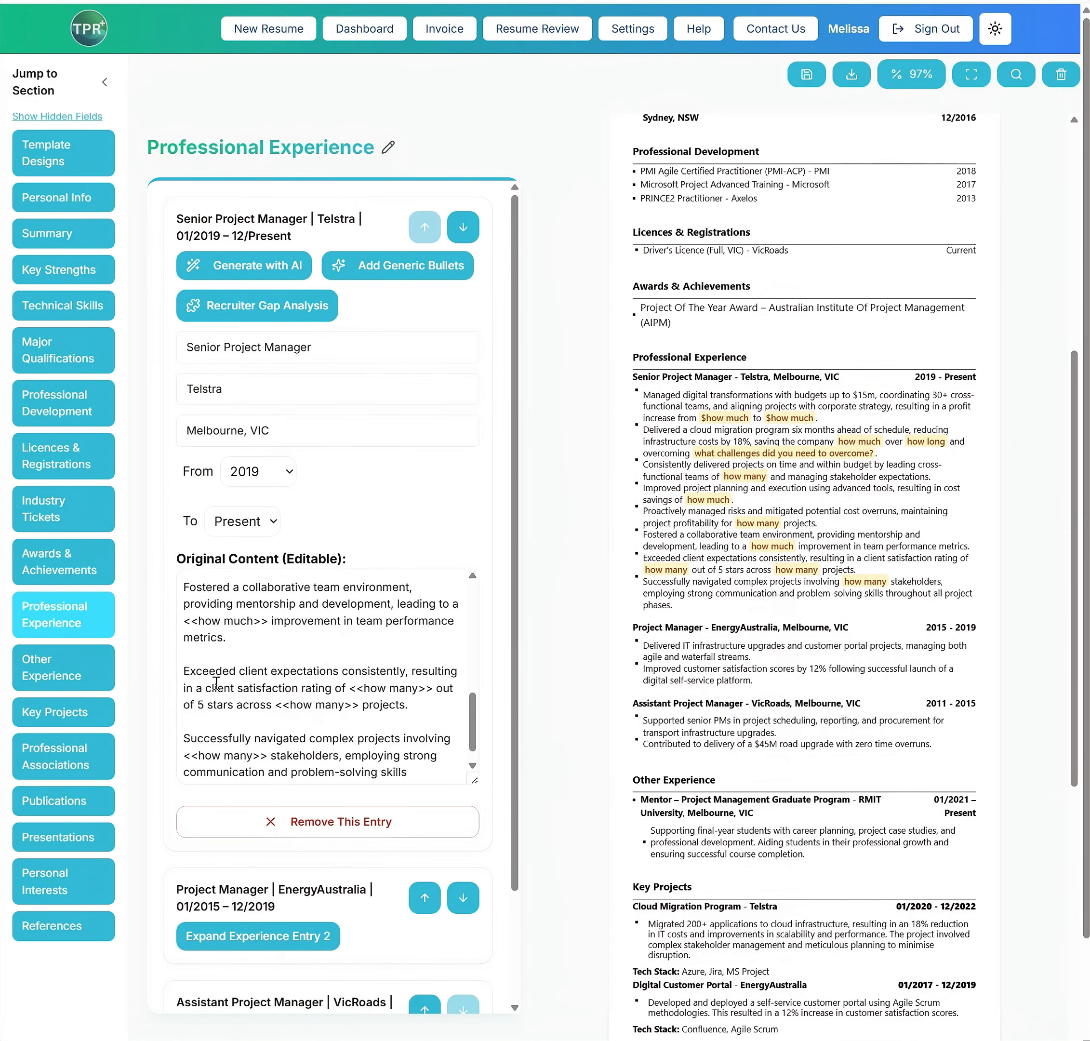
{"action": "scroll", "coordinate": [215, 683], "scroll_direction": "up", "scroll_amount": 4}
{"action": "left_click", "coordinate": [186, 698]}
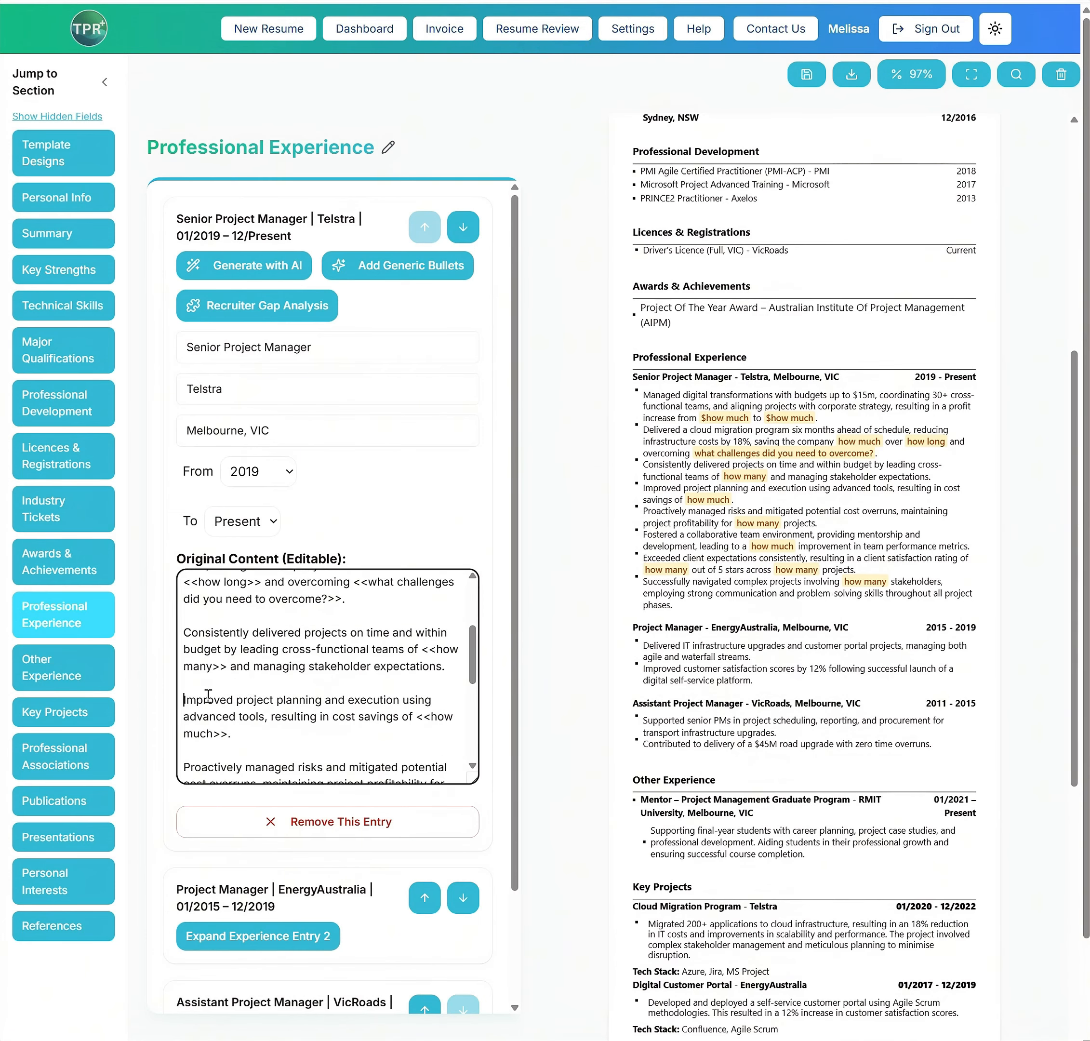
{"action": "type", "text": "Example"}
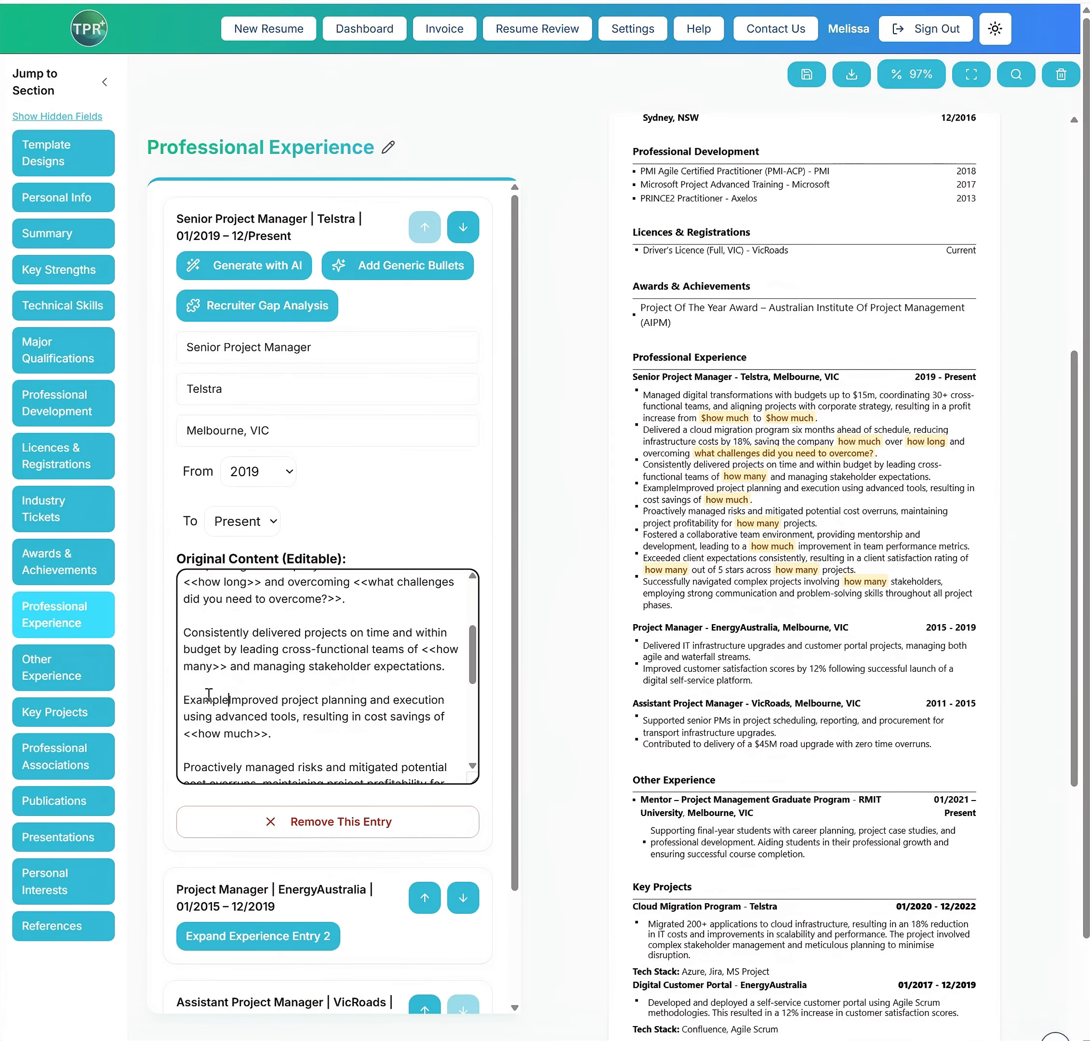
{"action": "type", "text": ":"}
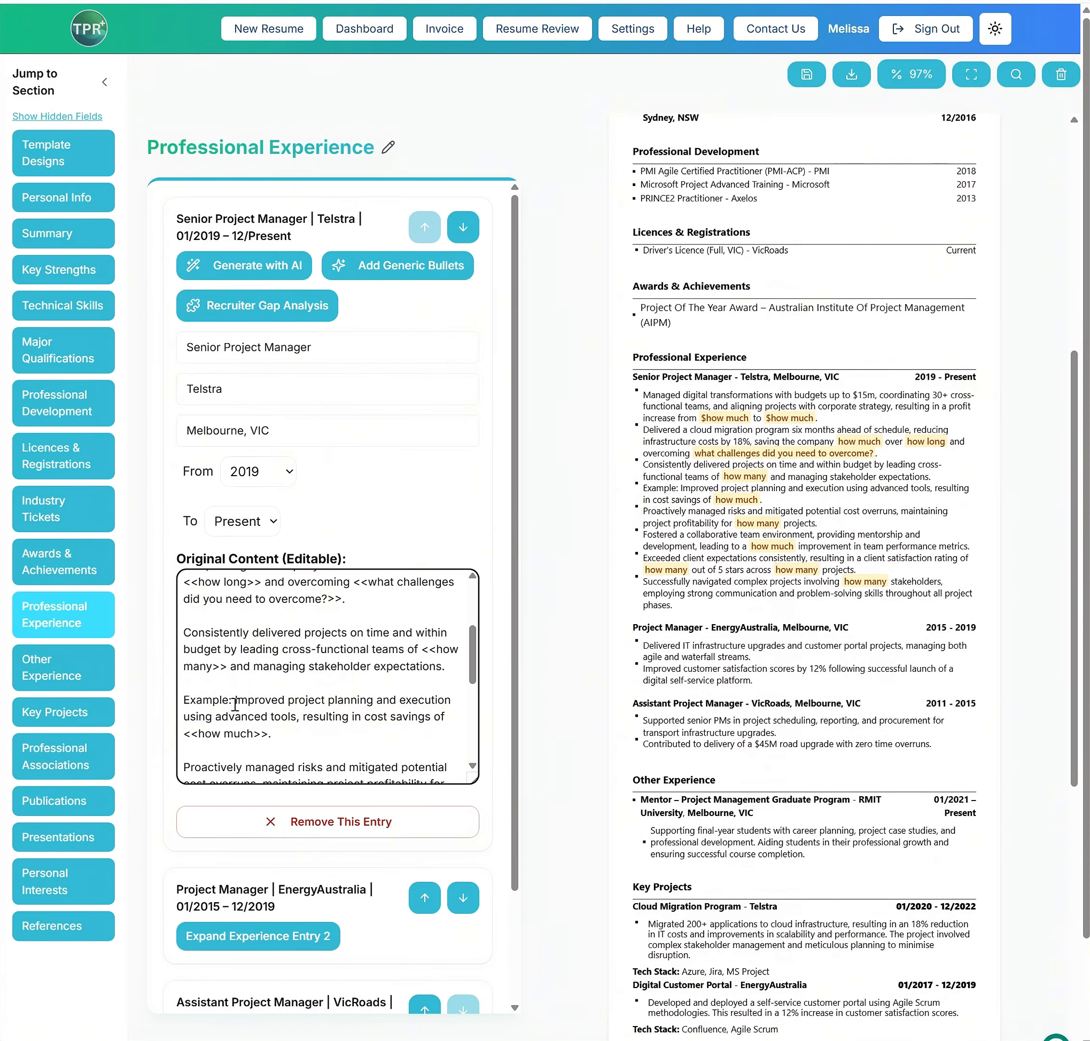
Copy the "Example: " prefix to the Telstra bullets beginning with Proactively, Fostered, Exceeded and Successfully
{"action": "left_click_drag", "start_coordinate": [234, 699], "coordinate": [184, 700]}
{"action": "key", "text": "ctrl+c"}
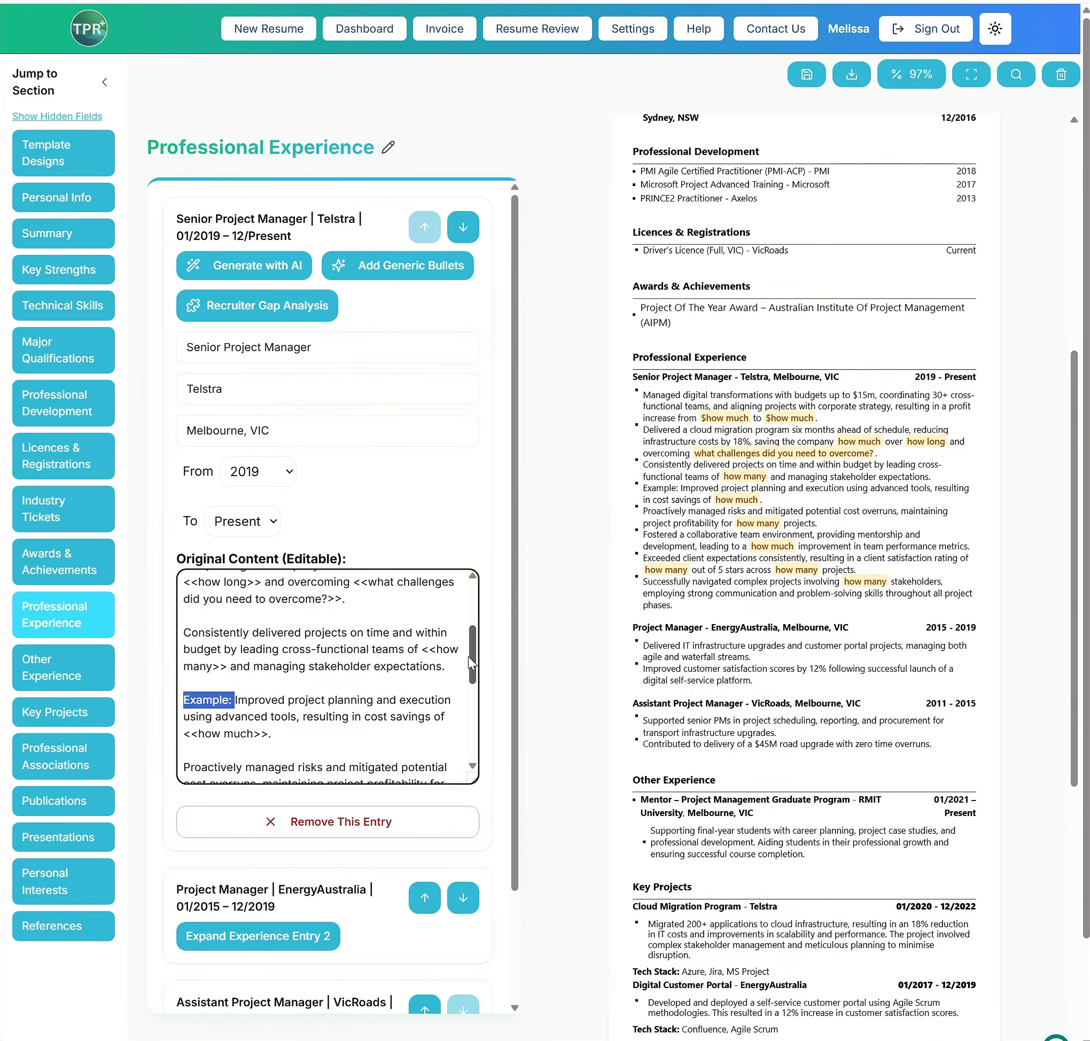
{"action": "scroll", "coordinate": [473, 667], "scroll_direction": "down", "scroll_amount": 2}
{"action": "left_click", "coordinate": [183, 690]}
{"action": "key", "text": "ctrl+v"}
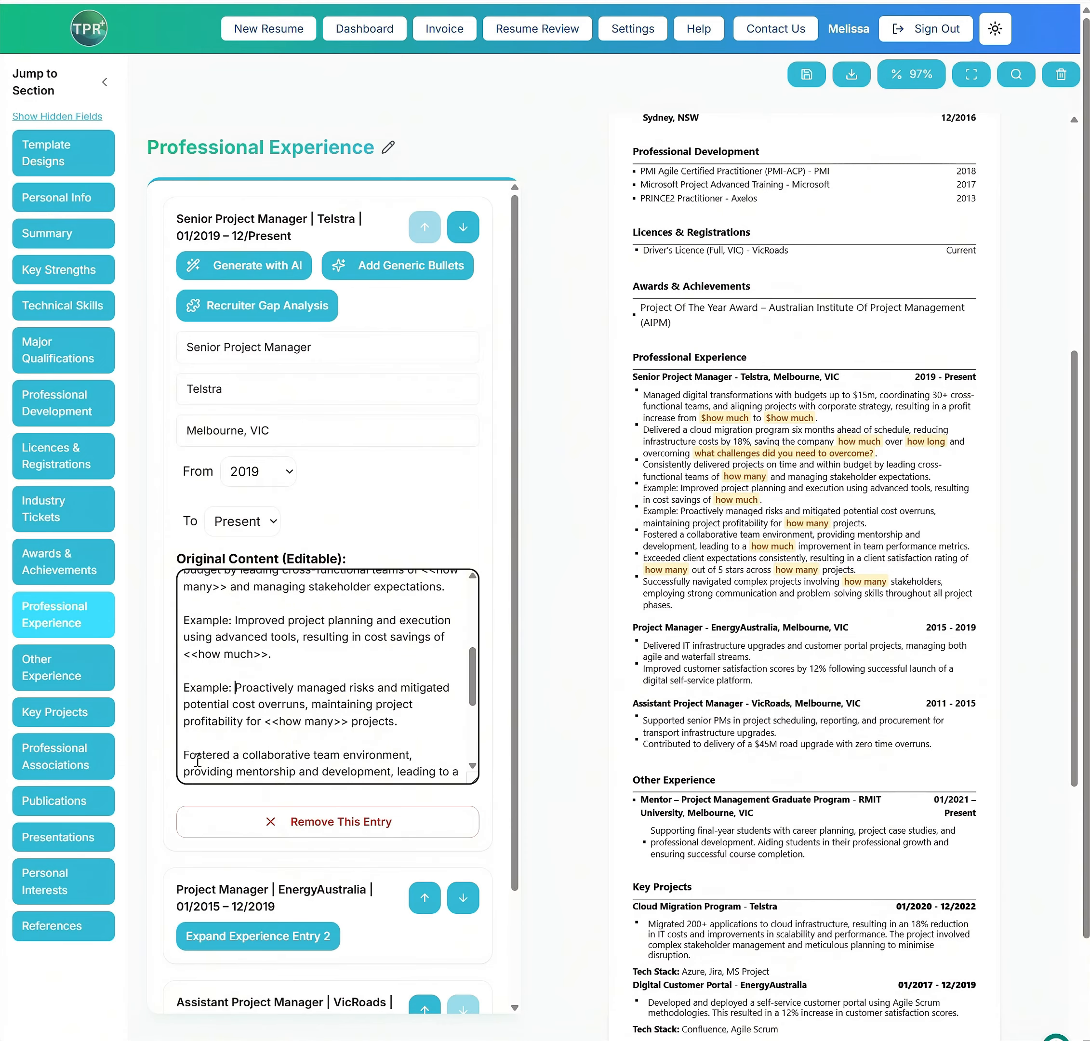
{"action": "left_click", "coordinate": [185, 755]}
{"action": "key", "text": "ctrl+v"}
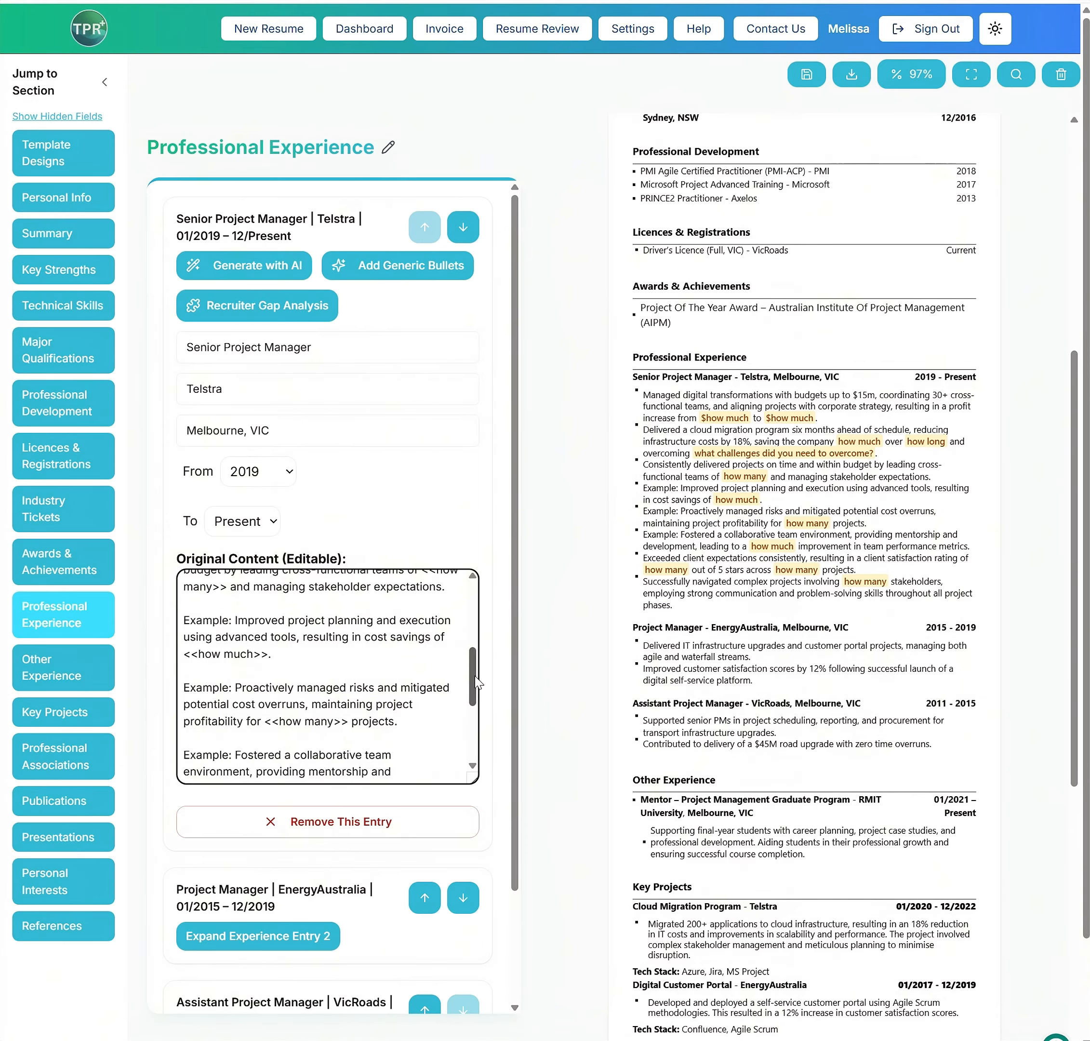
{"action": "scroll", "coordinate": [450, 660], "scroll_direction": "down", "scroll_amount": 2}
{"action": "left_click", "coordinate": [189, 741]}
{"action": "key", "text": "ctrl+v"}
{"action": "scroll", "coordinate": [473, 716], "scroll_direction": "down", "scroll_amount": 2}
{"action": "left_click", "coordinate": [184, 720]}
{"action": "key", "text": "ctrl+v"}
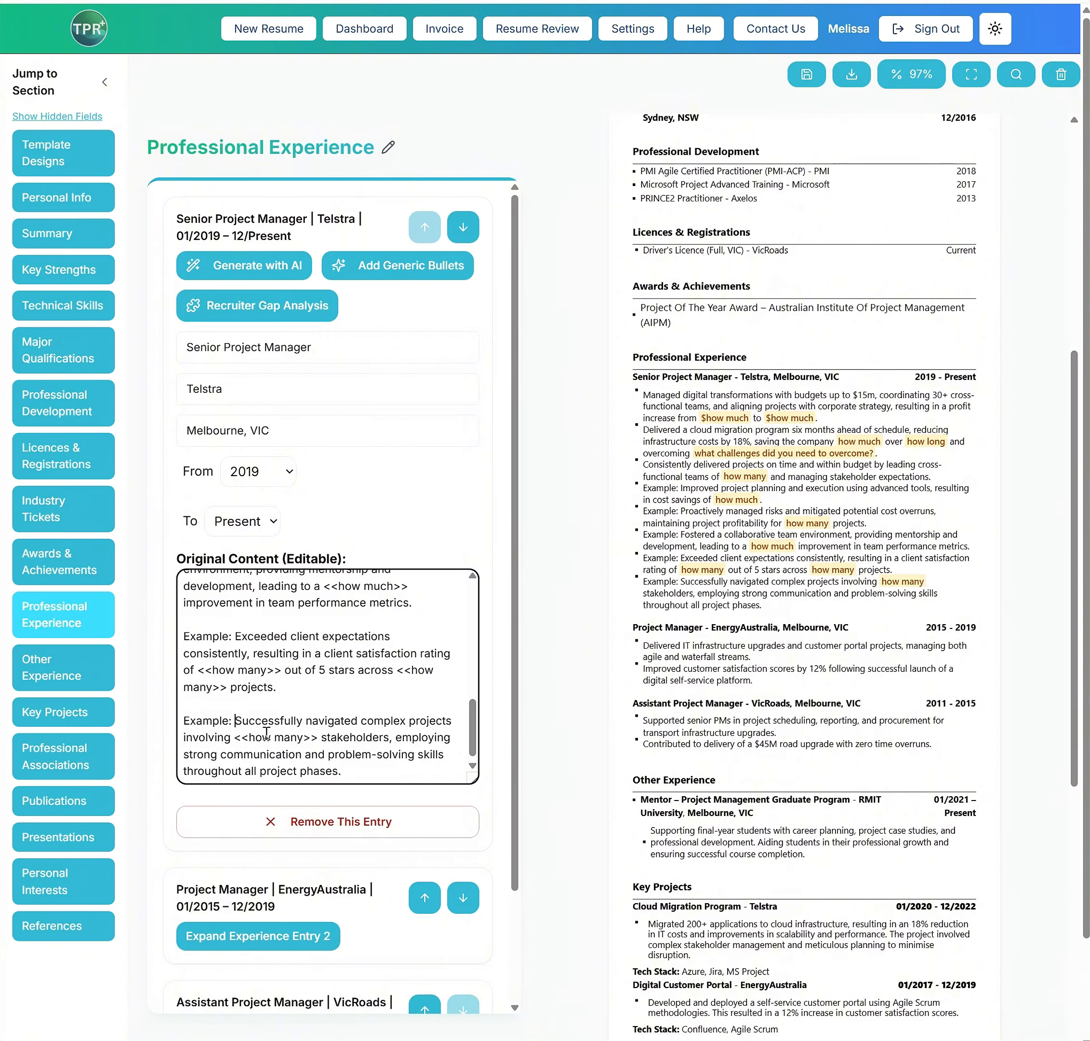
Add "Example" as a DOCX highlight keyword in the account settings and save the settings
{"action": "scroll", "coordinate": [333, 744], "scroll_direction": "down", "scroll_amount": 3}
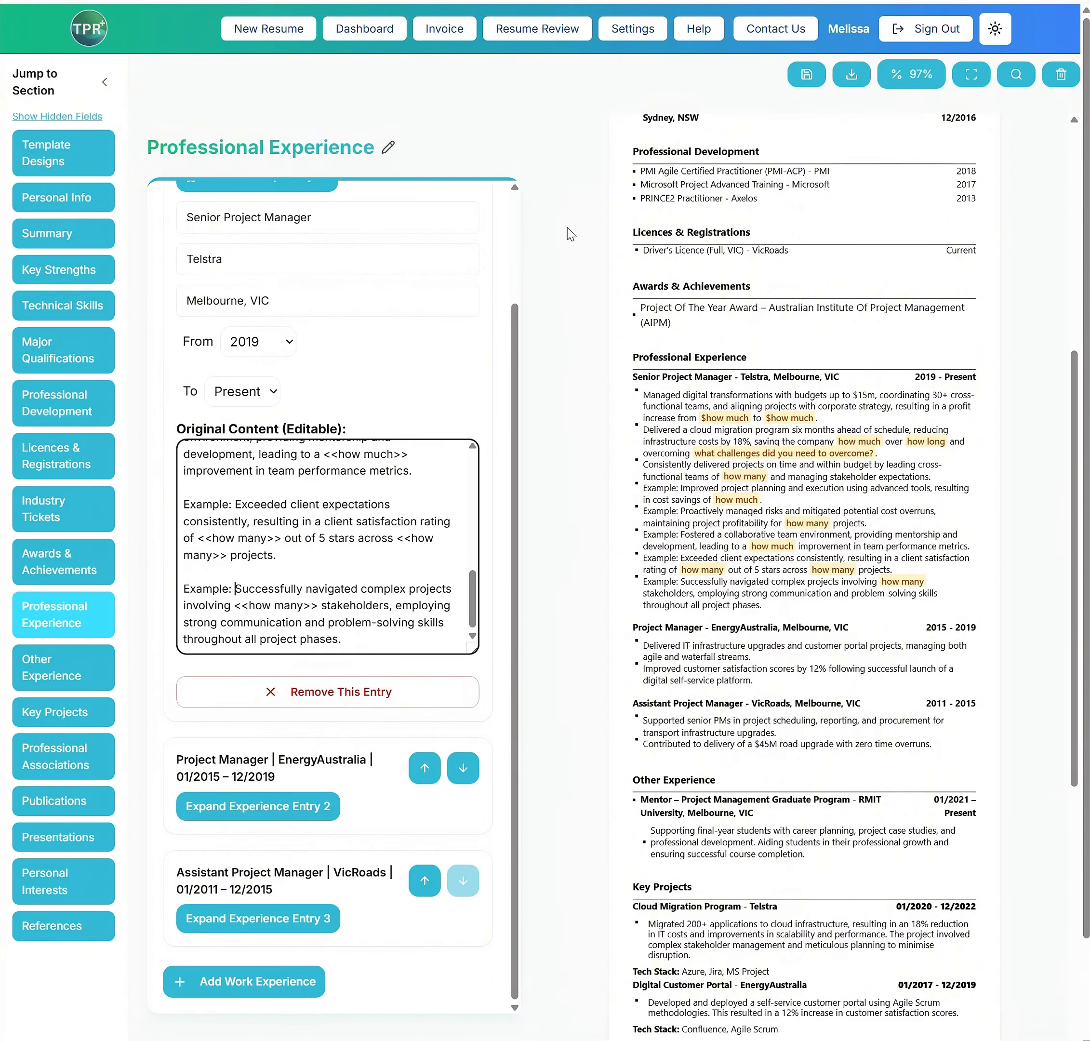
{"action": "left_click", "coordinate": [641, 29]}
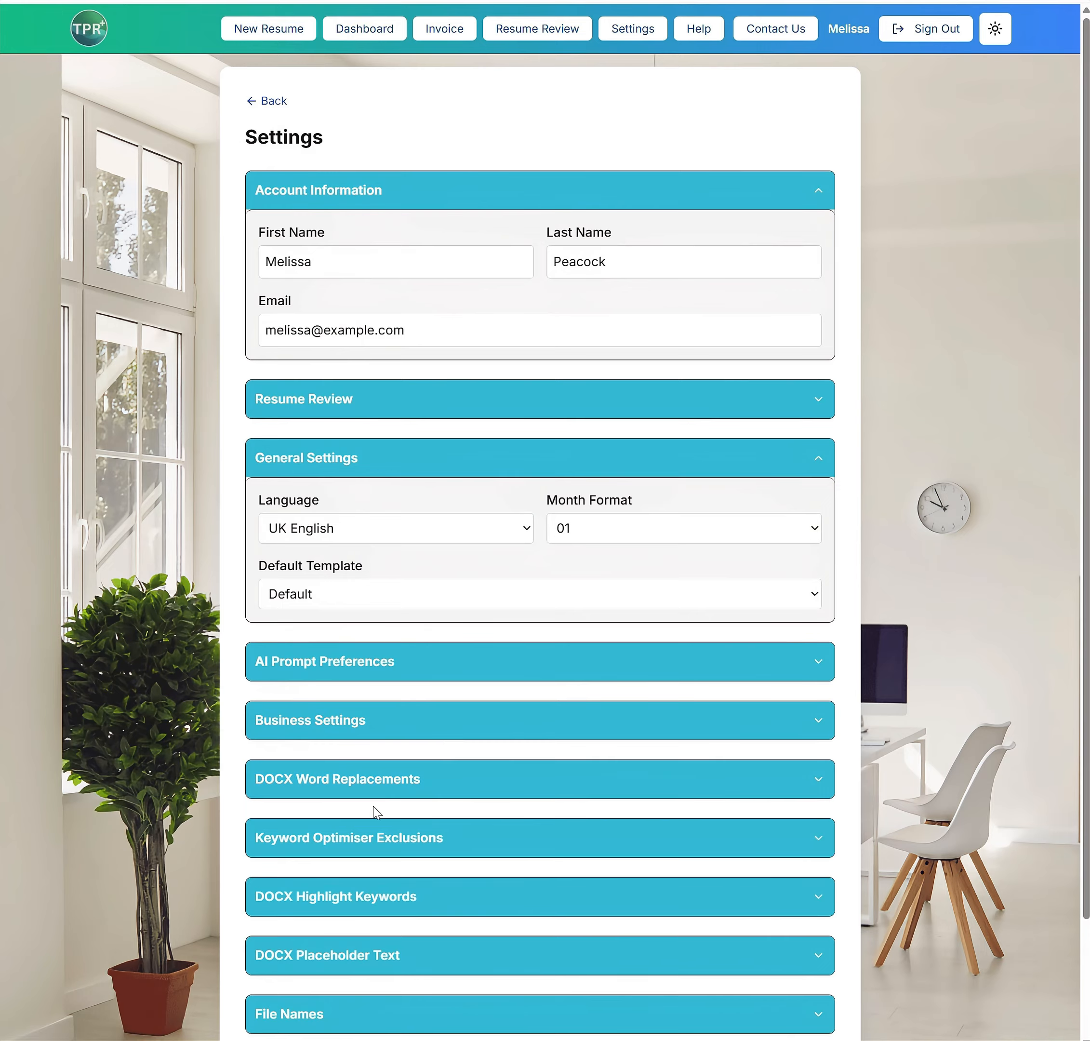
{"action": "left_click", "coordinate": [339, 892]}
{"action": "type", "text": "Example"}
{"action": "scroll", "coordinate": [338, 853], "scroll_direction": "down", "scroll_amount": 3}
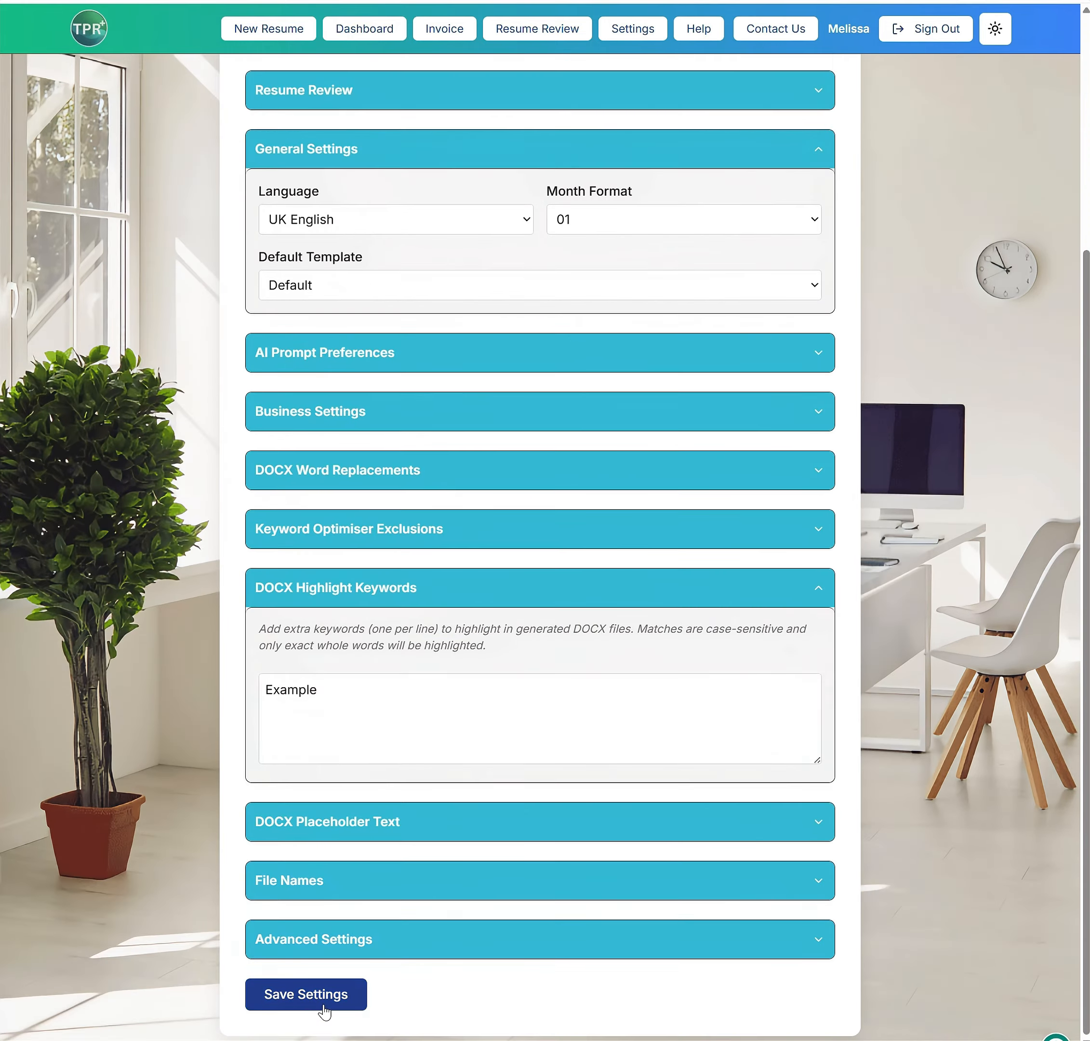
{"action": "left_click", "coordinate": [317, 995]}
Run a Recruiter Gap Analysis on the EnergyAustralia Project Manager entry, add all three suggested questions and review them in the preview
{"action": "scroll", "coordinate": [828, 804], "scroll_direction": "down", "scroll_amount": 7}
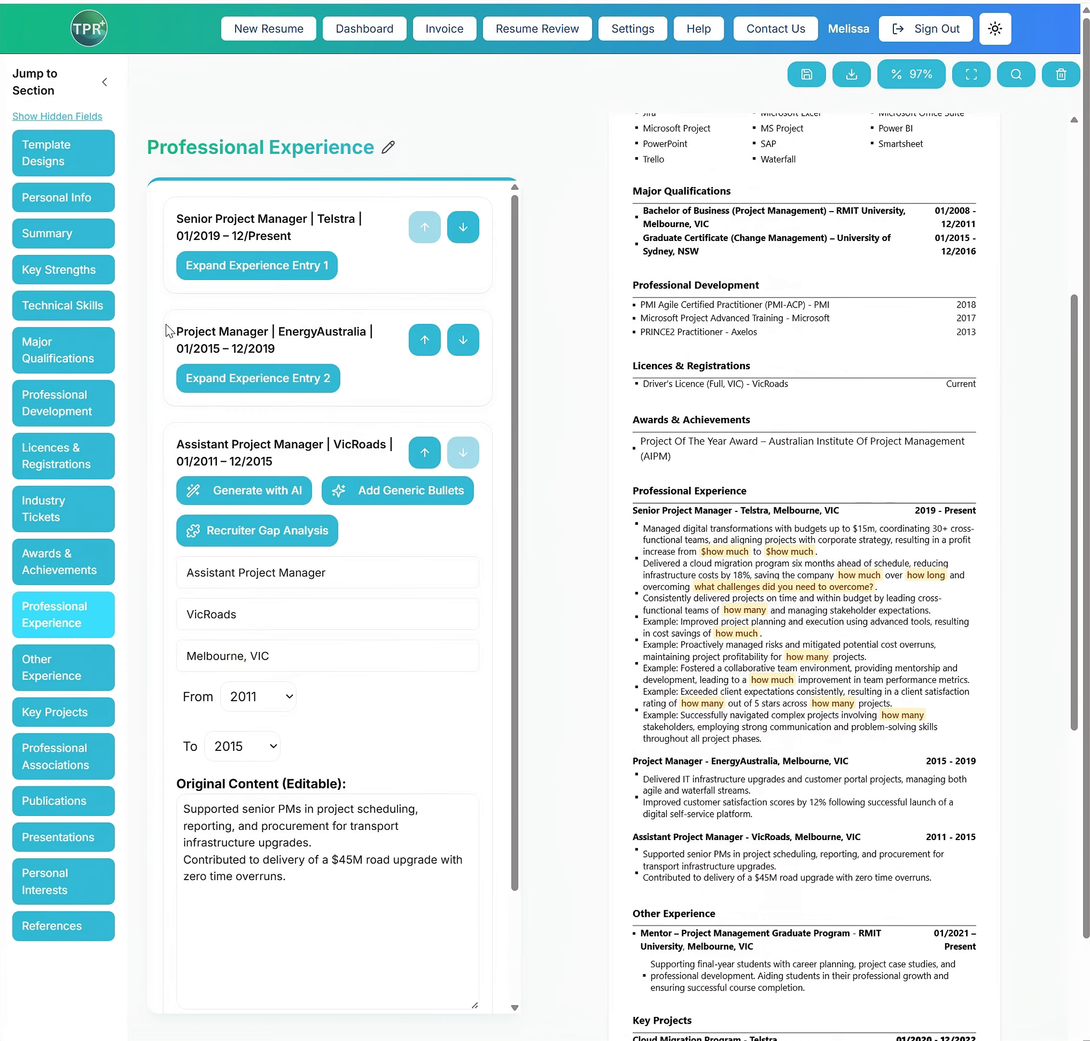
{"action": "left_click", "coordinate": [189, 333]}
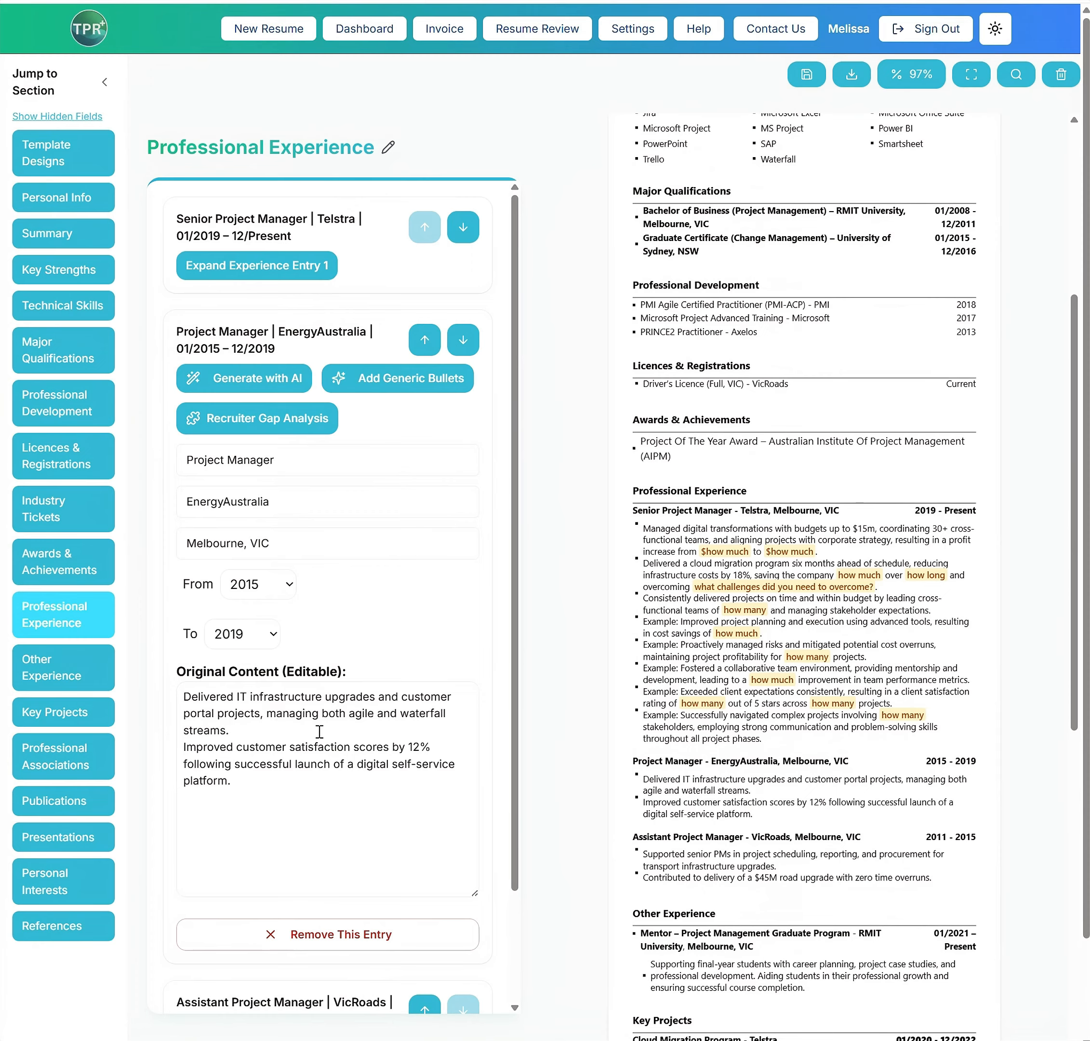
{"action": "left_click", "coordinate": [253, 419]}
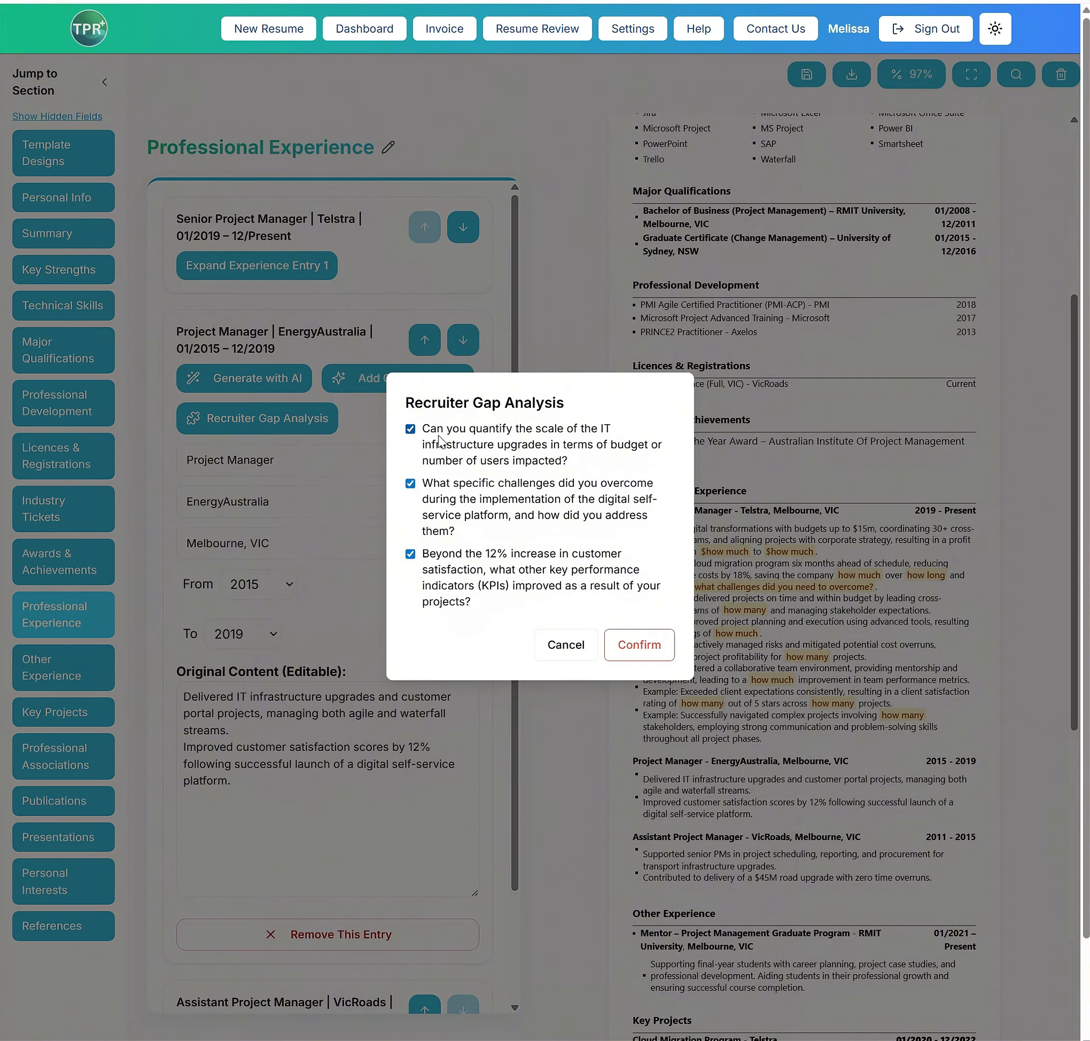
{"action": "left_click", "coordinate": [645, 644]}
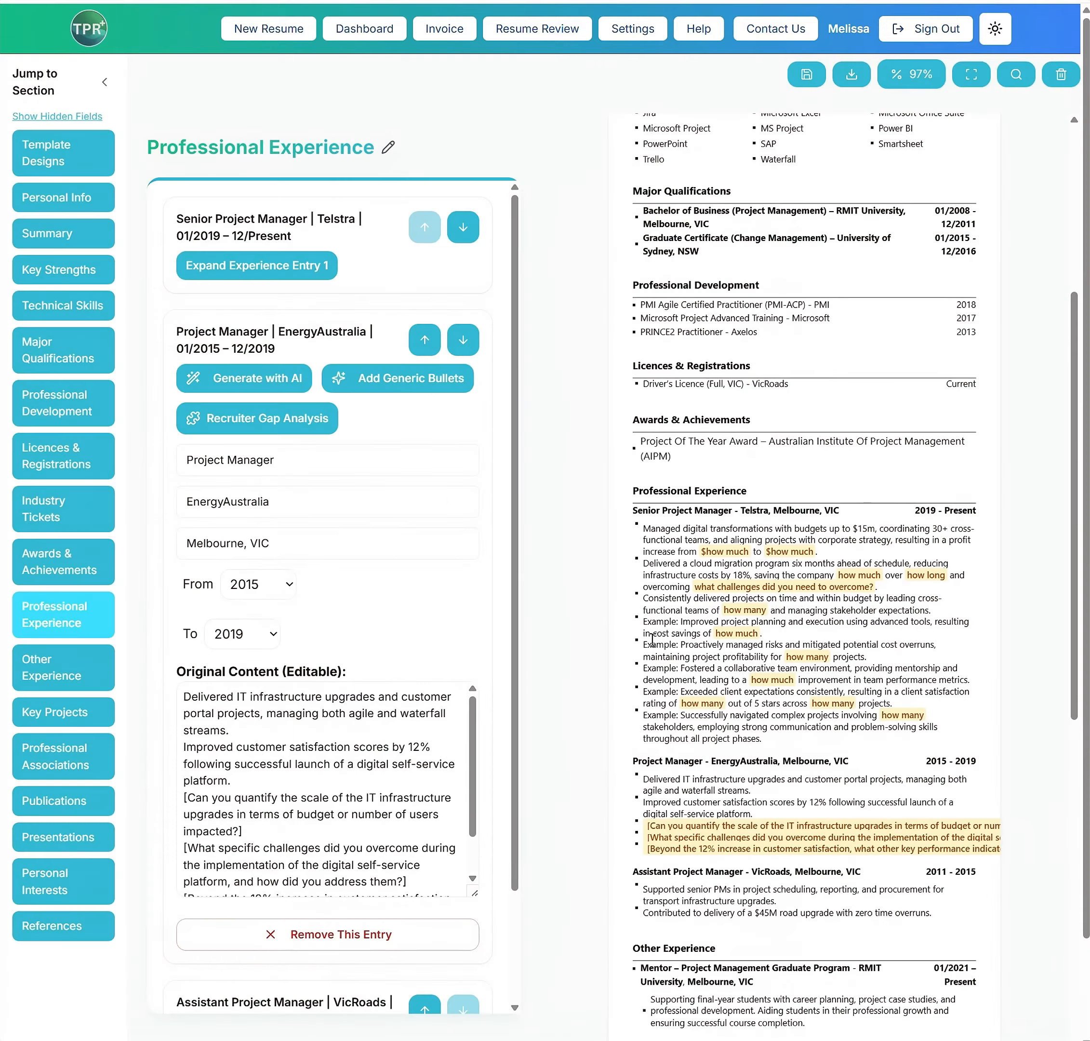
{"action": "scroll", "coordinate": [388, 773], "scroll_direction": "down", "scroll_amount": 1}
{"action": "scroll", "coordinate": [646, 837], "scroll_direction": "down", "scroll_amount": 7}
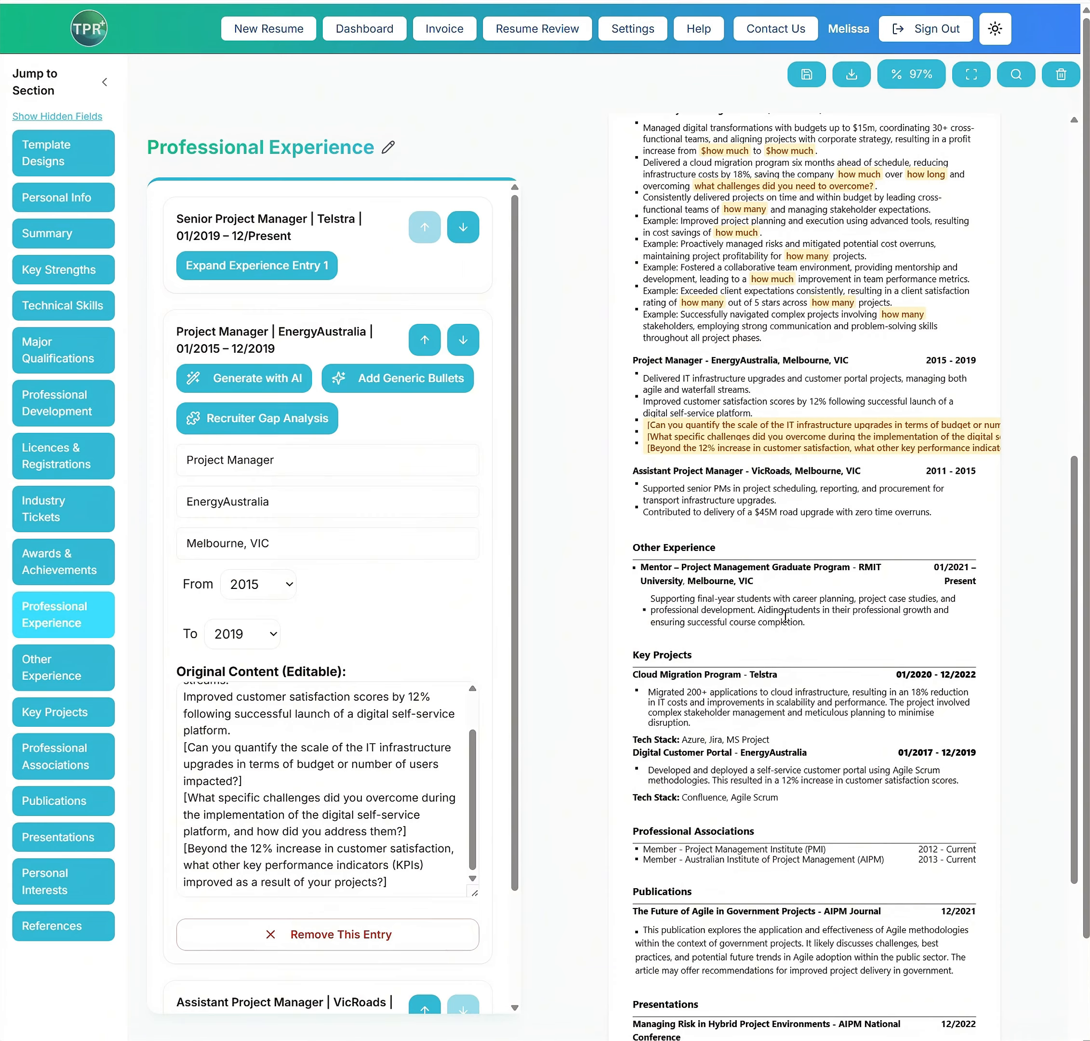
{"action": "scroll", "coordinate": [784, 614], "scroll_direction": "down", "scroll_amount": 2}
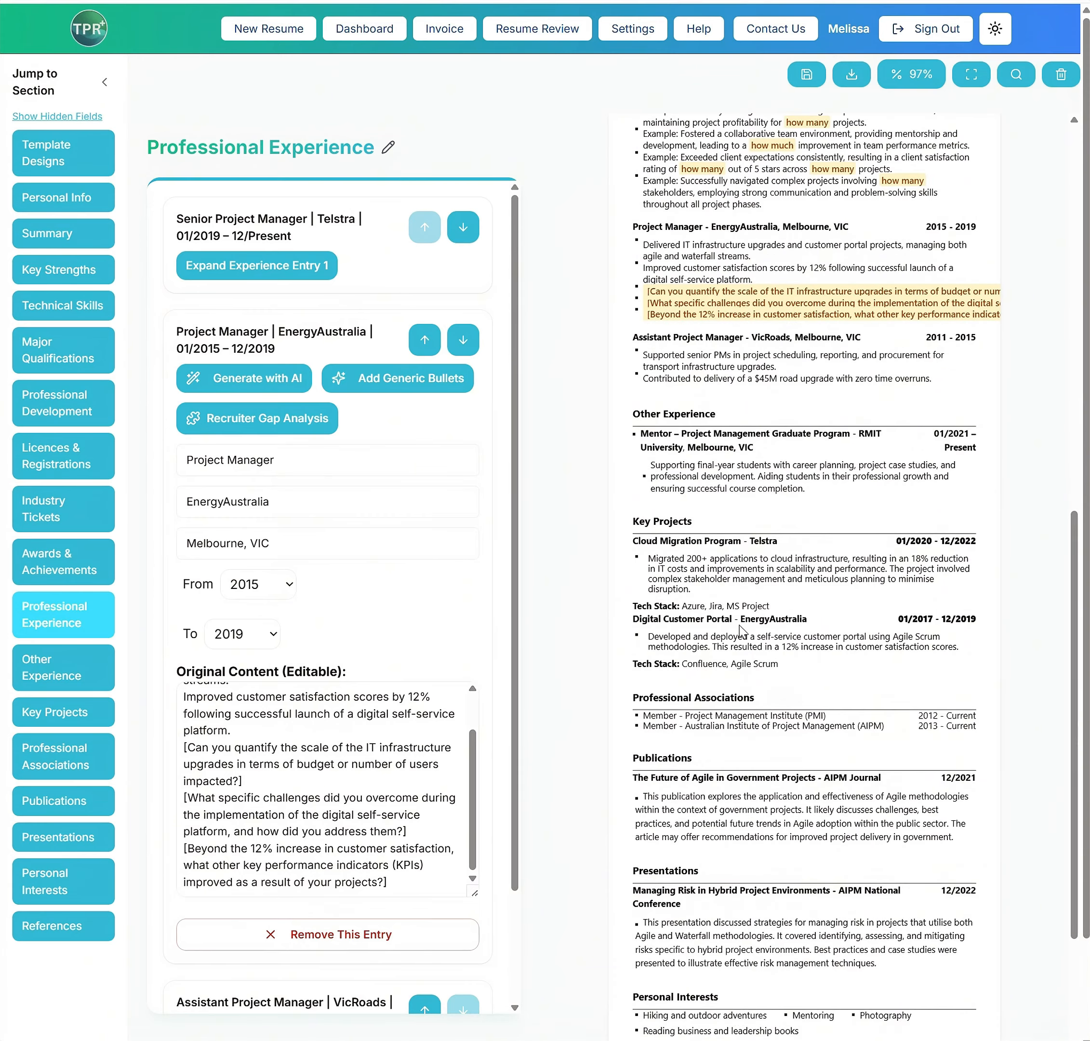
Expand the Cloud Migration Program entry in Key Projects, review the rest of the resume preview and save the resume
{"action": "left_click", "coordinate": [75, 719]}
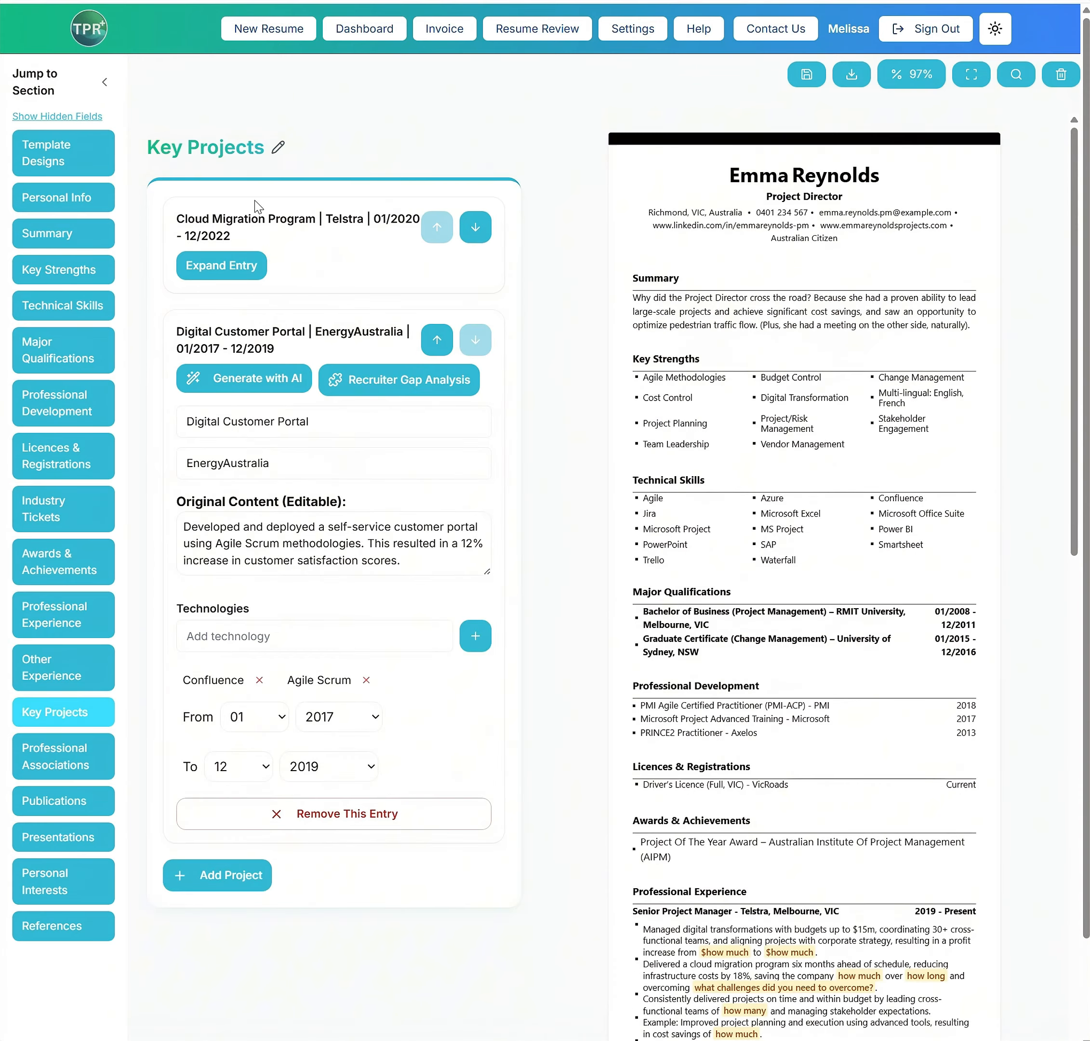
{"action": "left_click", "coordinate": [245, 263]}
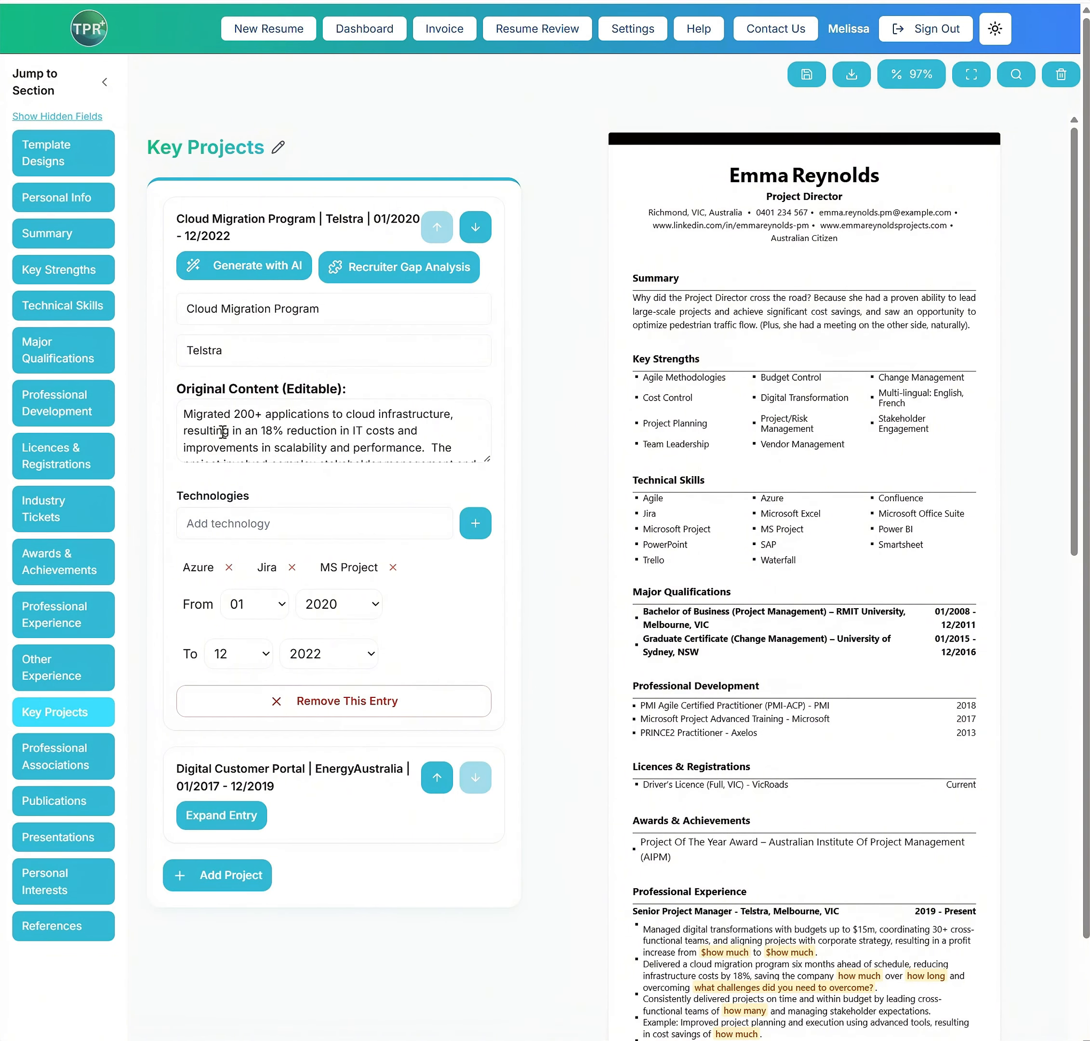
{"action": "scroll", "coordinate": [917, 823], "scroll_direction": "down", "scroll_amount": 10}
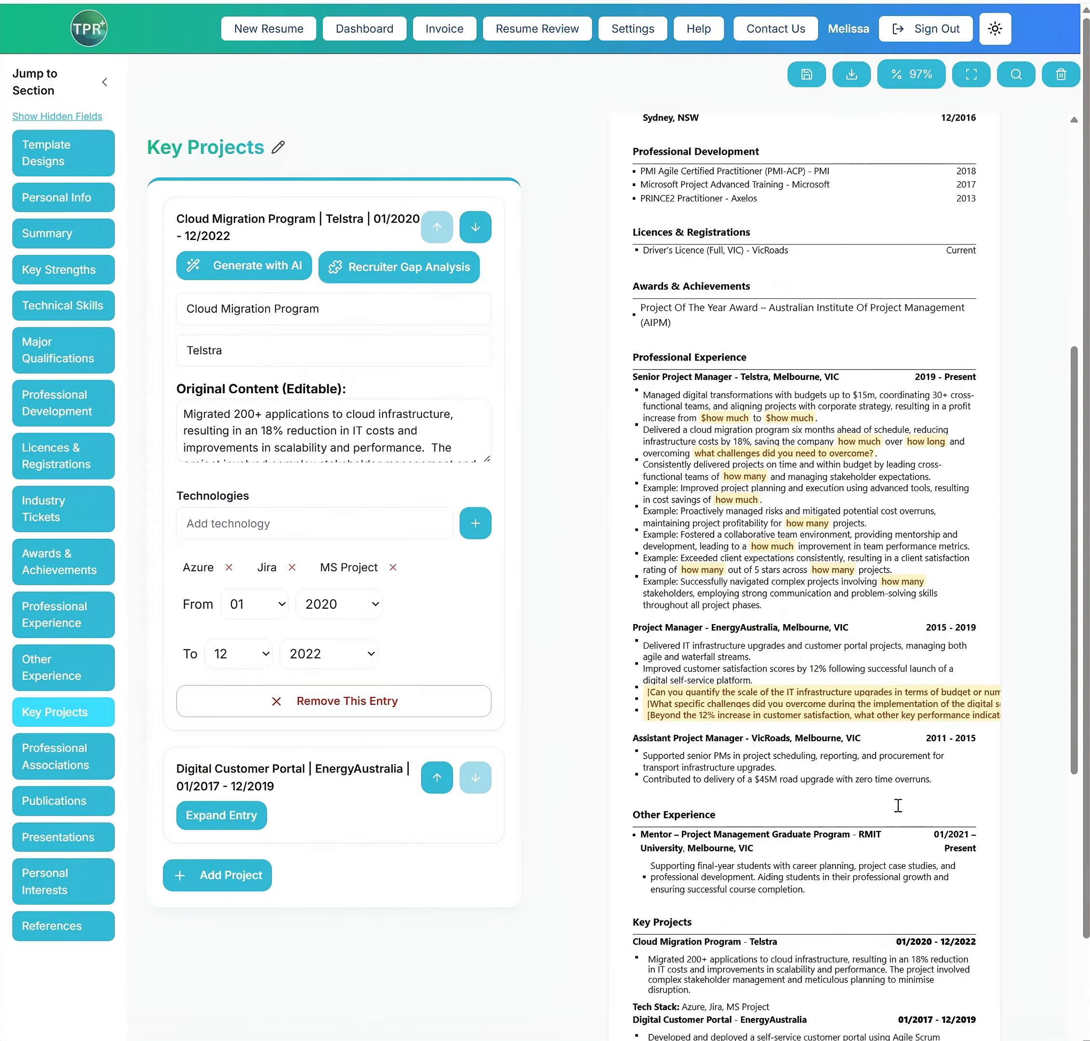
{"action": "scroll", "coordinate": [898, 805], "scroll_direction": "down", "scroll_amount": 12}
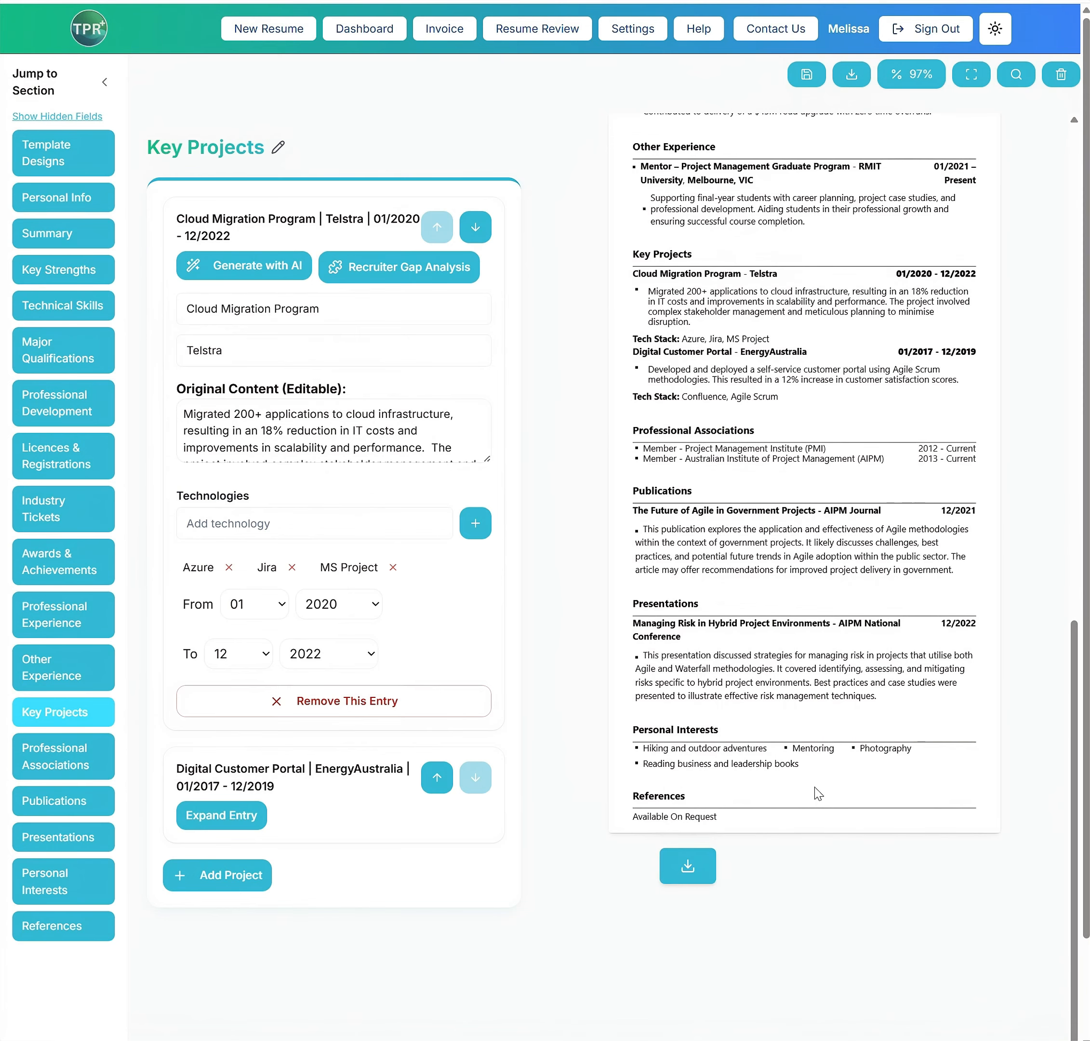
{"action": "scroll", "coordinate": [820, 229], "scroll_direction": "up", "scroll_amount": 17}
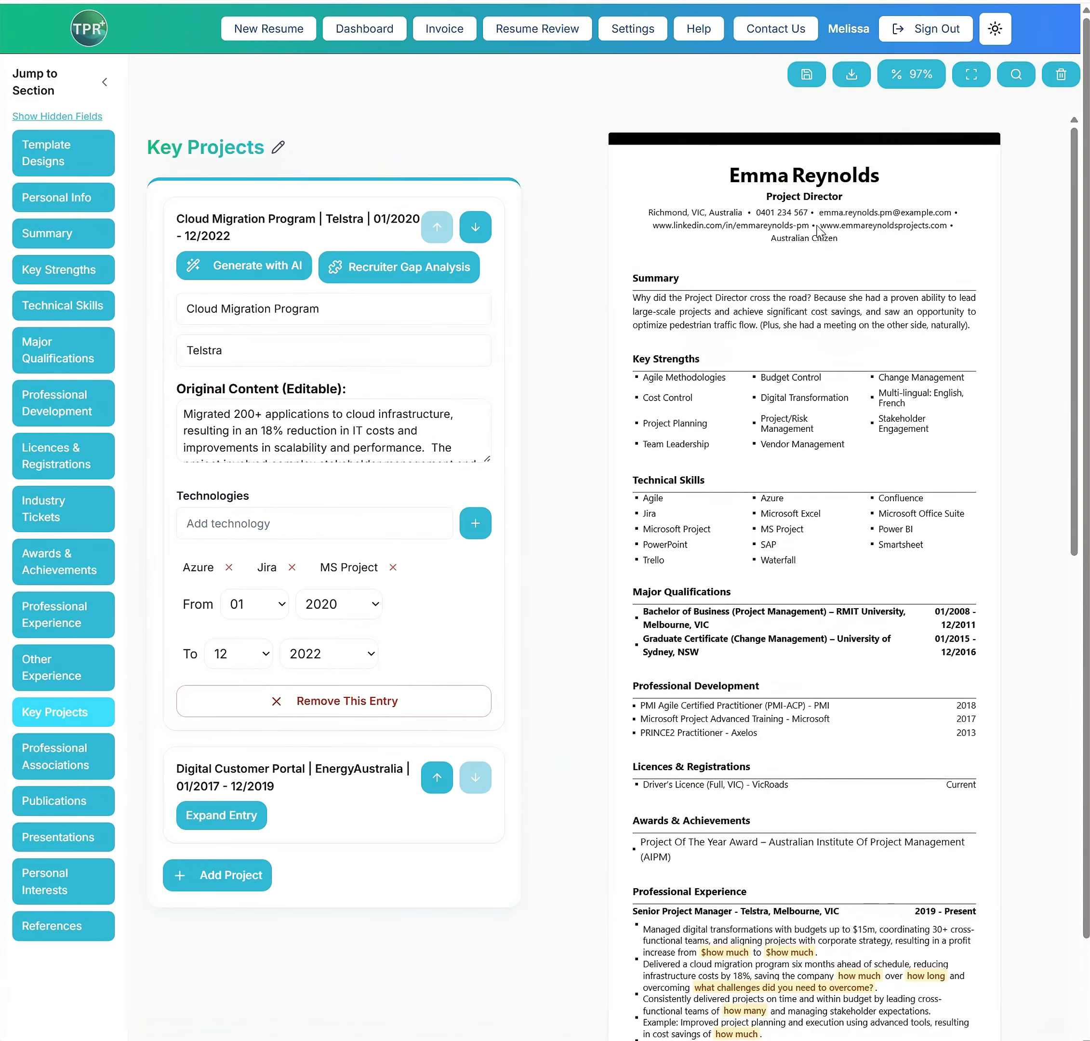
{"action": "left_click", "coordinate": [814, 76]}
Open the resume's download page and review the full resume preview from Summary to References
{"action": "scroll", "coordinate": [942, 538], "scroll_direction": "down", "scroll_amount": 15}
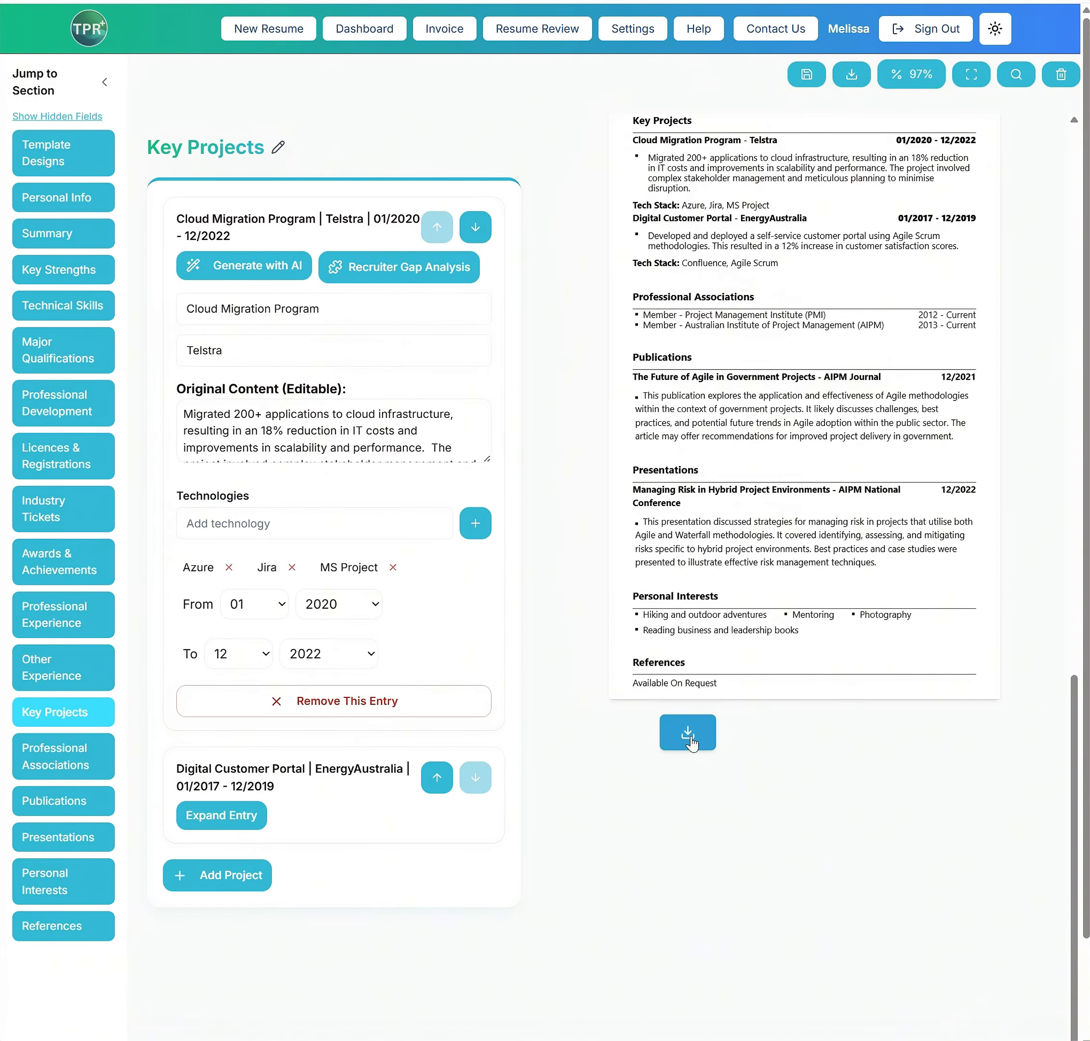
{"action": "left_click", "coordinate": [851, 74]}
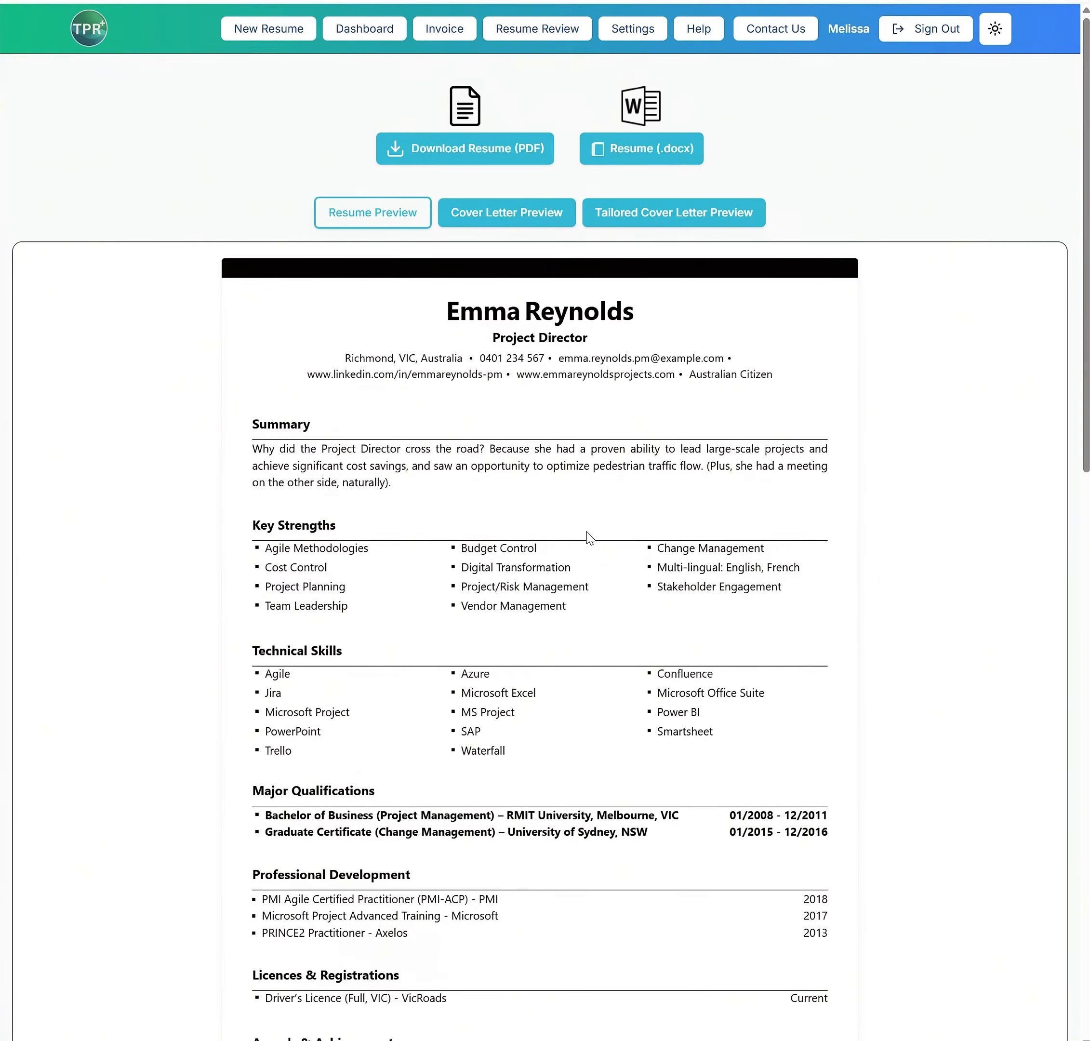
{"action": "scroll", "coordinate": [578, 520], "scroll_direction": "down", "scroll_amount": 12}
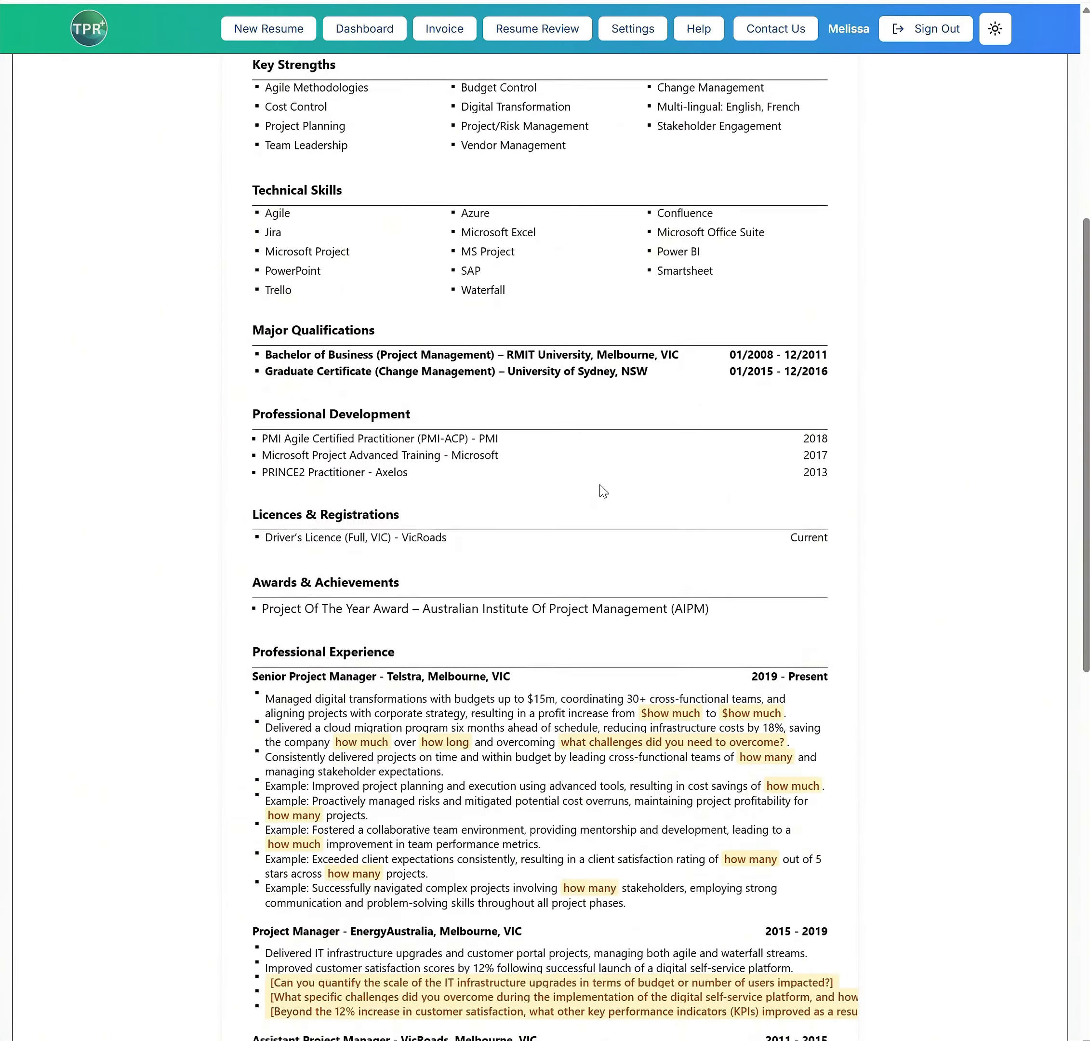
{"action": "scroll", "coordinate": [607, 489], "scroll_direction": "down", "scroll_amount": 8}
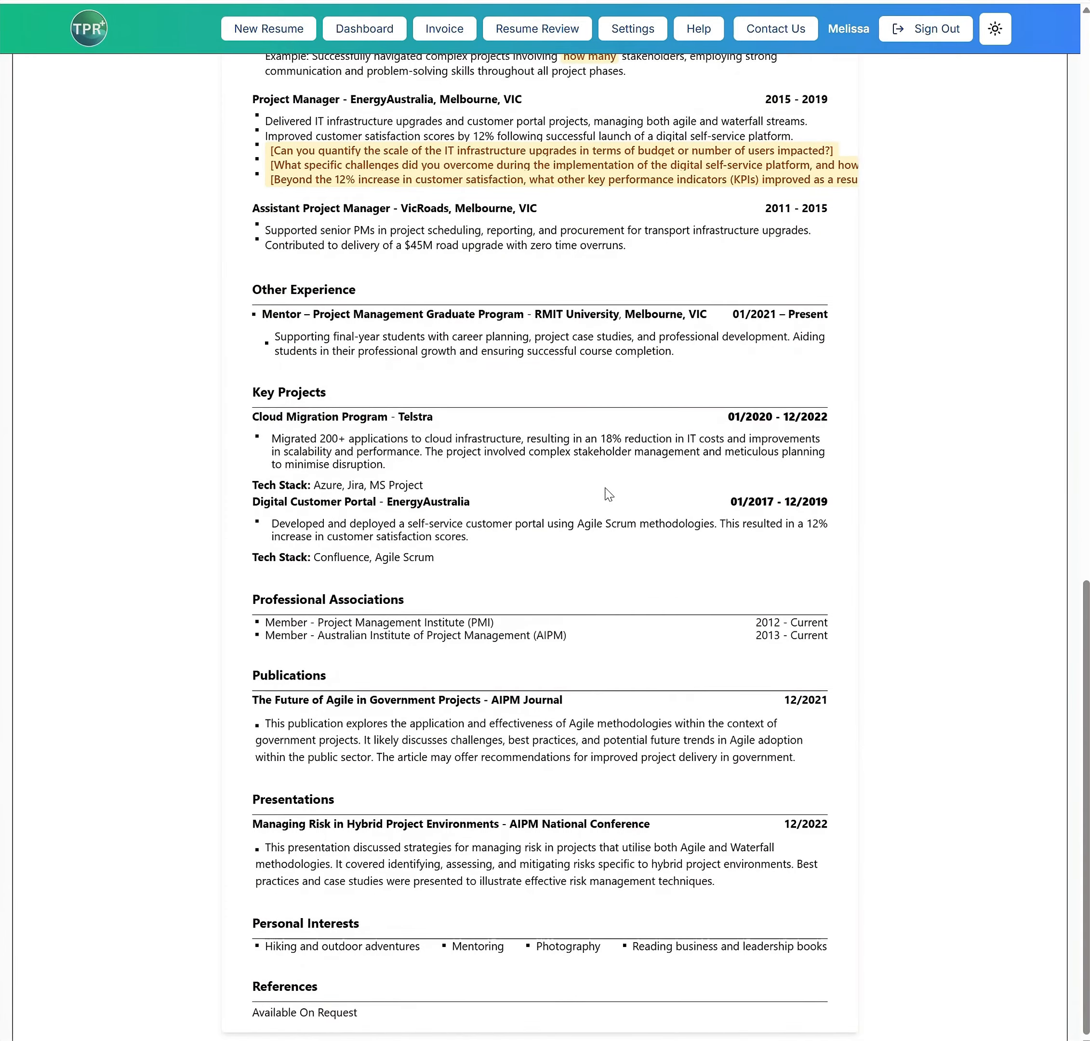
{"action": "scroll", "coordinate": [605, 490], "scroll_direction": "up", "scroll_amount": 13}
{"action": "scroll", "coordinate": [605, 490], "scroll_direction": "up", "scroll_amount": 8}
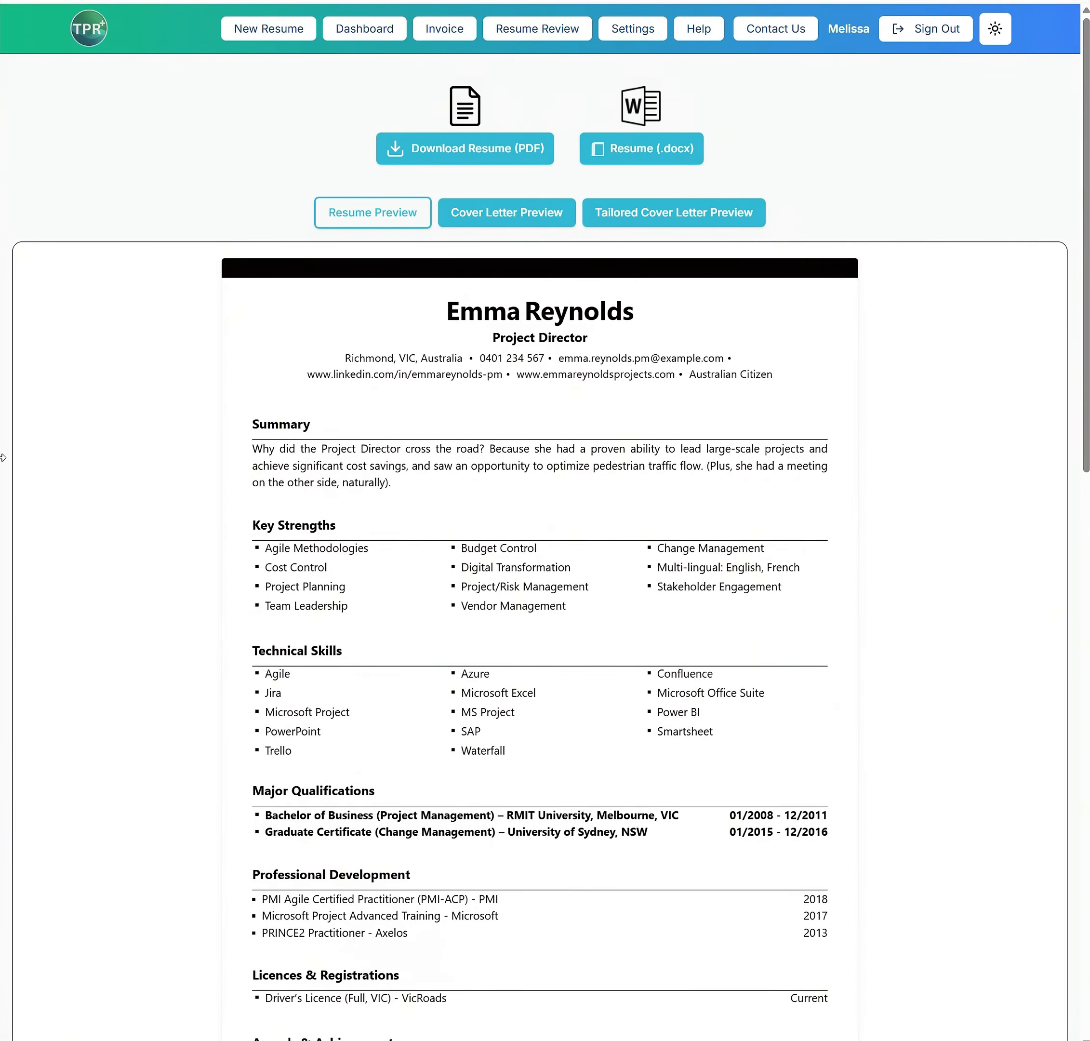
Download the resume as a .docx file and open it in Word with editing enabled
{"action": "left_click_drag", "start_coordinate": [3, 457], "coordinate": [5, 510]}
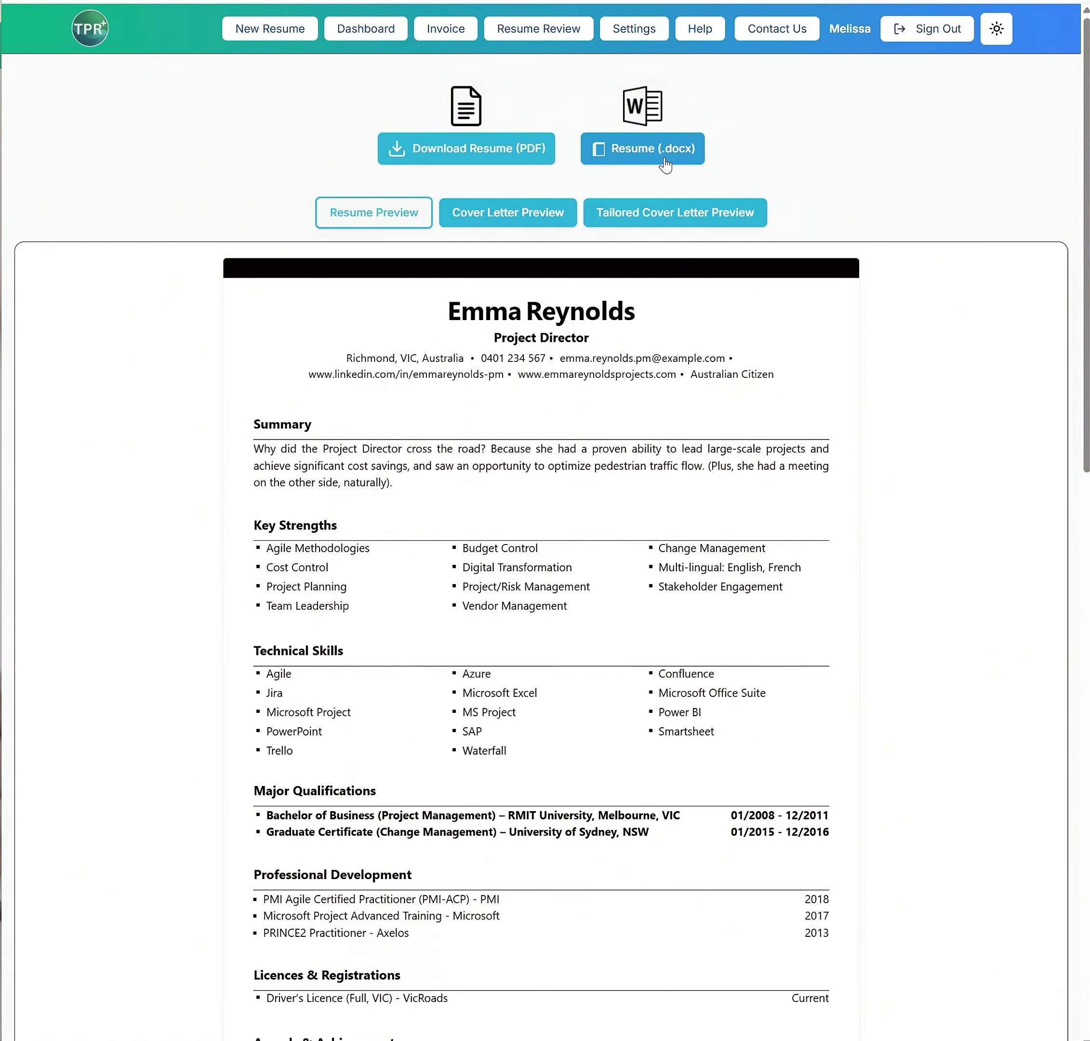
{"action": "left_click", "coordinate": [495, 151]}
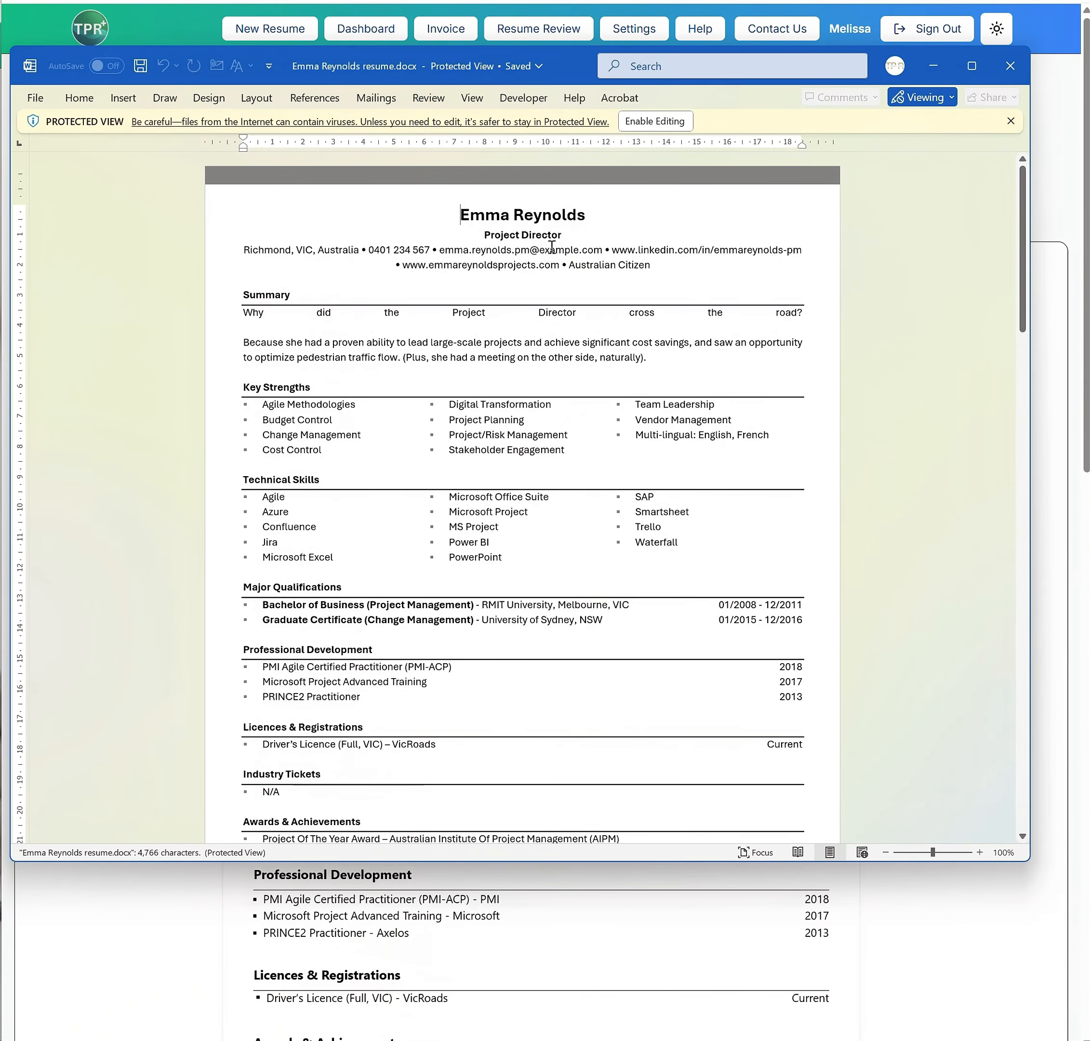
{"action": "triple_click", "coordinate": [534, 343]}
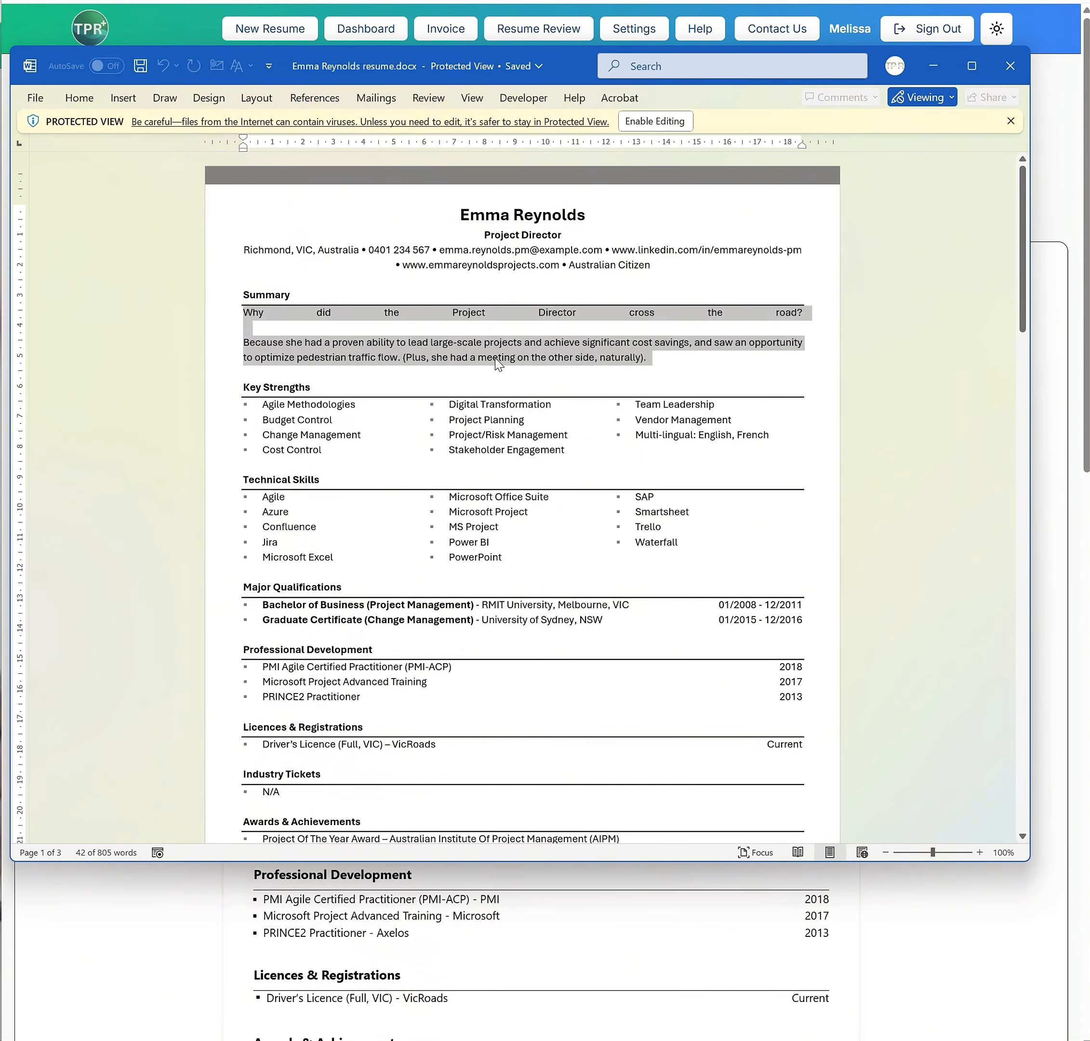
{"action": "left_click", "coordinate": [653, 120]}
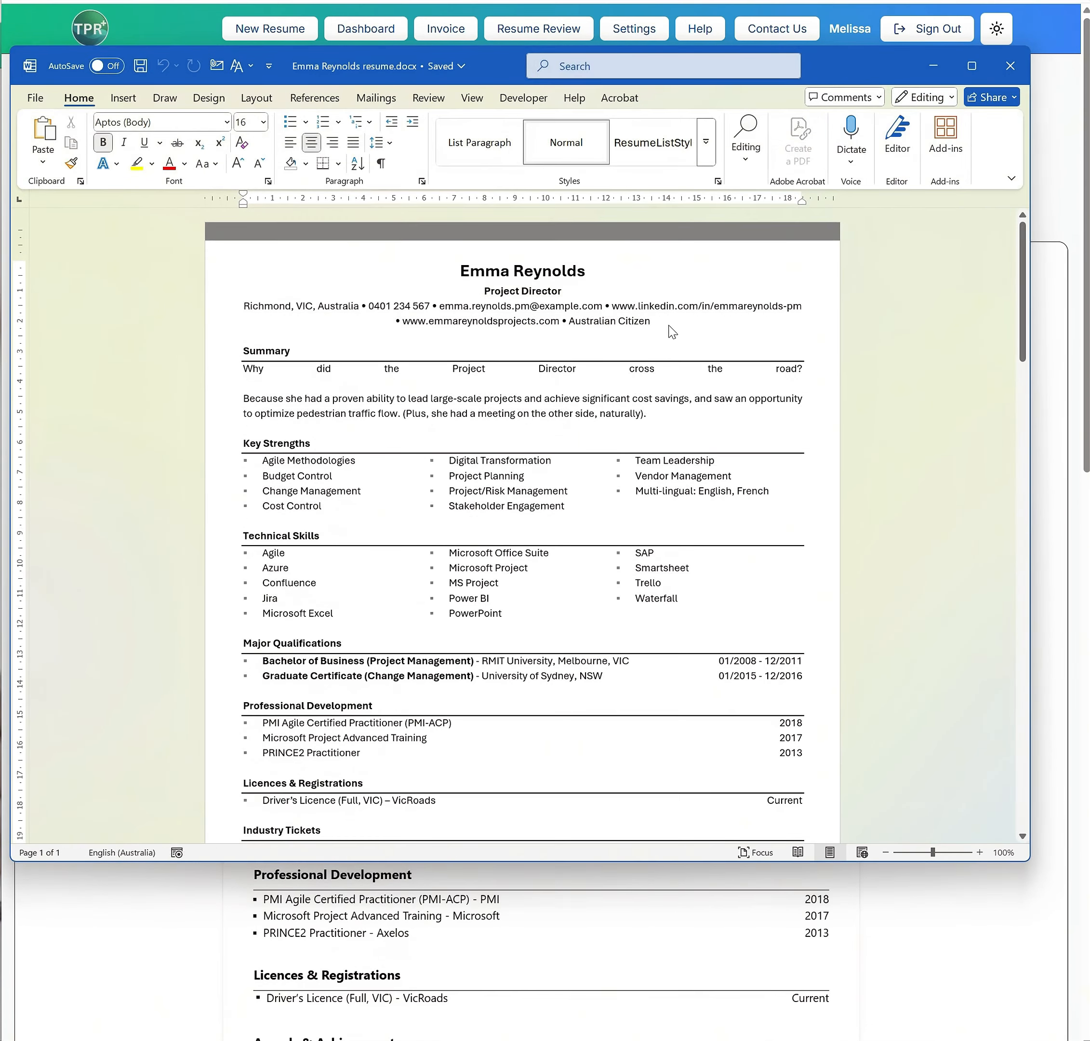
Examine the Summary paragraph and the Telstra bullets' placeholders and highlighted "Example" keywords in the Word resume
{"action": "left_click_drag", "start_coordinate": [239, 368], "coordinate": [659, 413]}
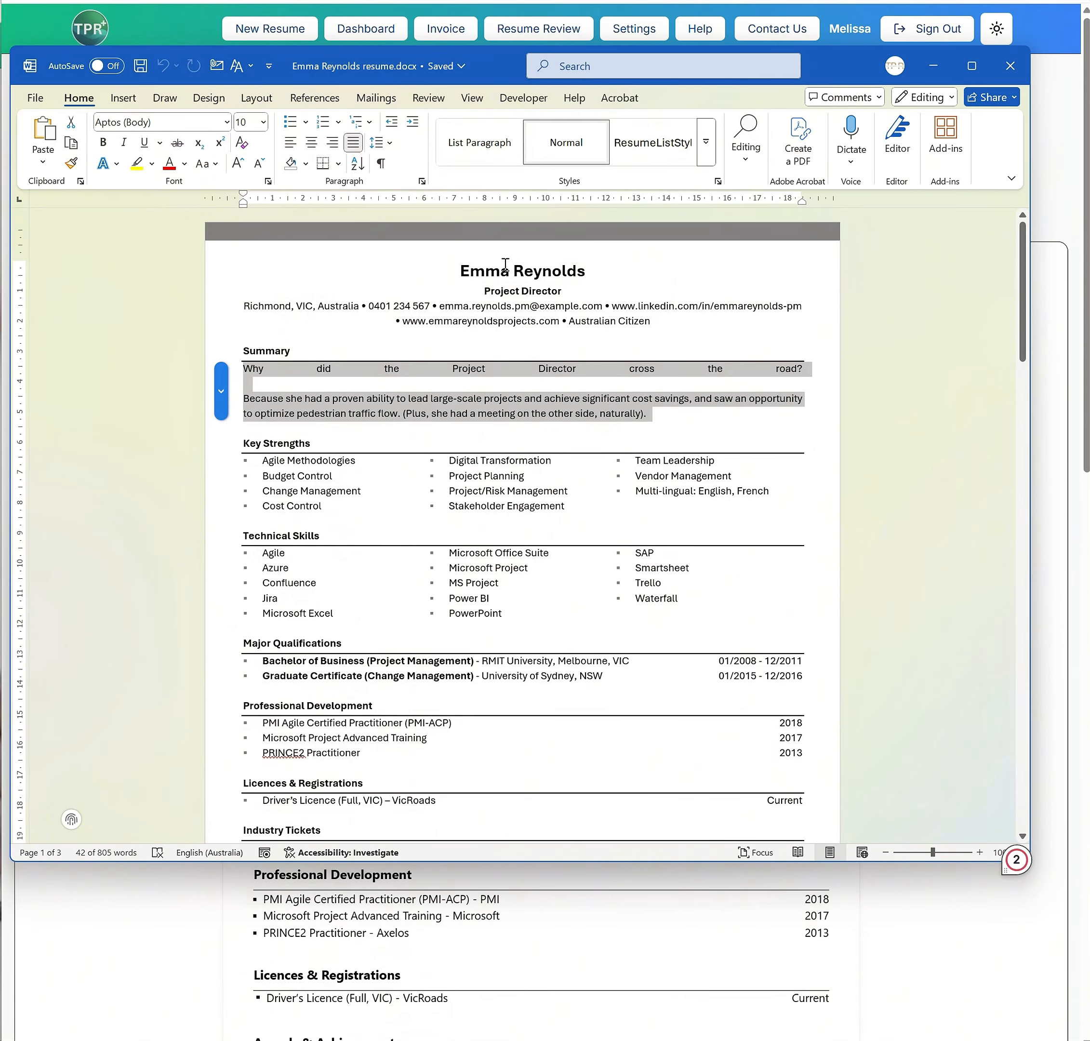
{"action": "scroll", "coordinate": [591, 369], "scroll_direction": "down", "scroll_amount": 3}
{"action": "scroll", "coordinate": [588, 356], "scroll_direction": "up", "scroll_amount": 2}
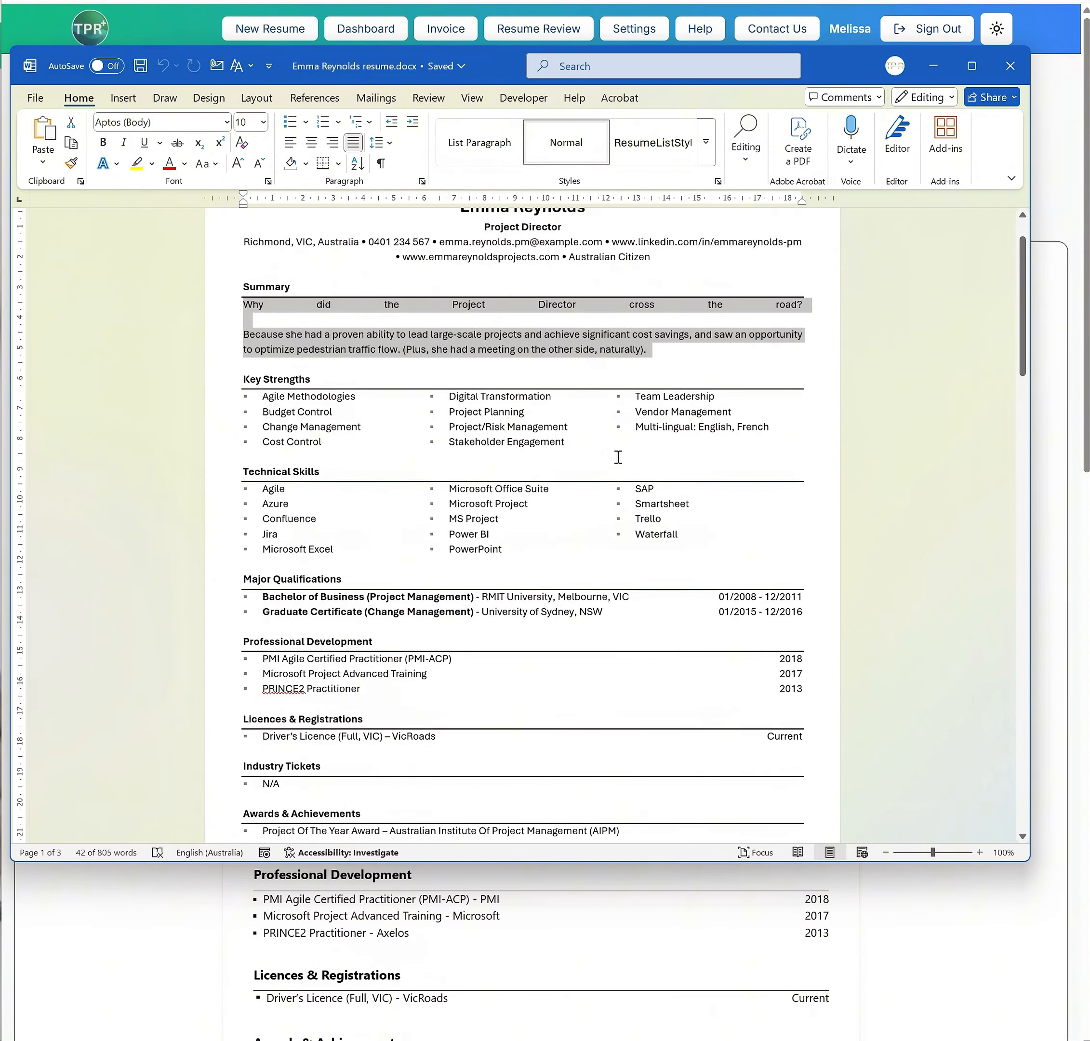
{"action": "scroll", "coordinate": [617, 456], "scroll_direction": "down", "scroll_amount": 8}
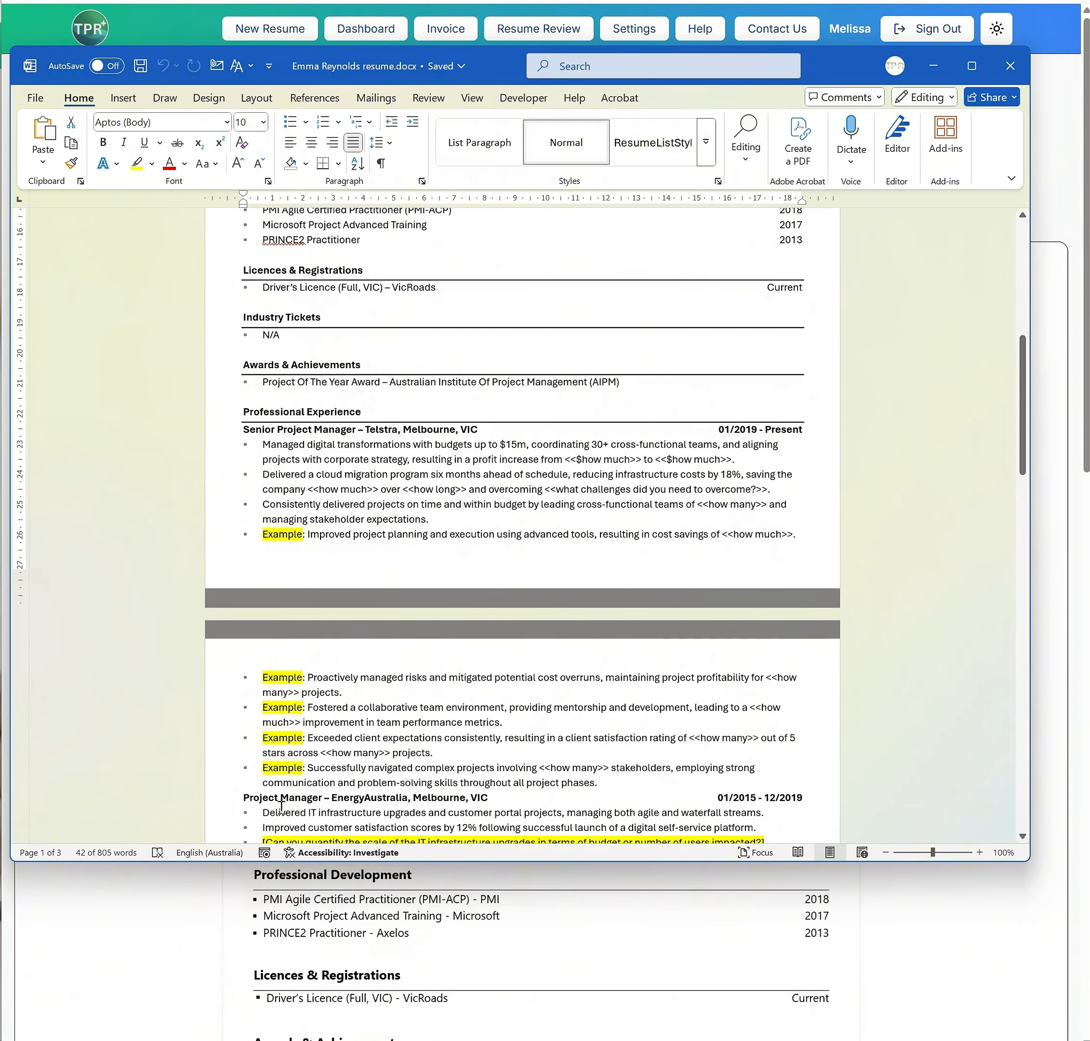
{"action": "left_click_drag", "start_coordinate": [321, 489], "coordinate": [463, 489]}
{"action": "left_click", "coordinate": [638, 501]}
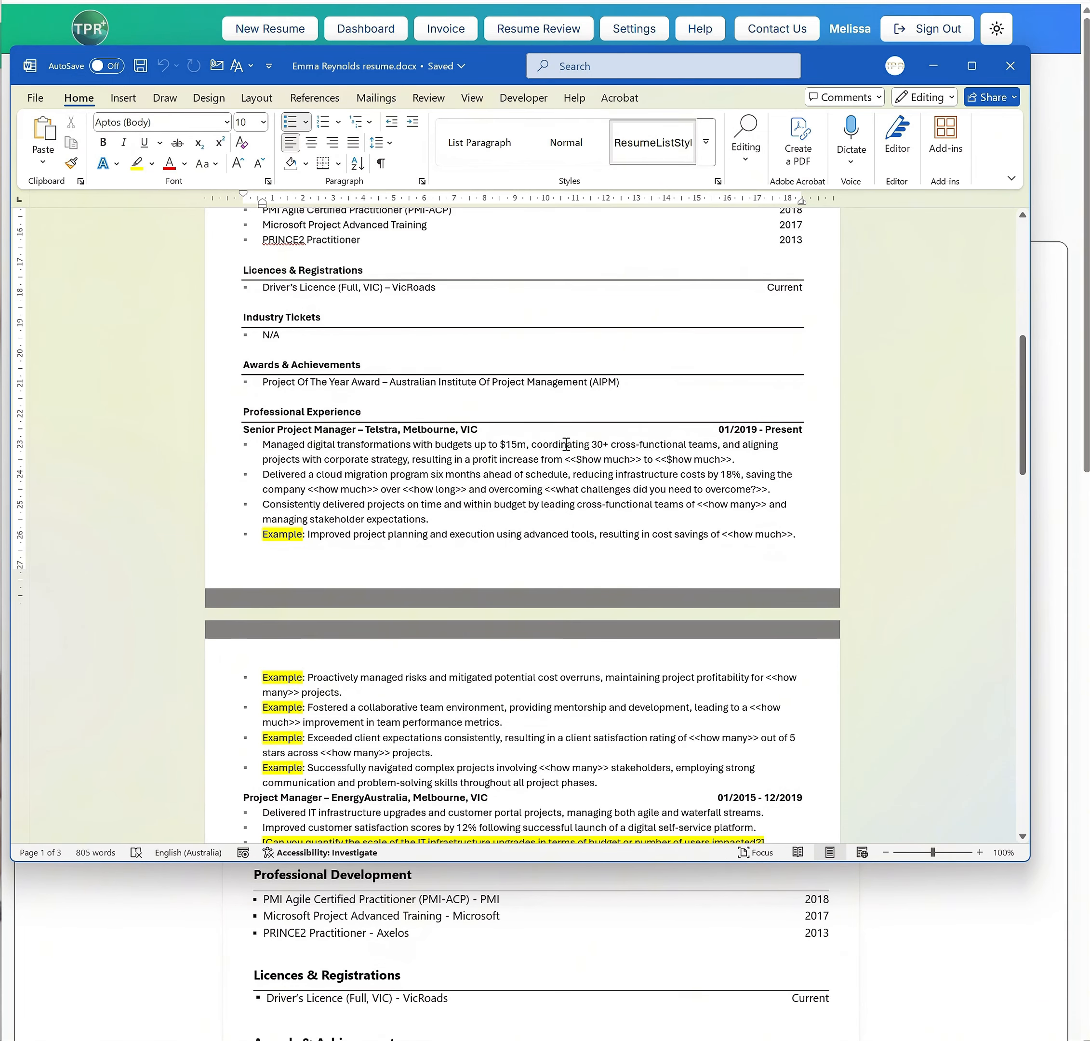
Insert a blank line above the EnergyAustralia and VicRoads job headings in Professional Experience
{"action": "scroll", "coordinate": [617, 534], "scroll_direction": "down", "scroll_amount": 3}
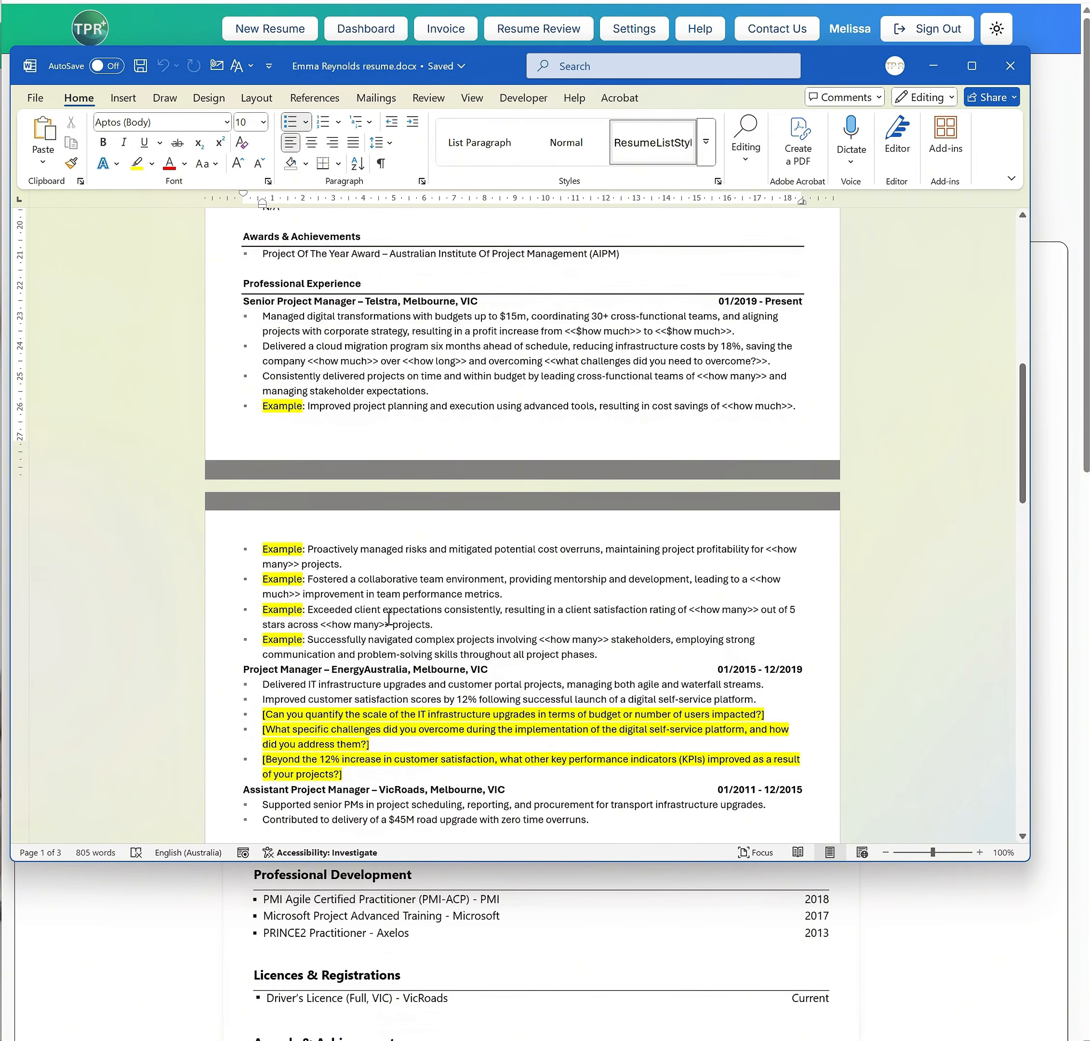
{"action": "left_click", "coordinate": [248, 672]}
{"action": "key", "text": "Return"}
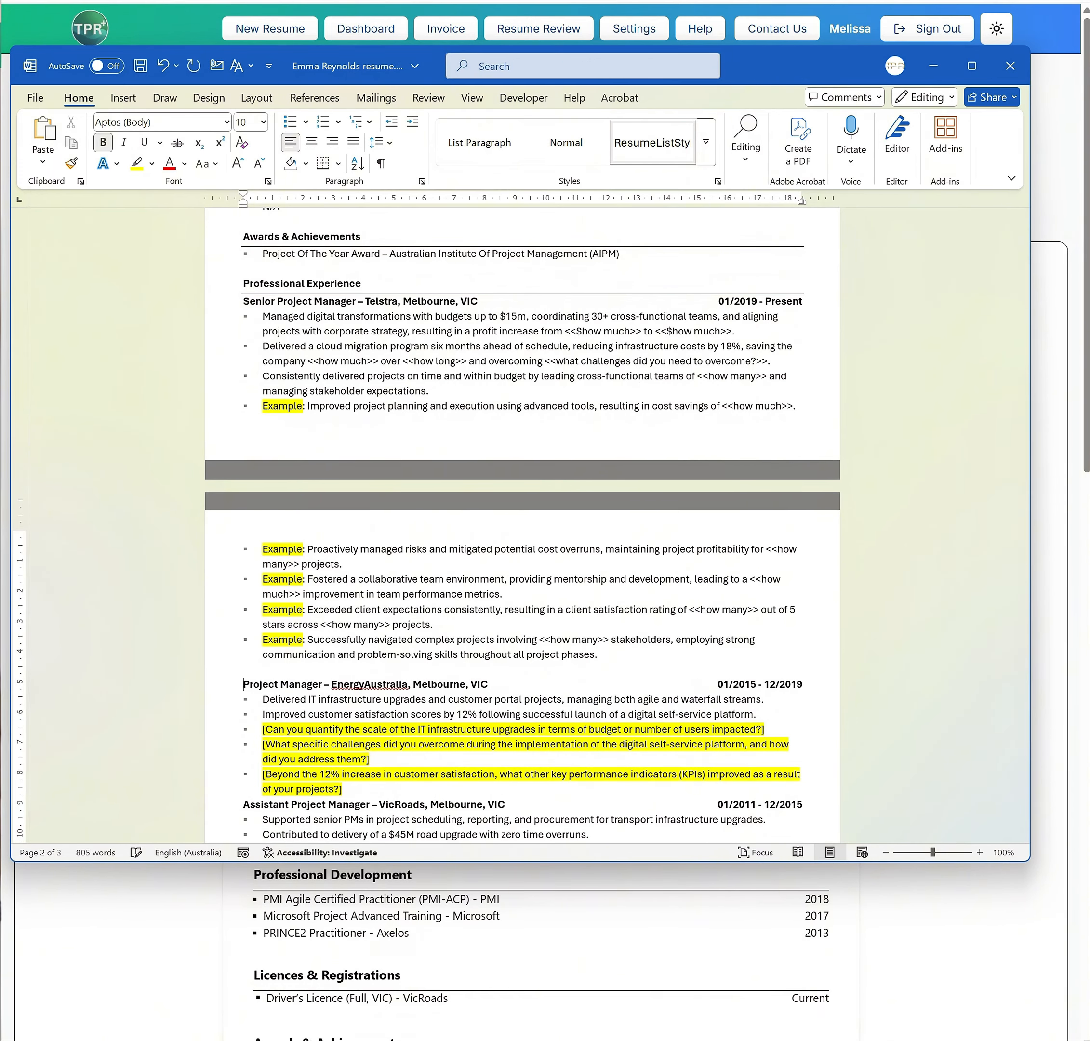
{"action": "scroll", "coordinate": [591, 598], "scroll_direction": "down", "scroll_amount": 3}
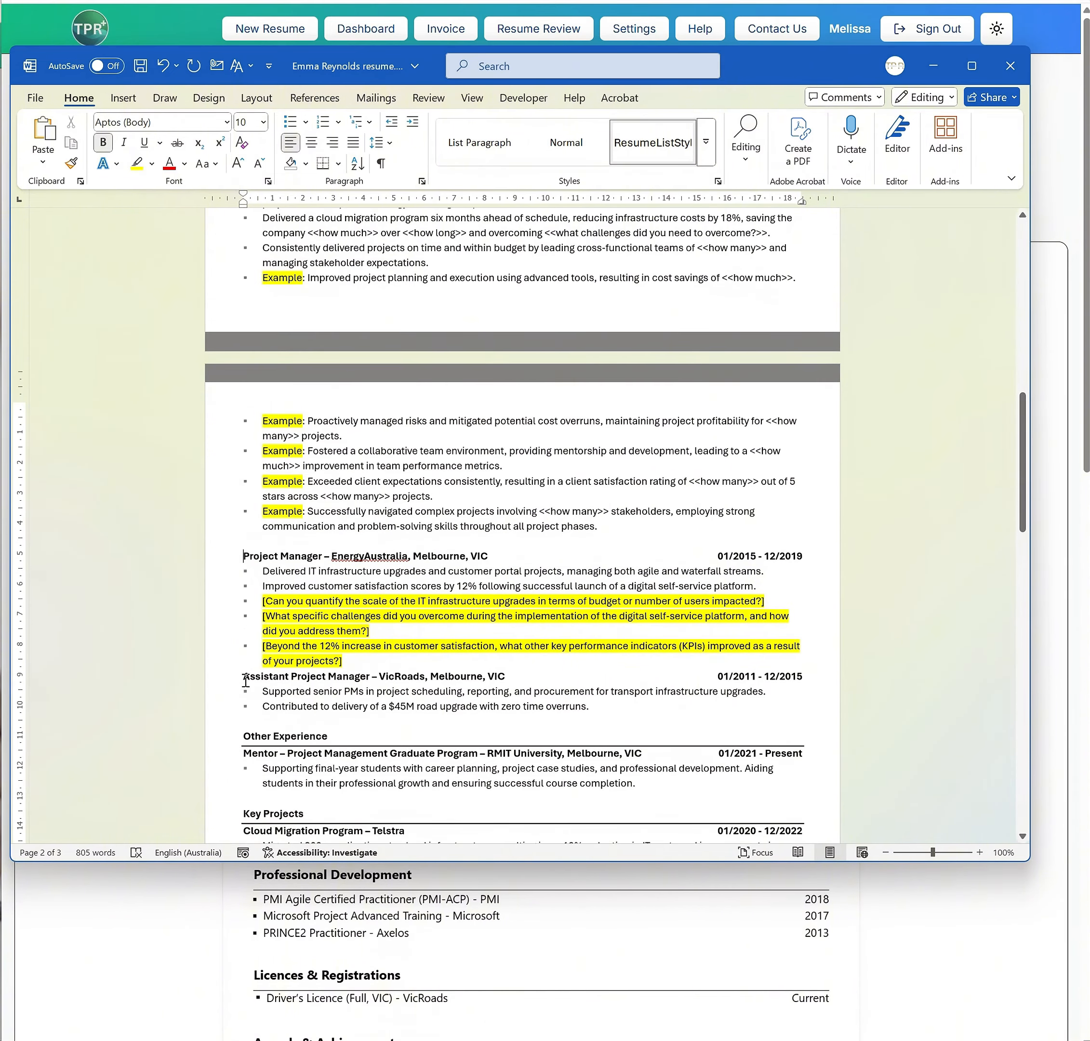
{"action": "left_click", "coordinate": [245, 677]}
{"action": "key", "text": "Return"}
{"action": "scroll", "coordinate": [416, 662], "scroll_direction": "down", "scroll_amount": 3}
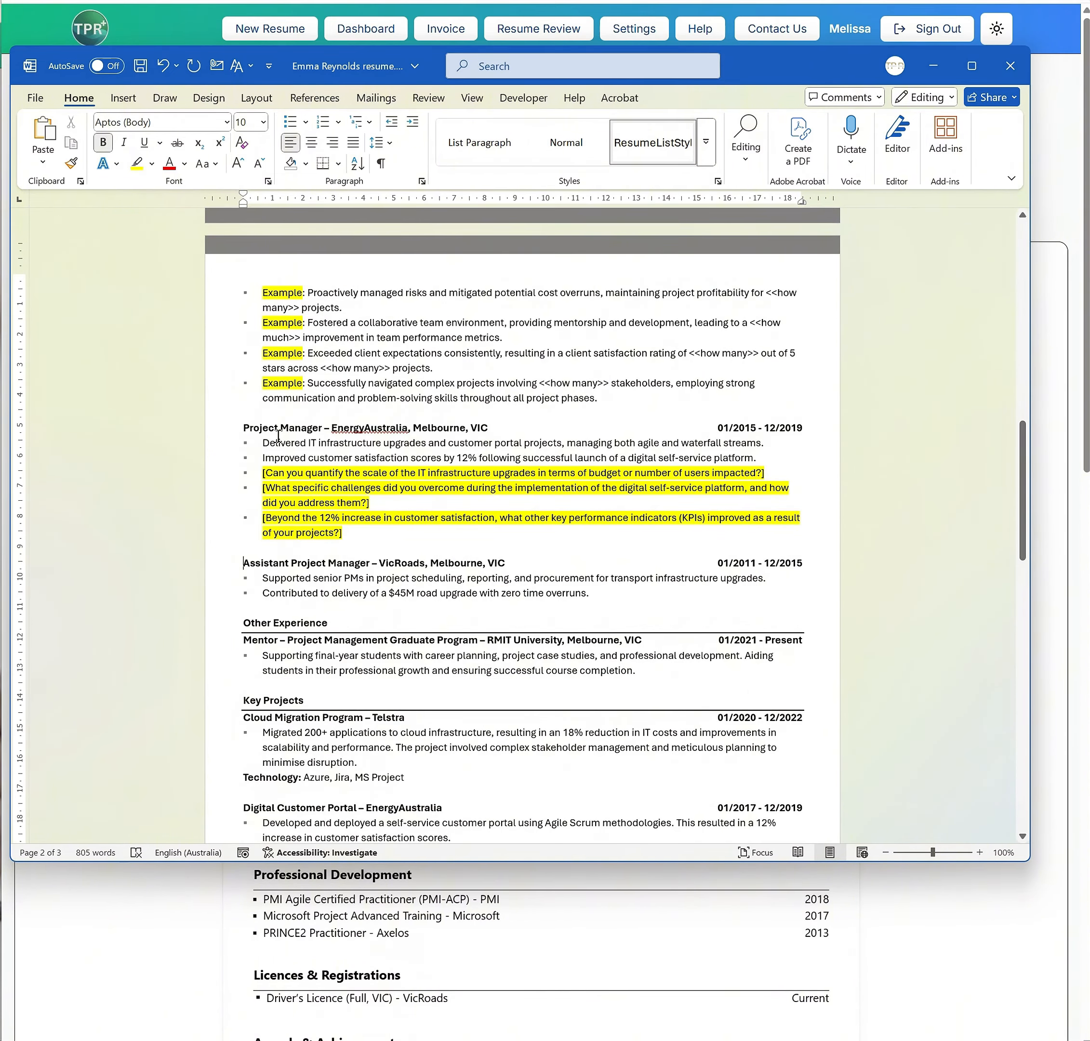
Examine the highlighted gap analysis questions under EnergyAustralia and the sections below them, and minimise Word to return to the resume preview
{"action": "left_click_drag", "start_coordinate": [261, 471], "coordinate": [356, 542]}
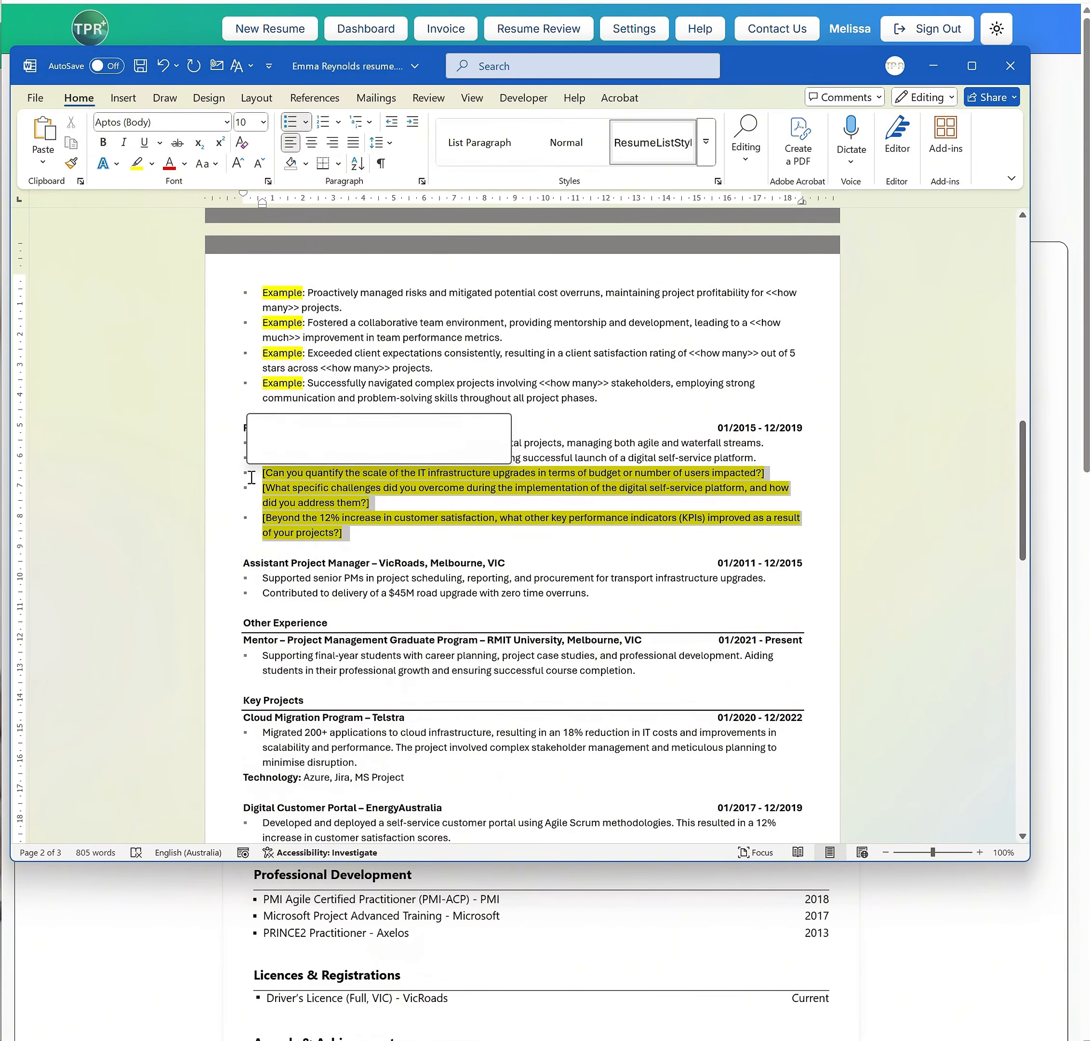
{"action": "scroll", "coordinate": [251, 477], "scroll_direction": "down", "scroll_amount": 4}
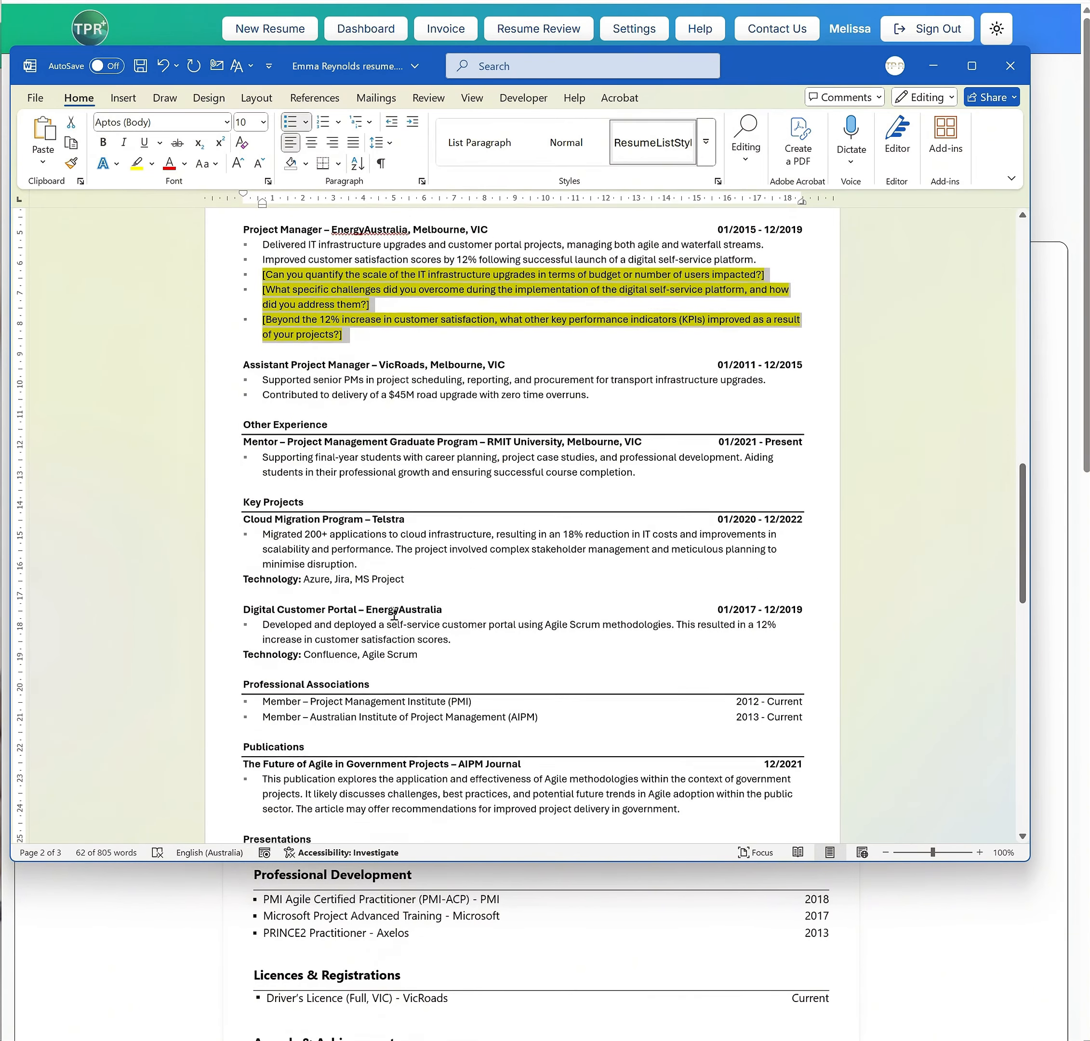
{"action": "scroll", "coordinate": [289, 457], "scroll_direction": "up", "scroll_amount": 4}
{"action": "key", "text": "Left"}
{"action": "double_click", "coordinate": [322, 368]}
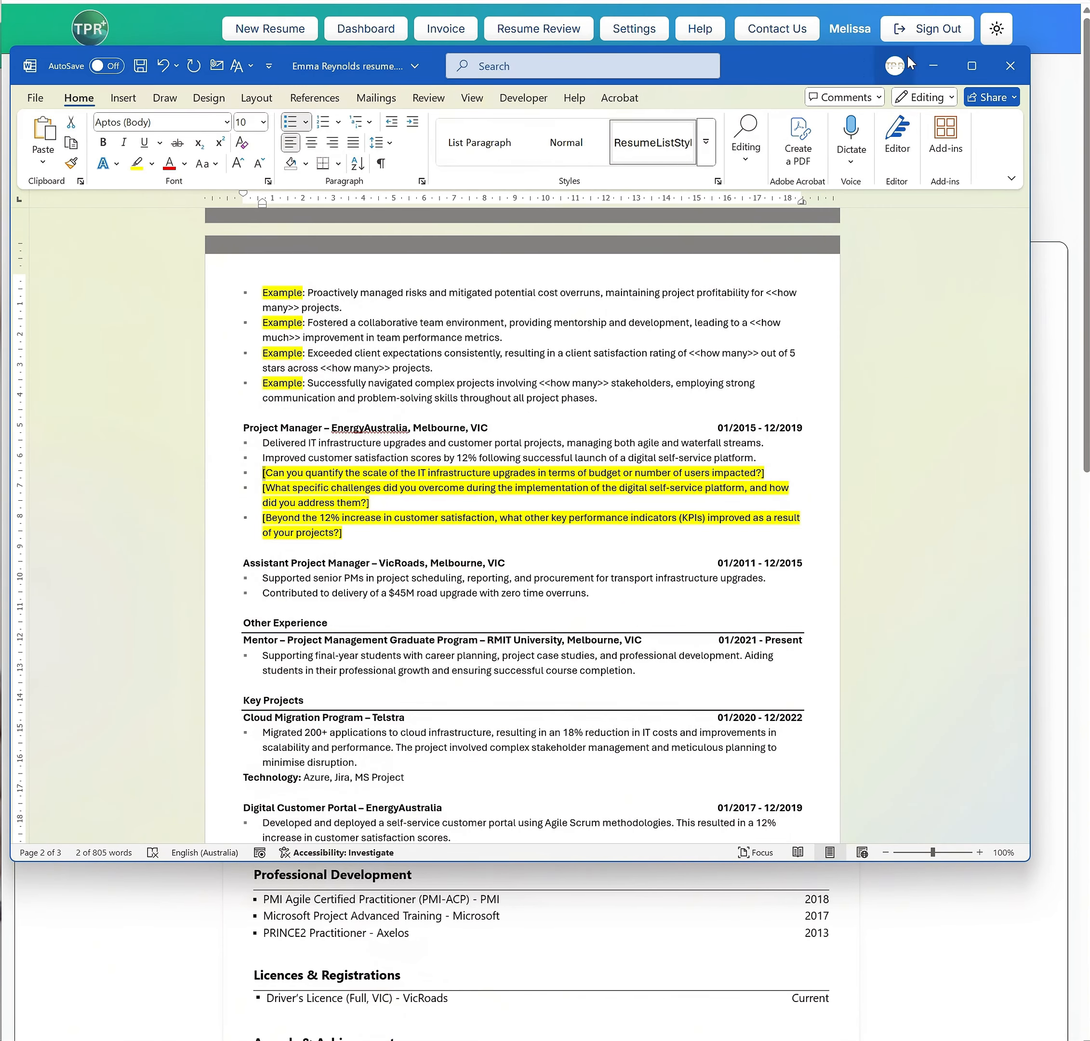
{"action": "left_click", "coordinate": [941, 63]}
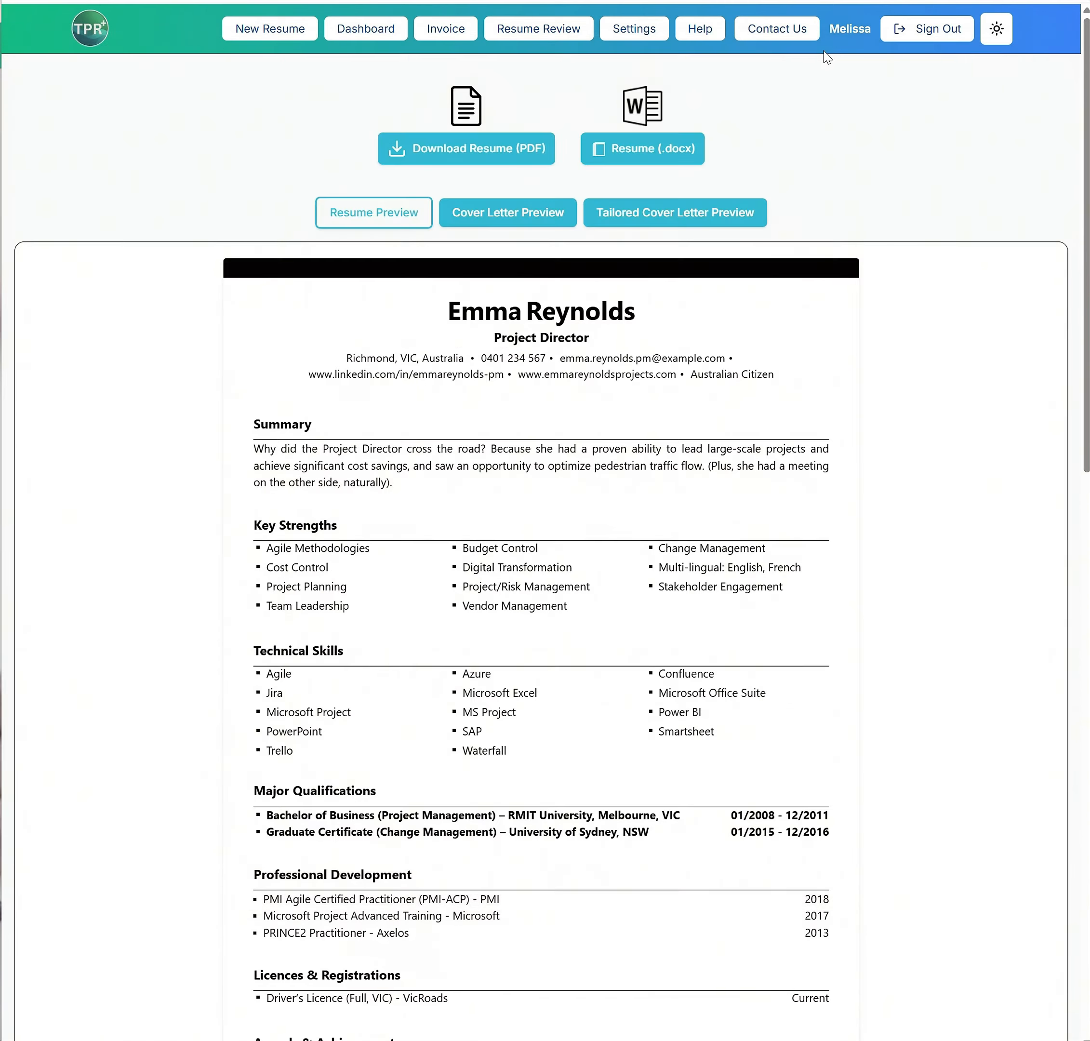
Add DOCX word replacements in the settings that replace "[" and "]" with nothing
{"action": "left_click", "coordinate": [637, 28]}
{"action": "scroll", "coordinate": [439, 701], "scroll_direction": "down", "scroll_amount": 3}
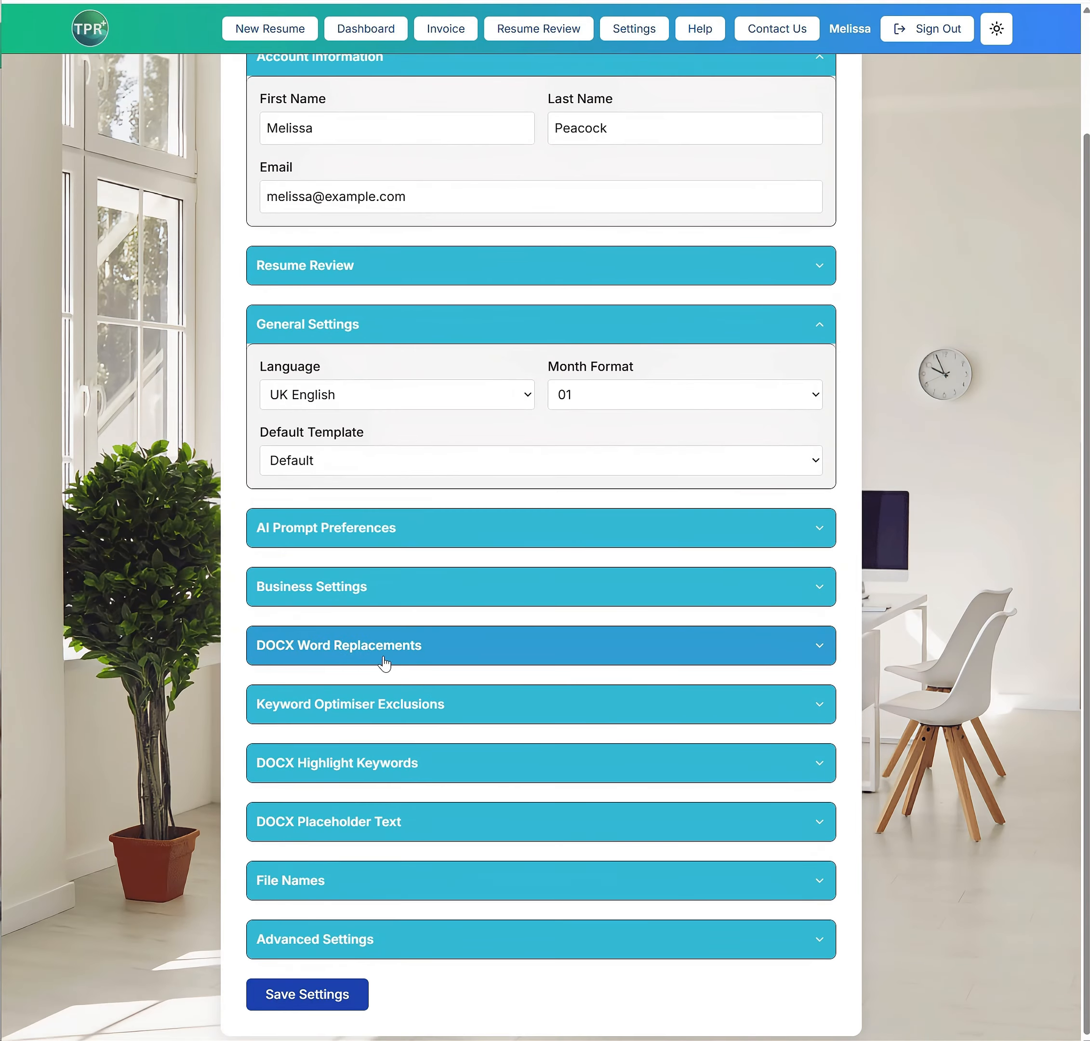
{"action": "left_click", "coordinate": [364, 652]}
{"action": "left_click", "coordinate": [314, 728]}
{"action": "type", "text": "□ ["}
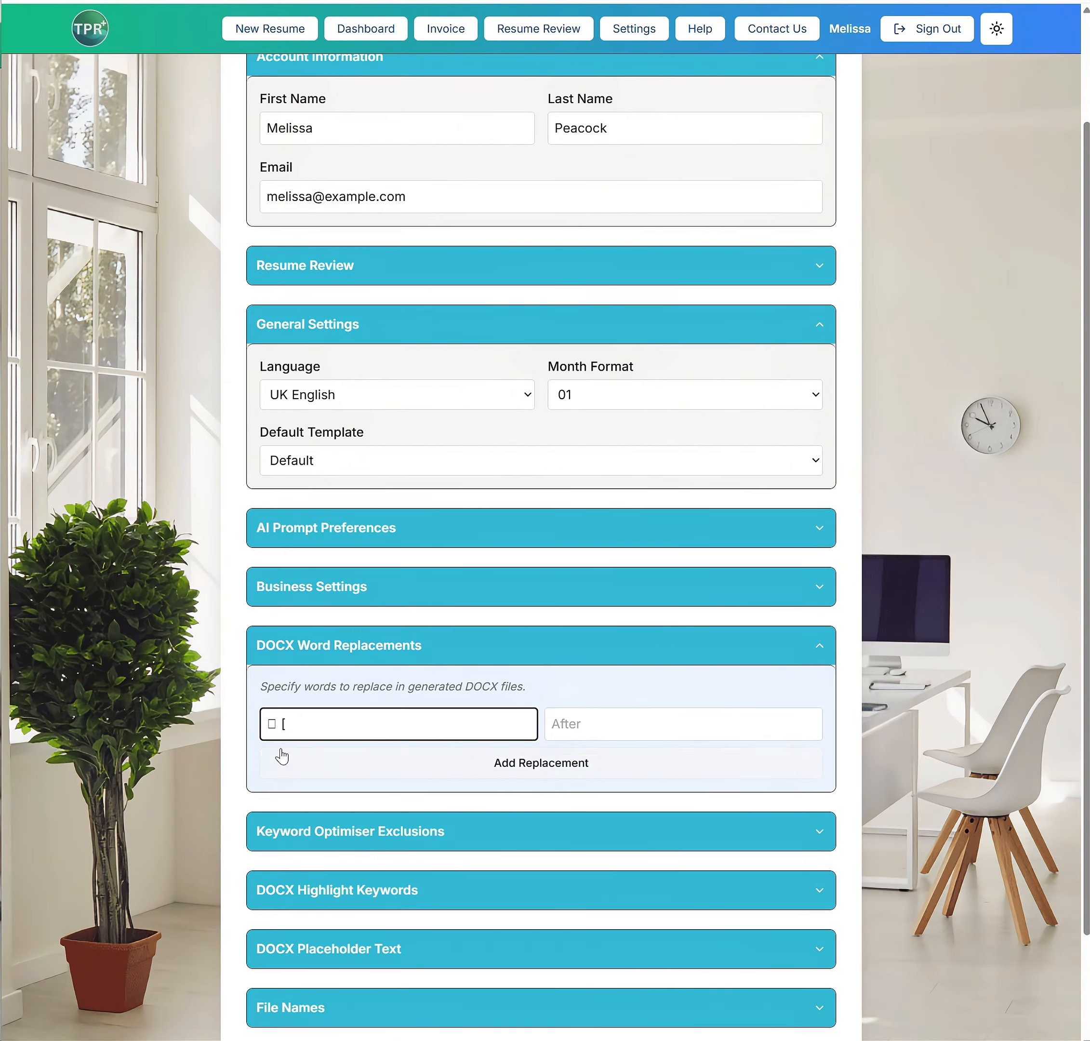
{"action": "left_click_drag", "start_coordinate": [282, 725], "coordinate": [218, 723]}
{"action": "left_click", "coordinate": [514, 765]}
{"action": "left_click", "coordinate": [311, 759]}
{"action": "type", "text": "]"}
Add two more DOCX word replacements with blank results, one for "<" and one for ">"
{"action": "left_click", "coordinate": [355, 812]}
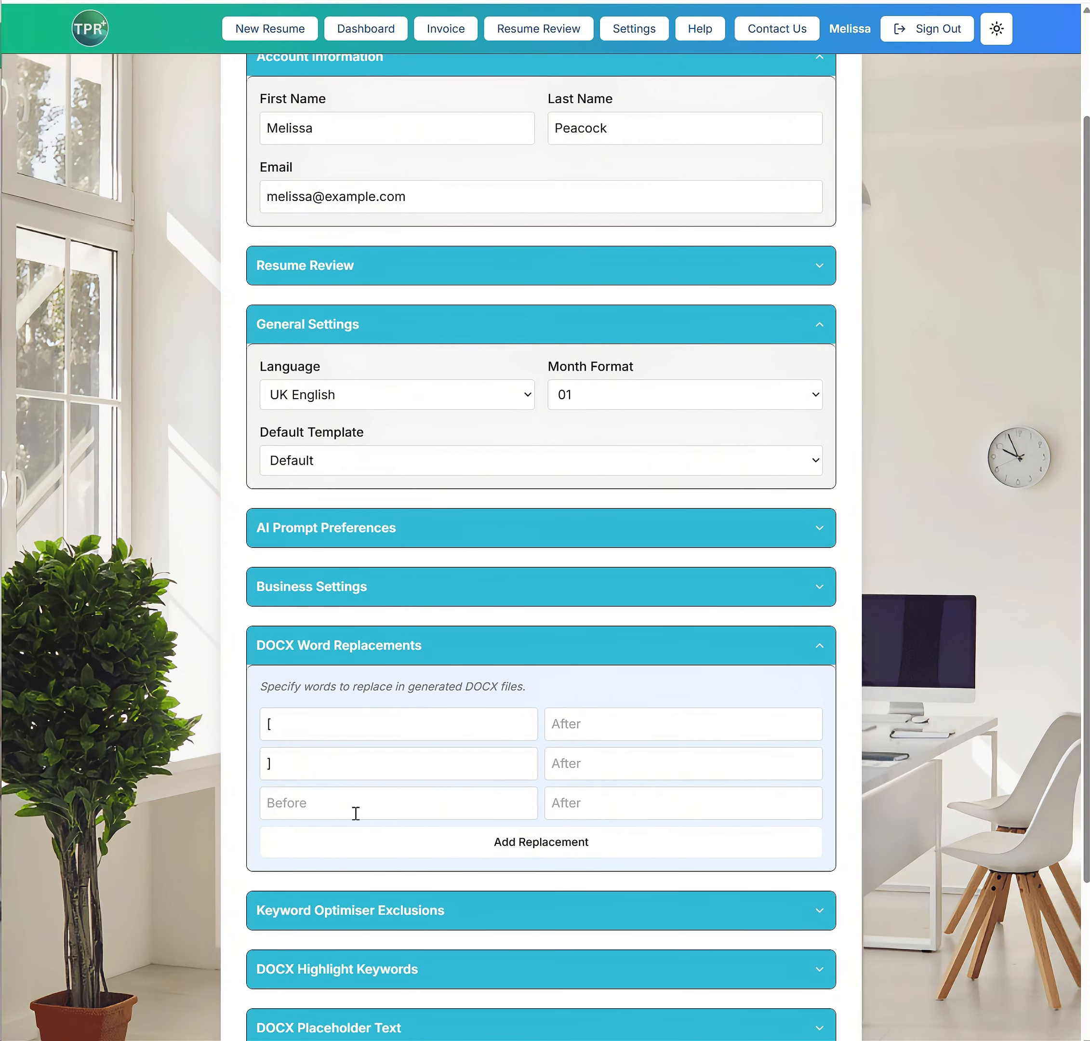
{"action": "left_click", "coordinate": [351, 808]}
{"action": "type", "text": "<"}
{"action": "left_click", "coordinate": [394, 842]}
{"action": "left_click", "coordinate": [272, 840]}
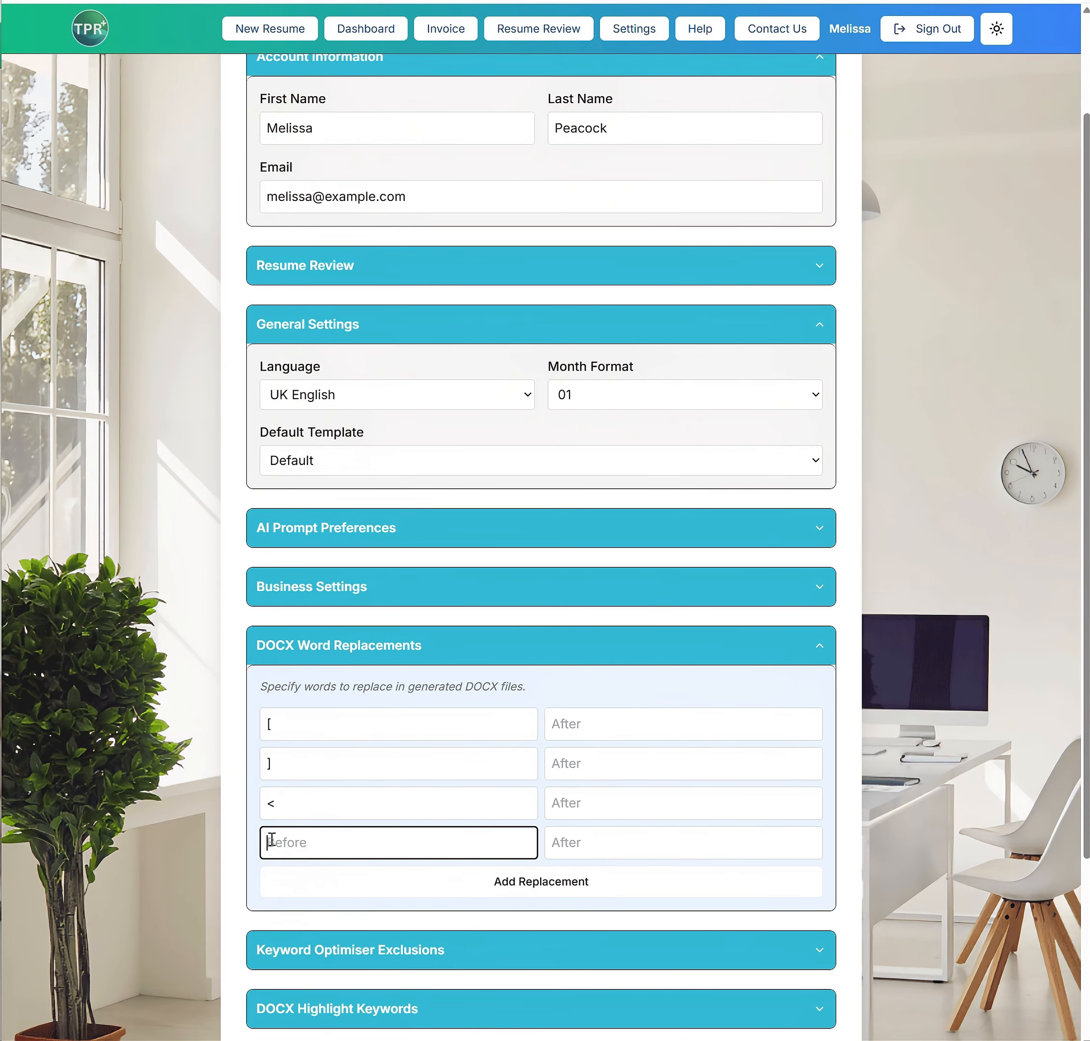
{"action": "type", "text": ">"}
Add "how many", "how long" and "what" as DOCX highlight keywords below "Example", and save the settings
{"action": "scroll", "coordinate": [363, 778], "scroll_direction": "down", "scroll_amount": 4}
{"action": "left_click", "coordinate": [361, 773]}
{"action": "left_click", "coordinate": [359, 876]}
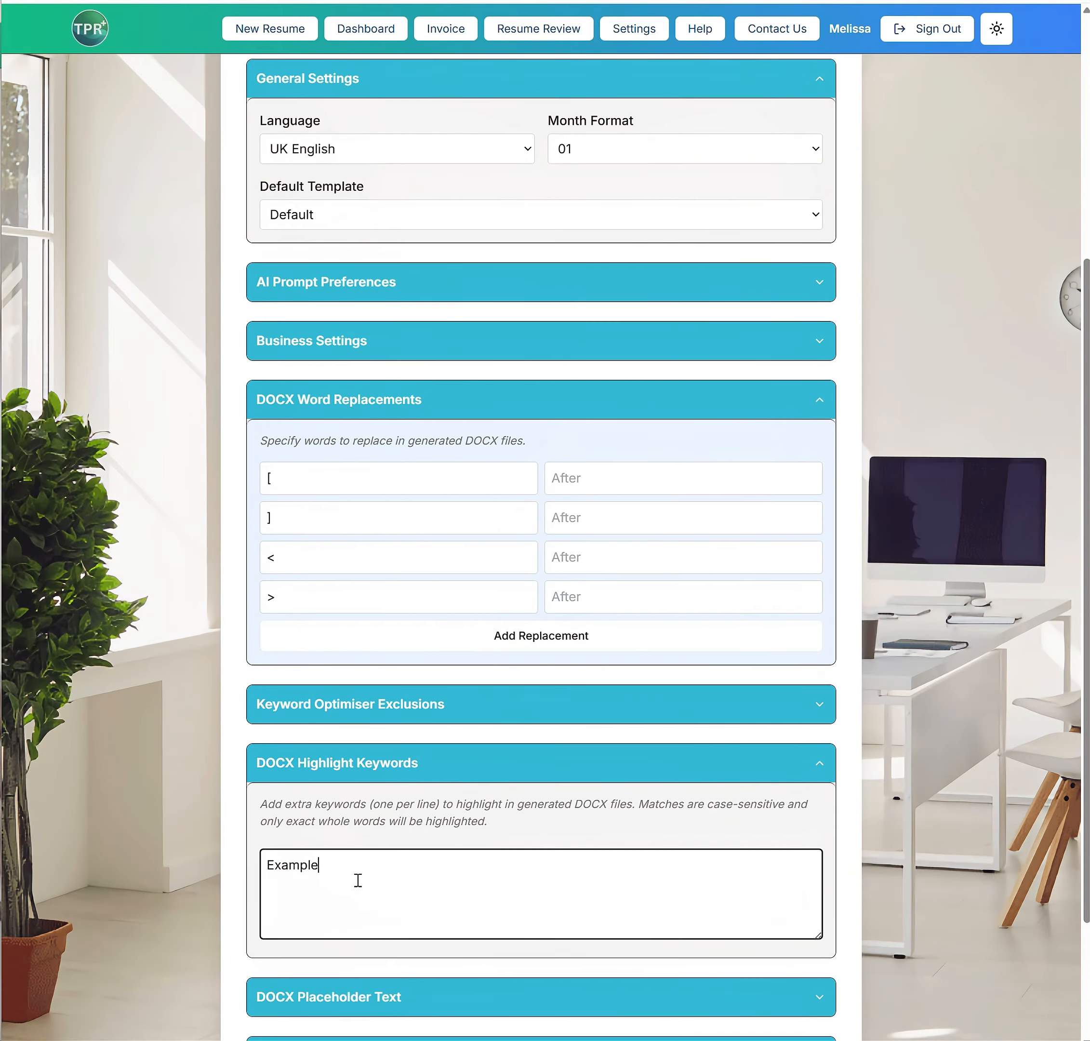
{"action": "key", "text": "Return"}
{"action": "type", "text": "Hhow many"}
{"action": "key", "text": "Return"}
{"action": "type", "text": "how long"}
{"action": "key", "text": "Return"}
{"action": "type", "text": "what"}
{"action": "scroll", "coordinate": [376, 967], "scroll_direction": "down", "scroll_amount": 3}
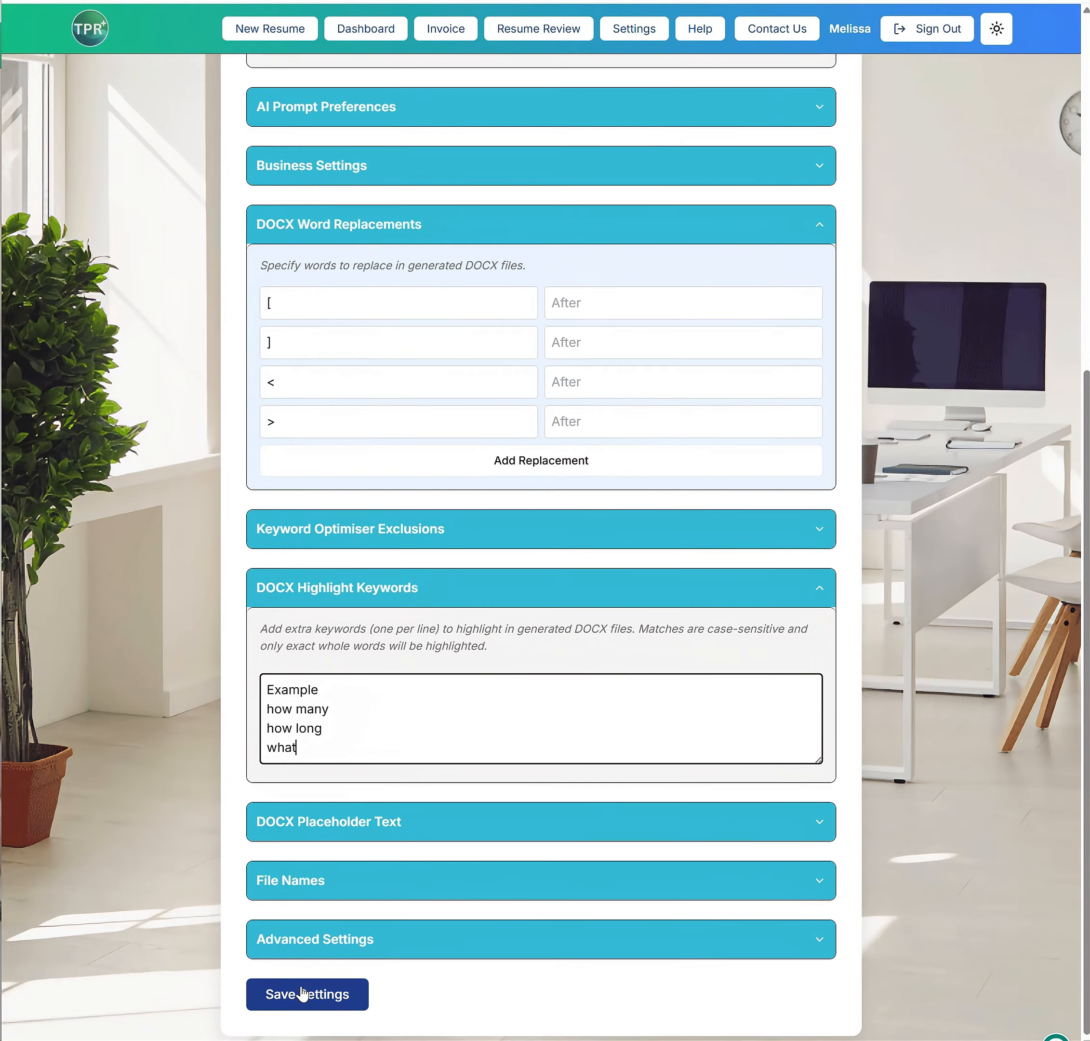
{"action": "left_click", "coordinate": [299, 994]}
Download the resume as a .docx file again and open it in Word at Professional Experience
{"action": "left_click", "coordinate": [584, 155]}
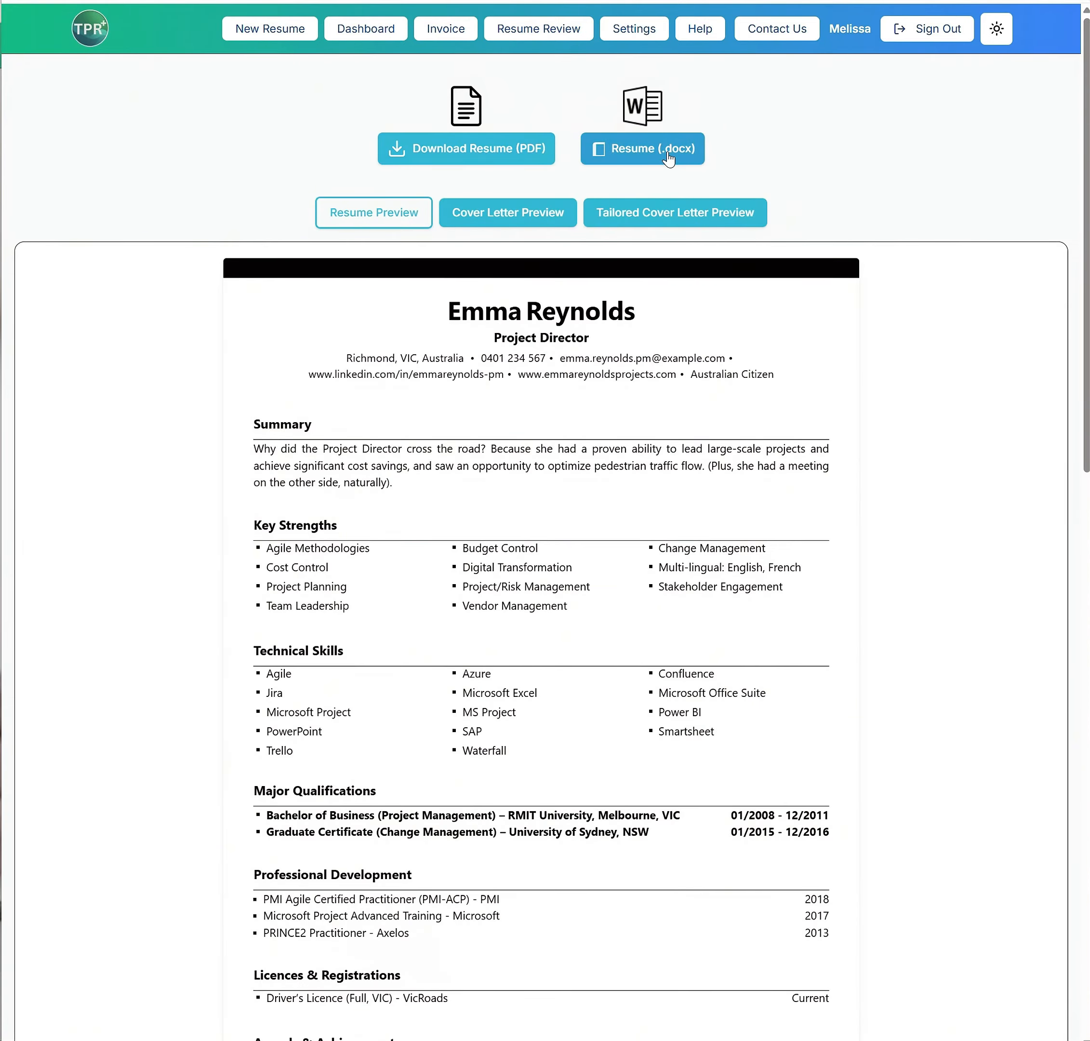
{"action": "scroll", "coordinate": [477, 523], "scroll_direction": "down", "scroll_amount": 5}
{"action": "scroll", "coordinate": [477, 524], "scroll_direction": "down", "scroll_amount": 2}
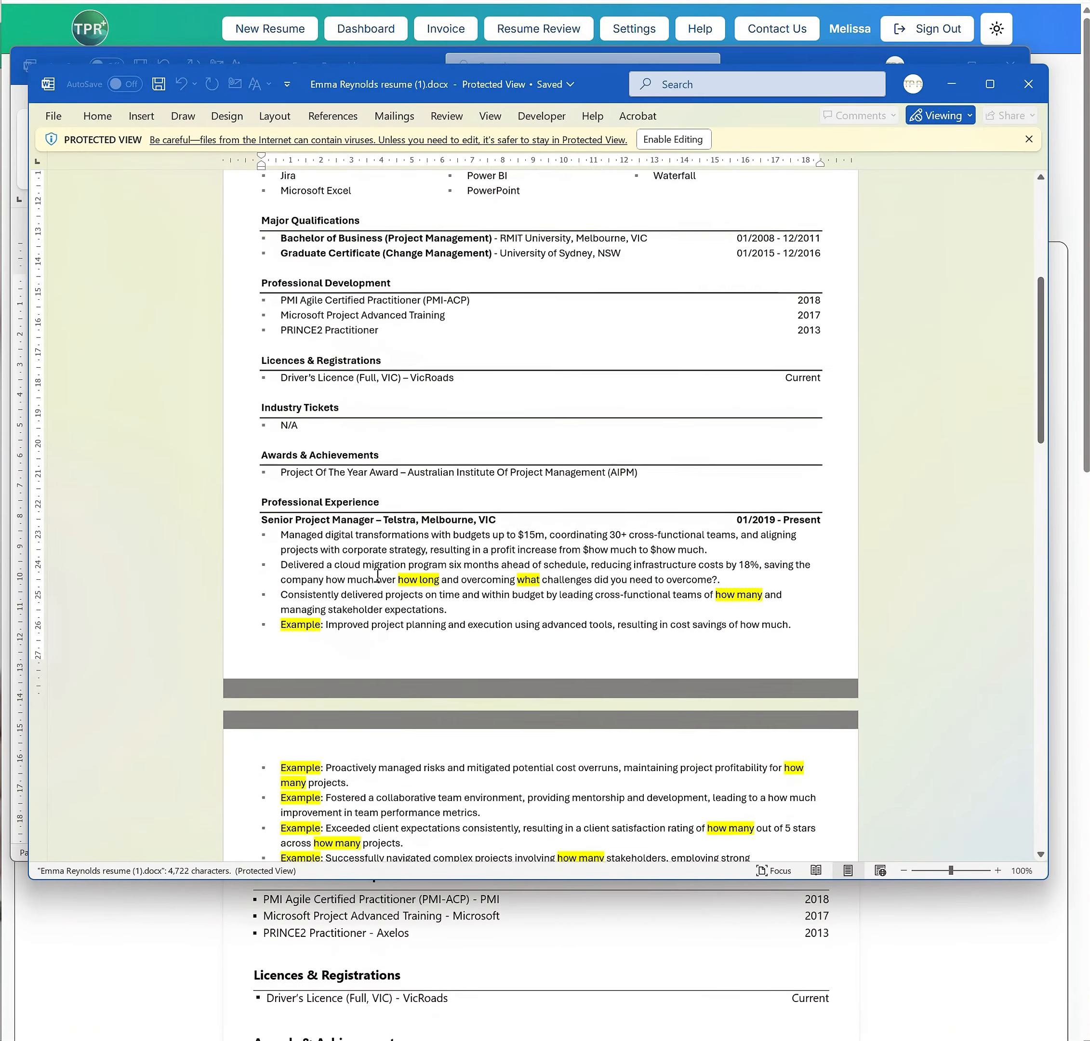
Examine the highlighted "how long", "what", "how many" and "Example" keywords in the resume's Telstra and EnergyAustralia bullets
{"action": "left_click_drag", "start_coordinate": [412, 579], "coordinate": [443, 579]}
{"action": "left_click", "coordinate": [422, 579]}
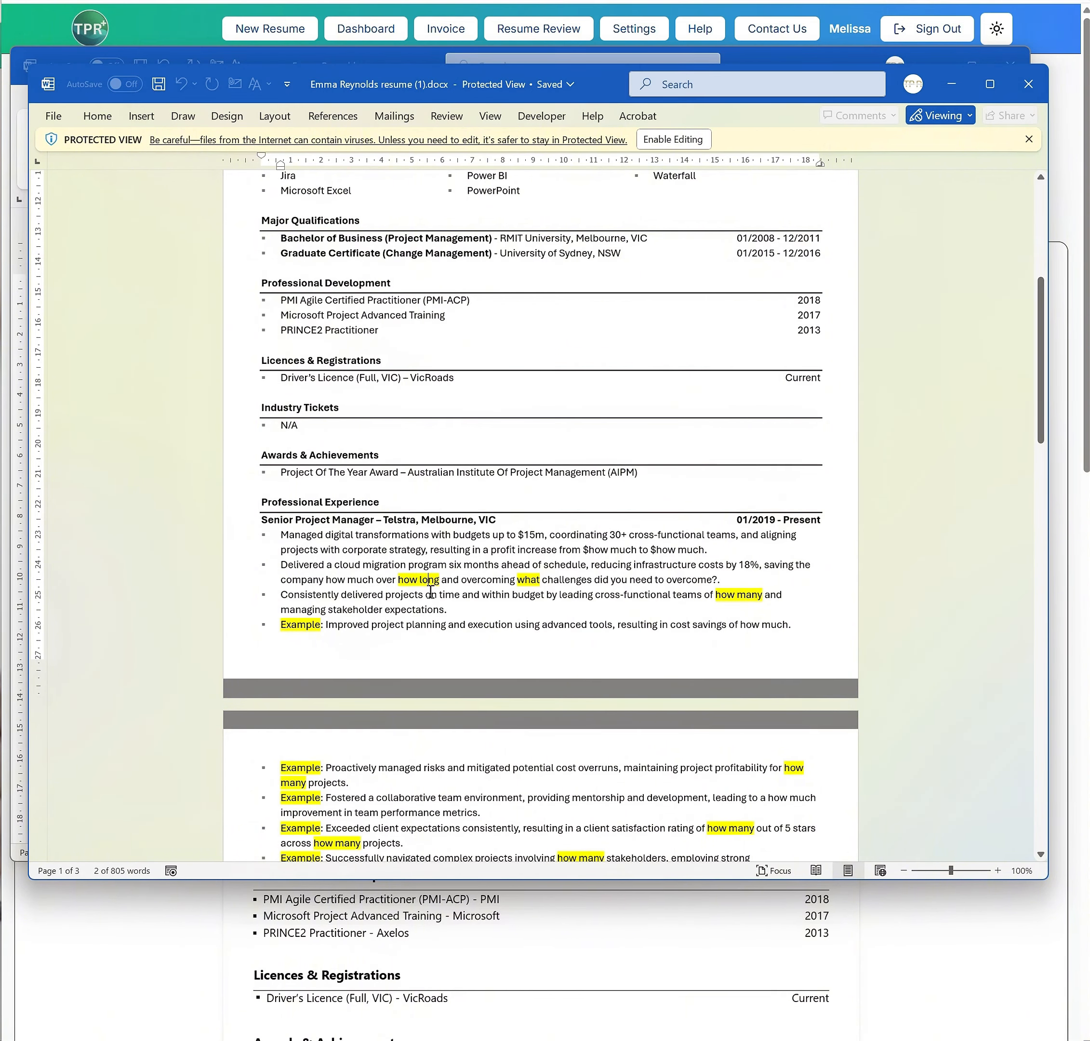
{"action": "scroll", "coordinate": [498, 667], "scroll_direction": "down", "scroll_amount": 3}
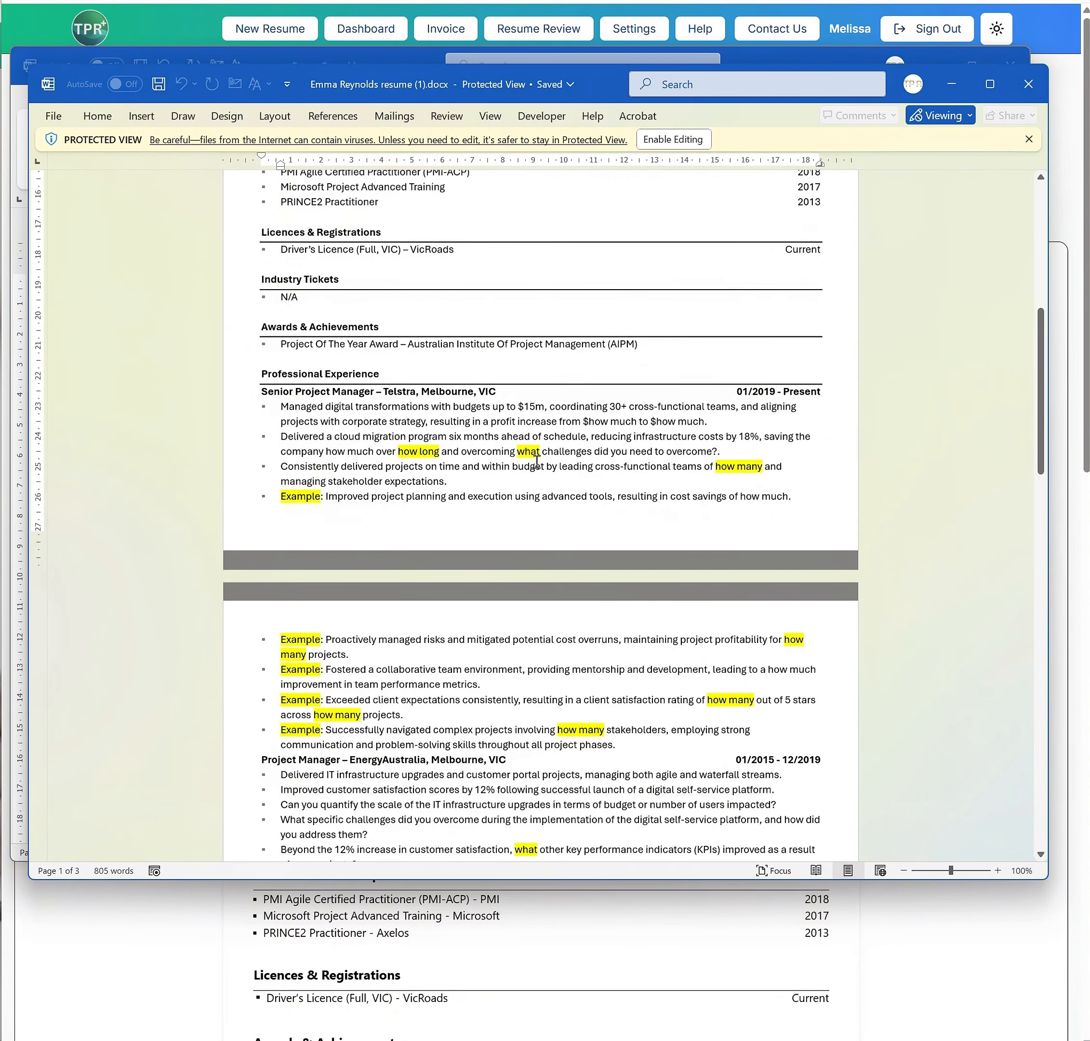
{"action": "left_click_drag", "start_coordinate": [574, 448], "coordinate": [717, 451]}
{"action": "scroll", "coordinate": [498, 527], "scroll_direction": "down", "scroll_amount": 4}
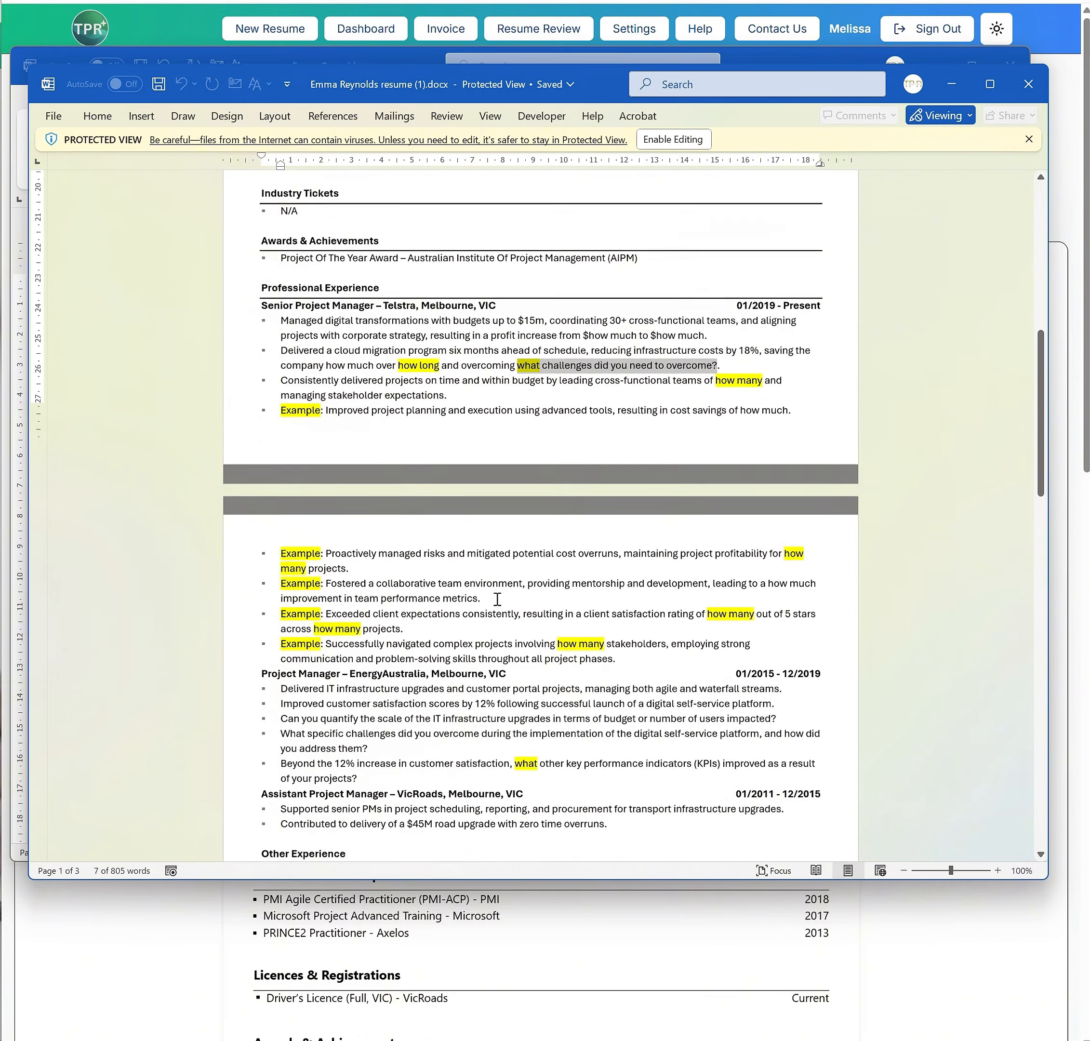
{"action": "scroll", "coordinate": [420, 616], "scroll_direction": "down", "scroll_amount": 1}
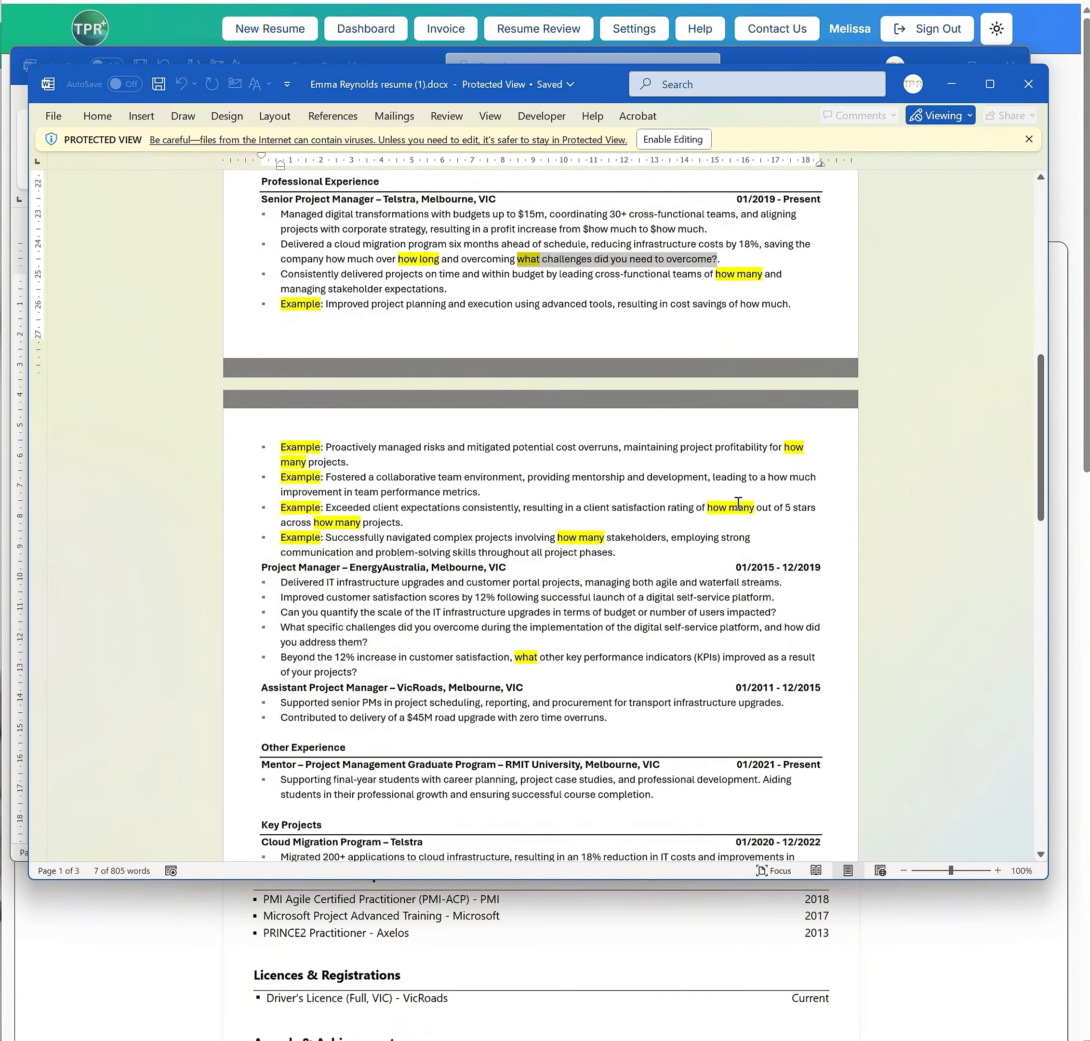
{"action": "scroll", "coordinate": [737, 503], "scroll_direction": "up", "scroll_amount": 15}
Close both Word resumes without saving the changes to the edited one
{"action": "left_click", "coordinate": [1028, 84]}
{"action": "left_click", "coordinate": [1010, 66]}
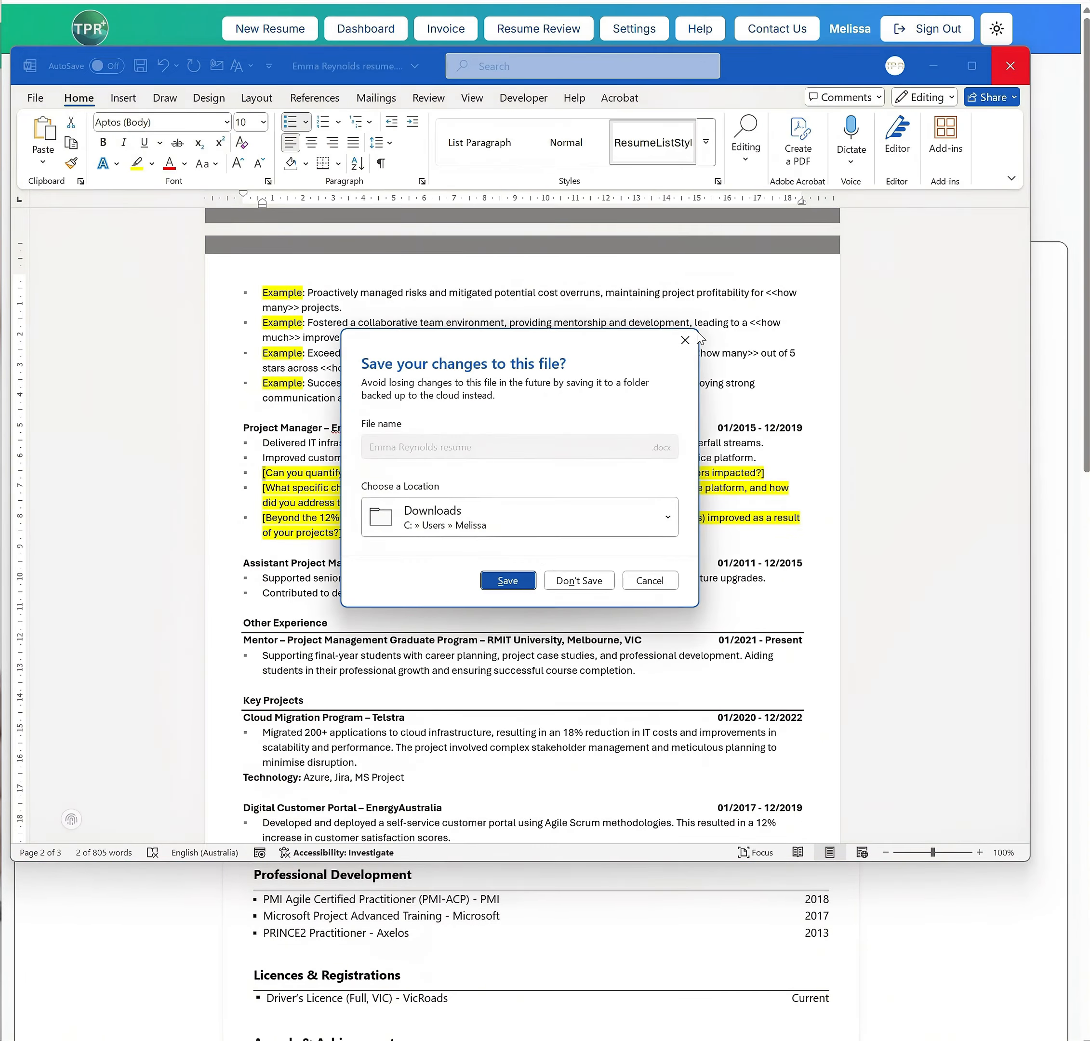
{"action": "left_click", "coordinate": [578, 581]}
Download the generic cover letter as a .docx file, view it in Word, and close it
{"action": "left_click", "coordinate": [522, 216]}
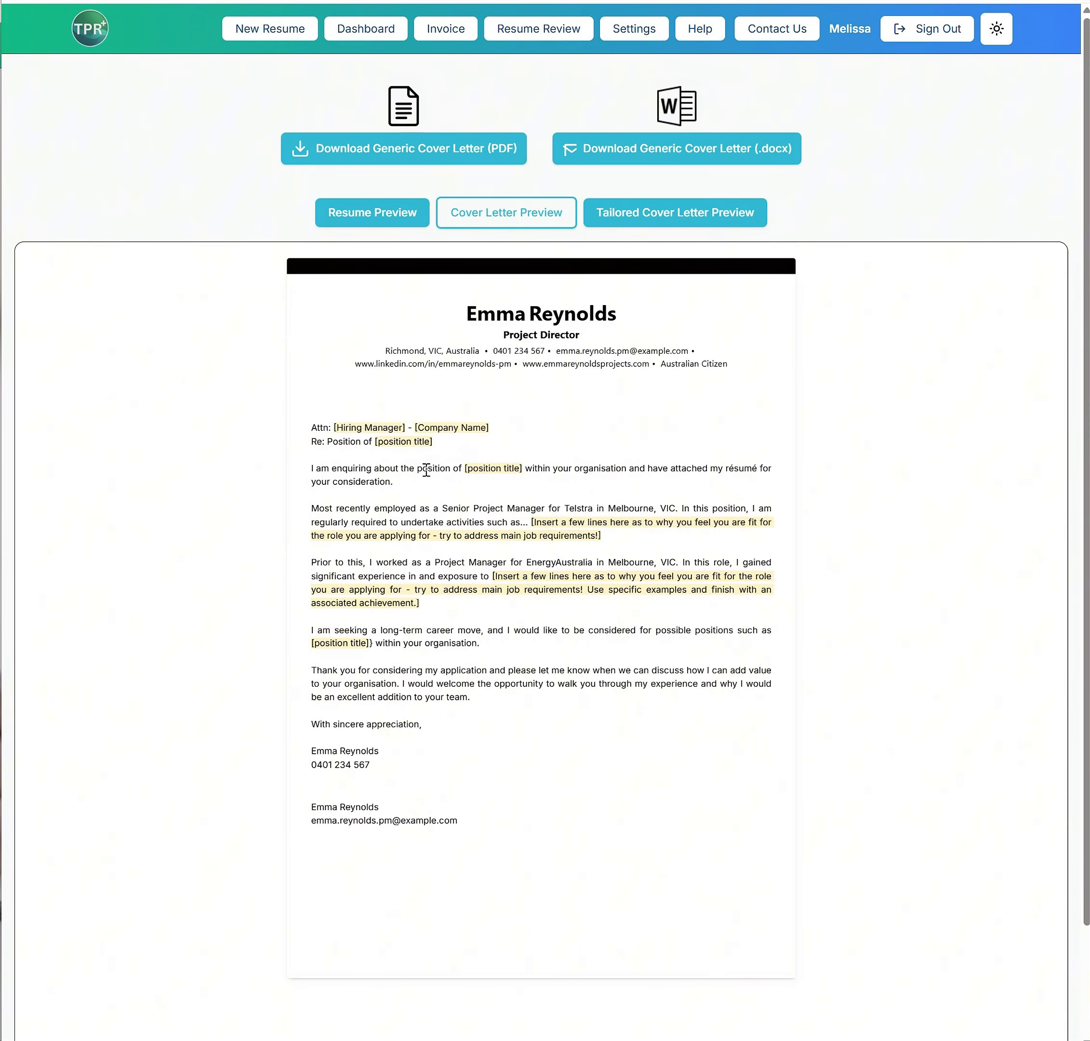
{"action": "left_click", "coordinate": [670, 156]}
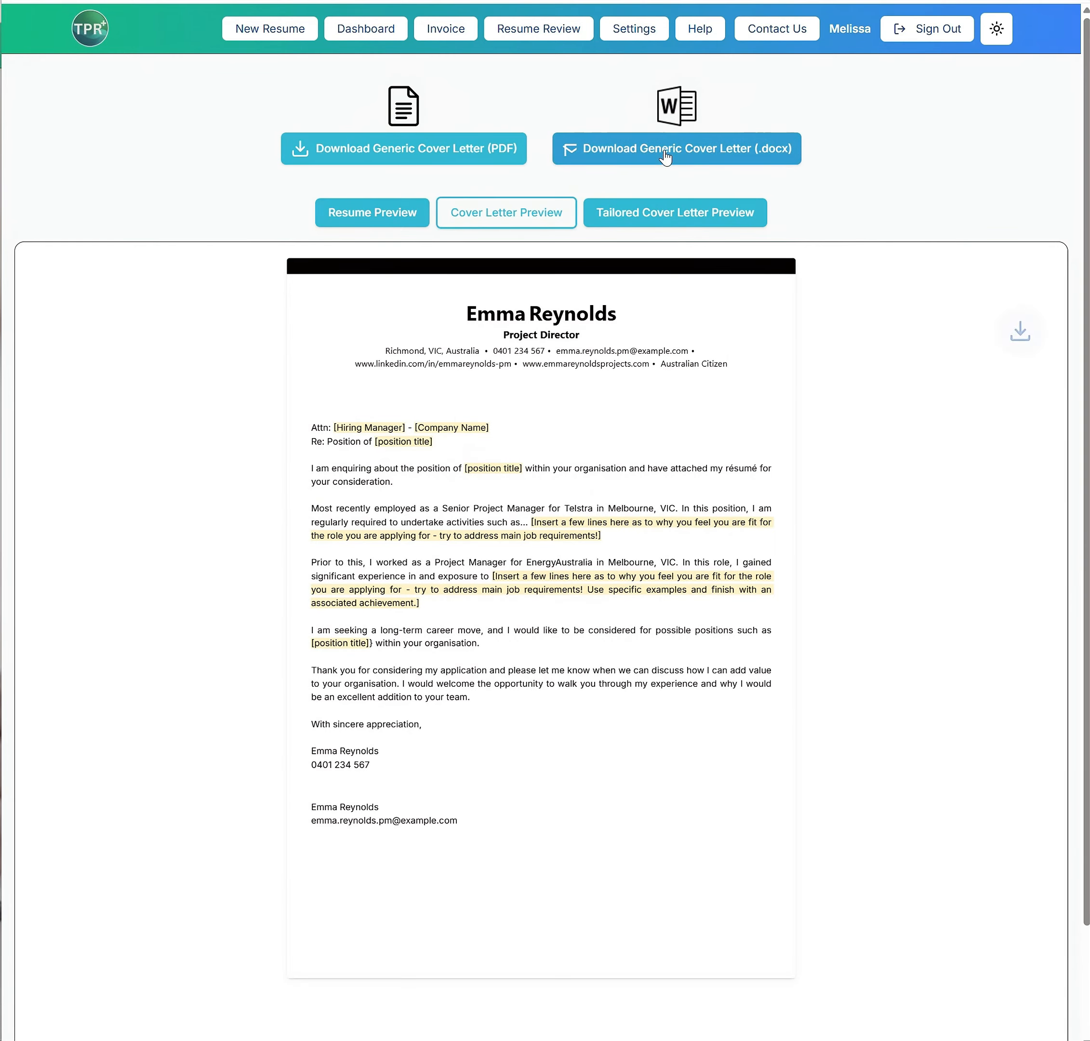
{"action": "left_click", "coordinate": [870, 44]}
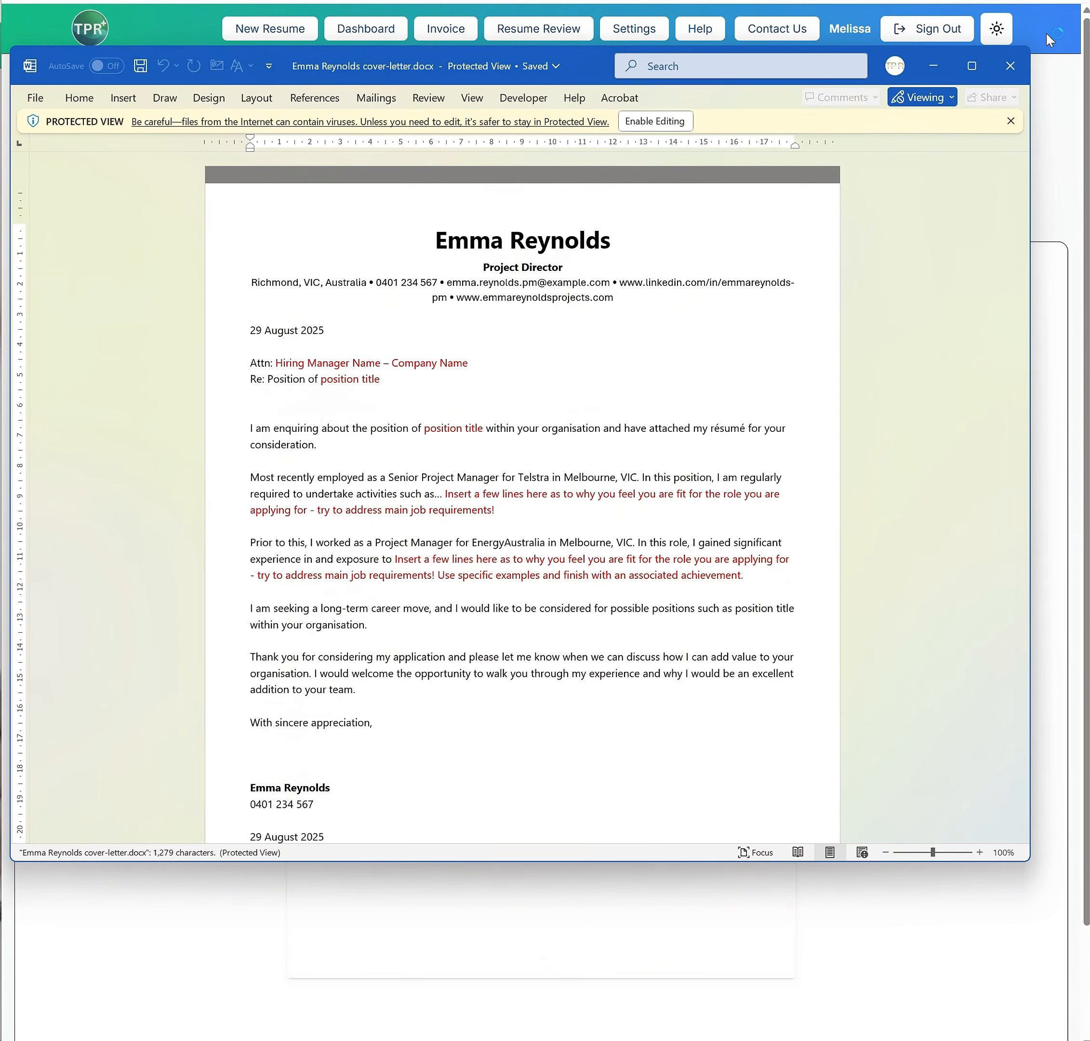
{"action": "left_click", "coordinate": [1008, 73]}
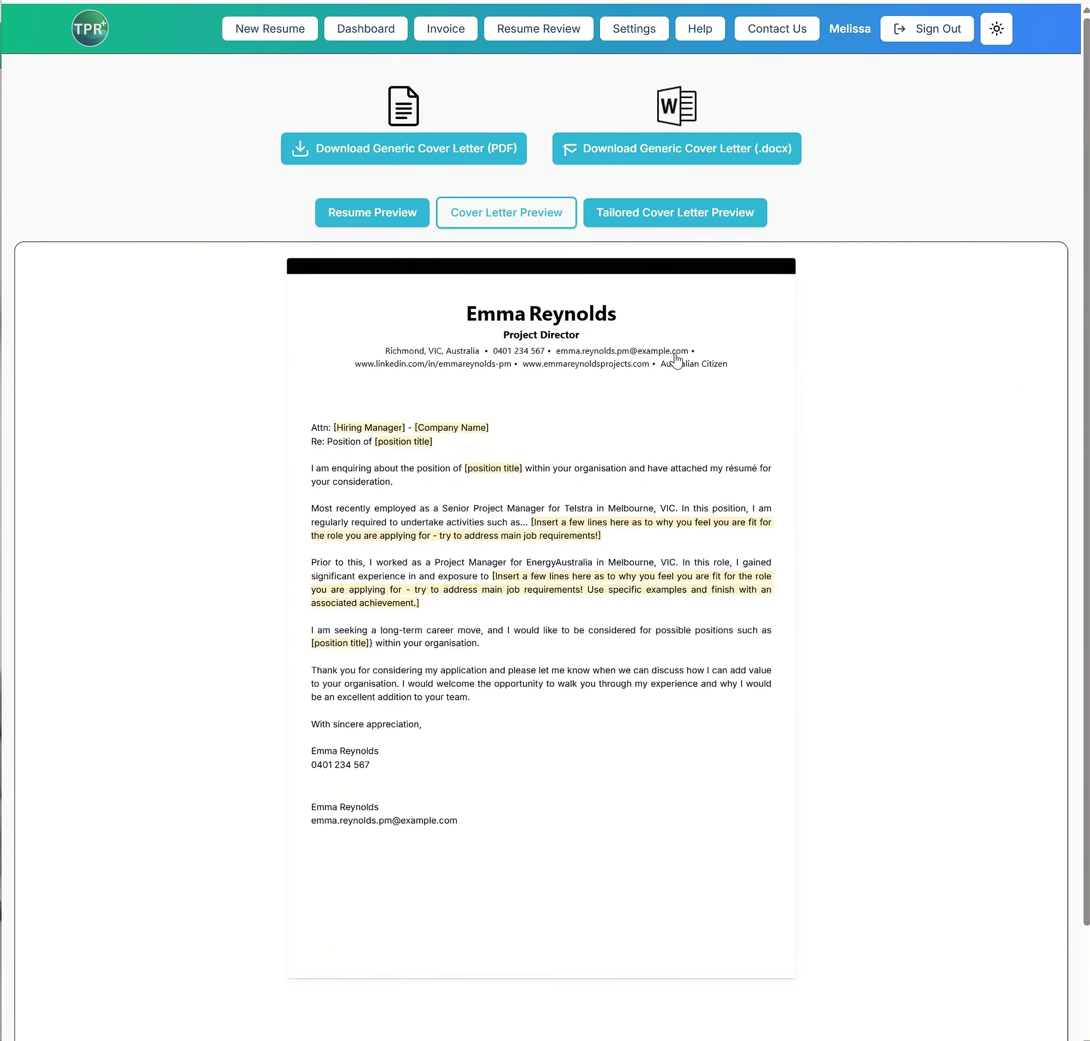
Open the tailored cover letter preview and set the cover letter date to 04/09/2025
{"action": "left_click", "coordinate": [674, 222]}
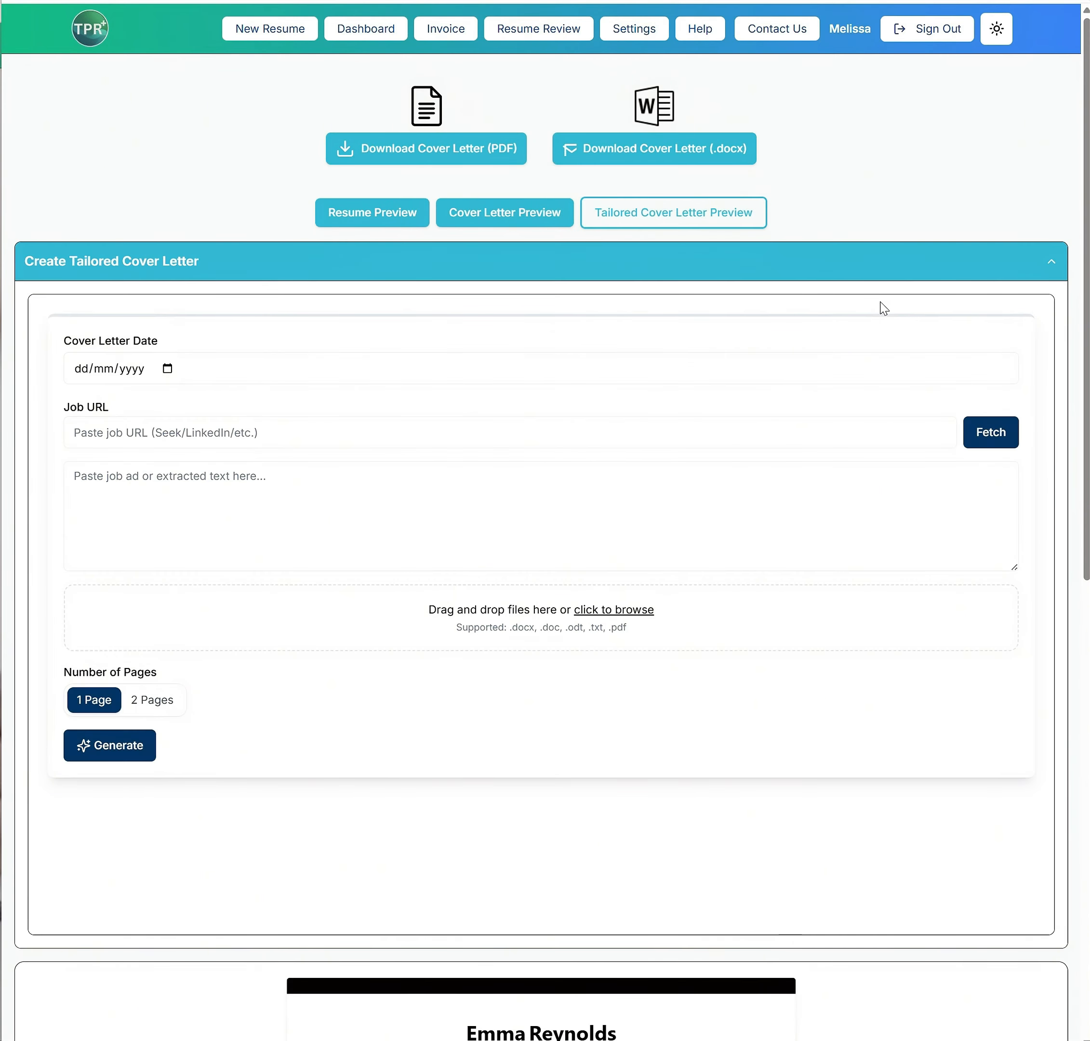
{"action": "left_click", "coordinate": [166, 369]}
{"action": "left_click", "coordinate": [209, 586]}
Enter "Project manager" as the job ad text and generate a 1-page tailored cover letter
{"action": "left_click", "coordinate": [101, 433]}
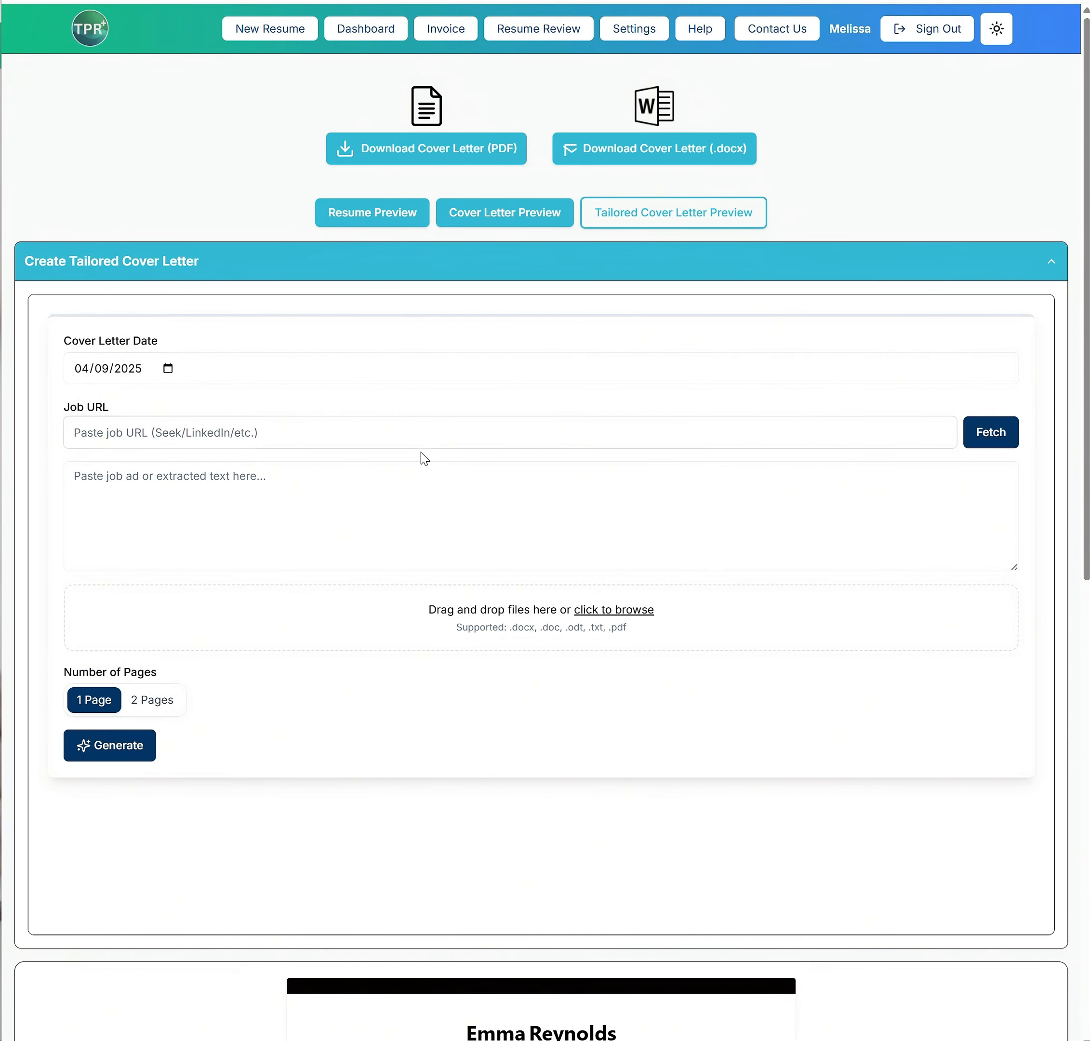
{"action": "left_click", "coordinate": [308, 467]}
{"action": "type", "text": "P"}
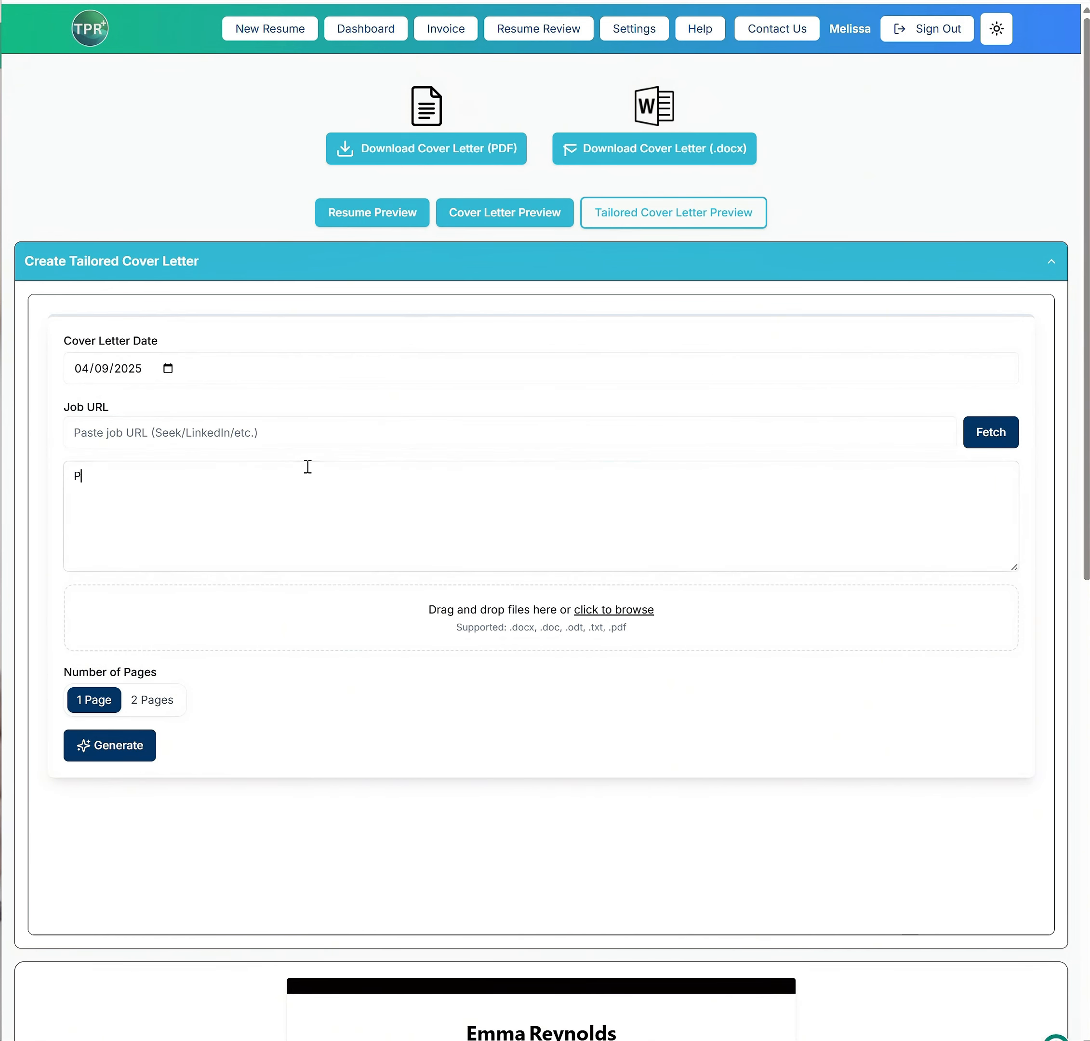
{"action": "type", "text": "roject manager"}
{"action": "left_click", "coordinate": [108, 739]}
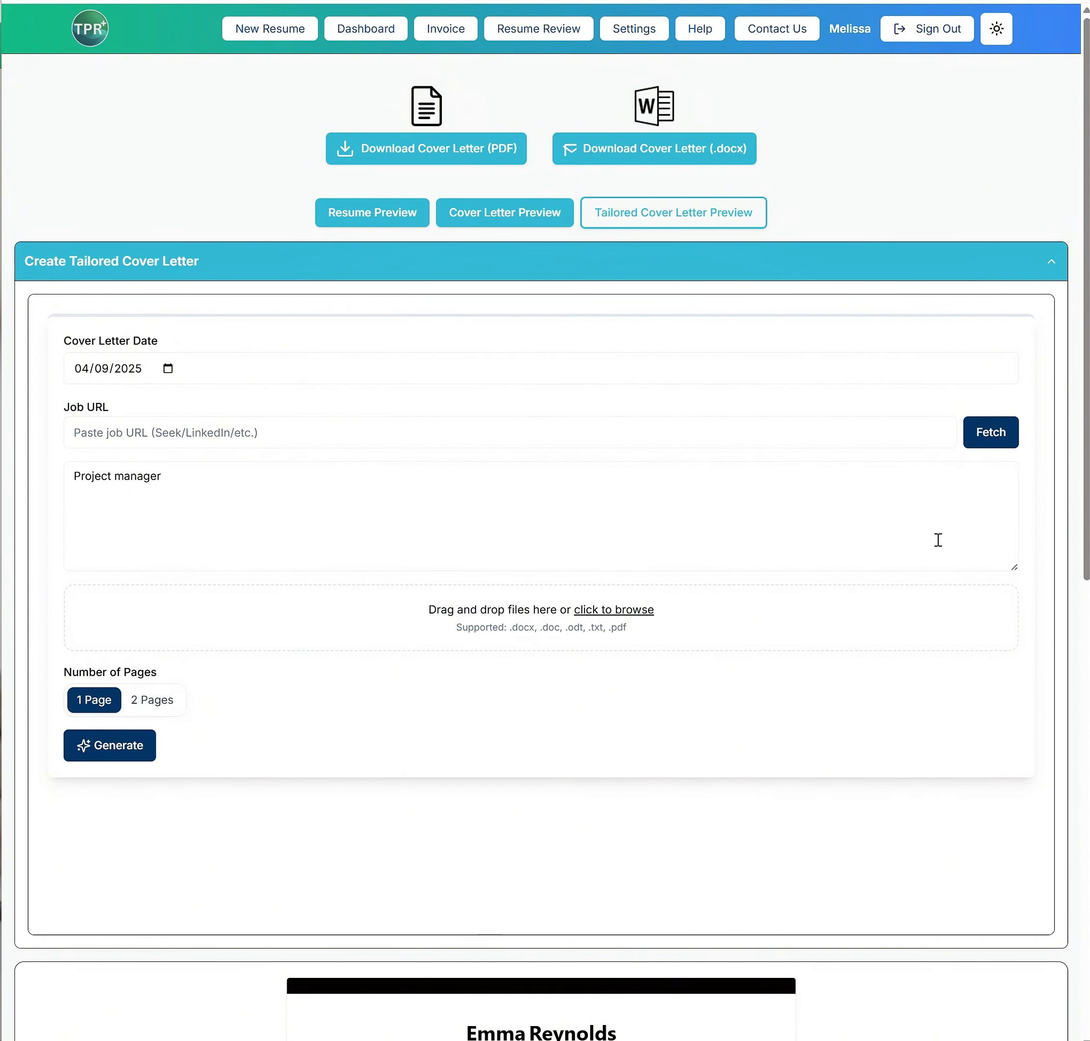
Reopen the tailored cover letter form, regenerate the letter as 2 pages, and review its selection criteria responses
{"action": "scroll", "coordinate": [630, 475], "scroll_direction": "up", "scroll_amount": 2}
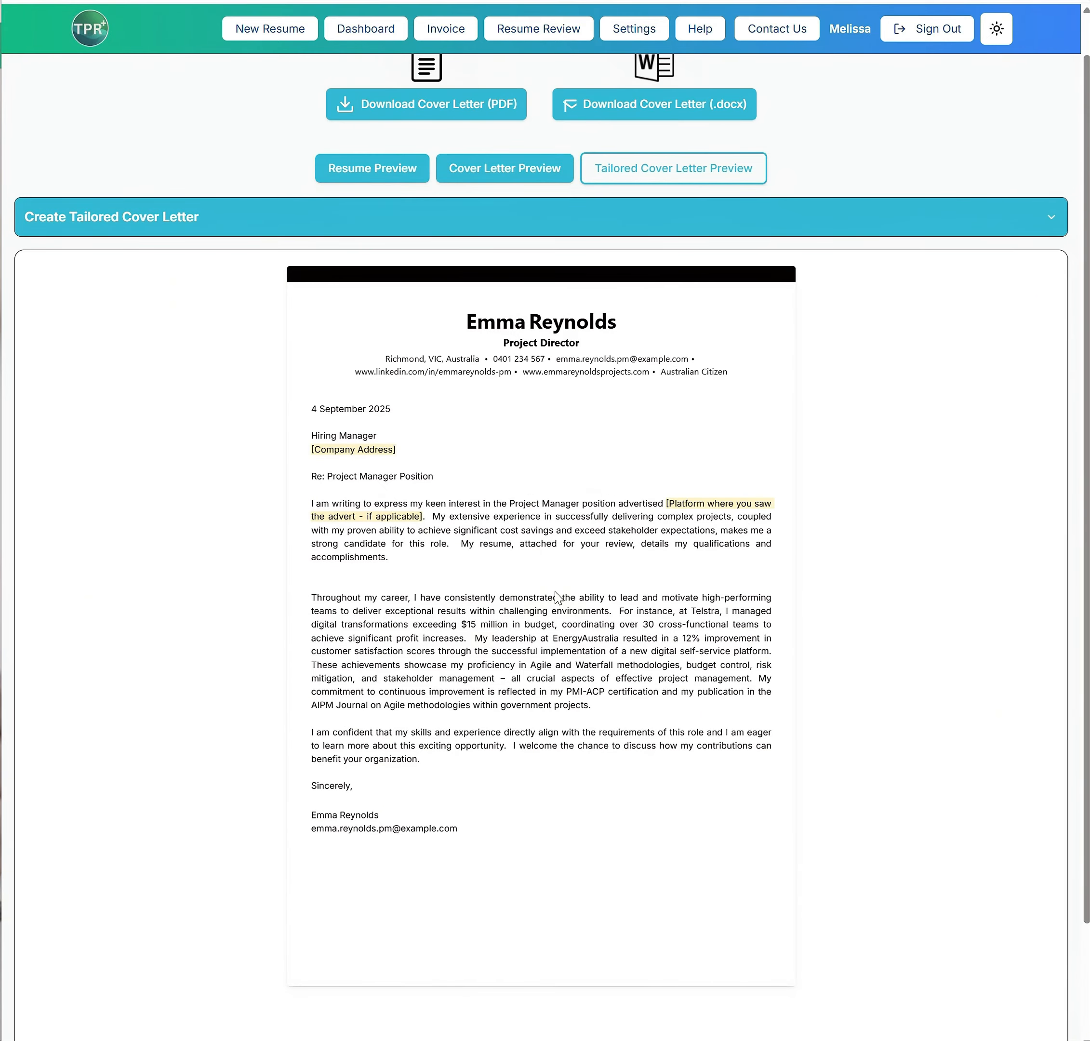
{"action": "scroll", "coordinate": [560, 502], "scroll_direction": "up", "scroll_amount": 1}
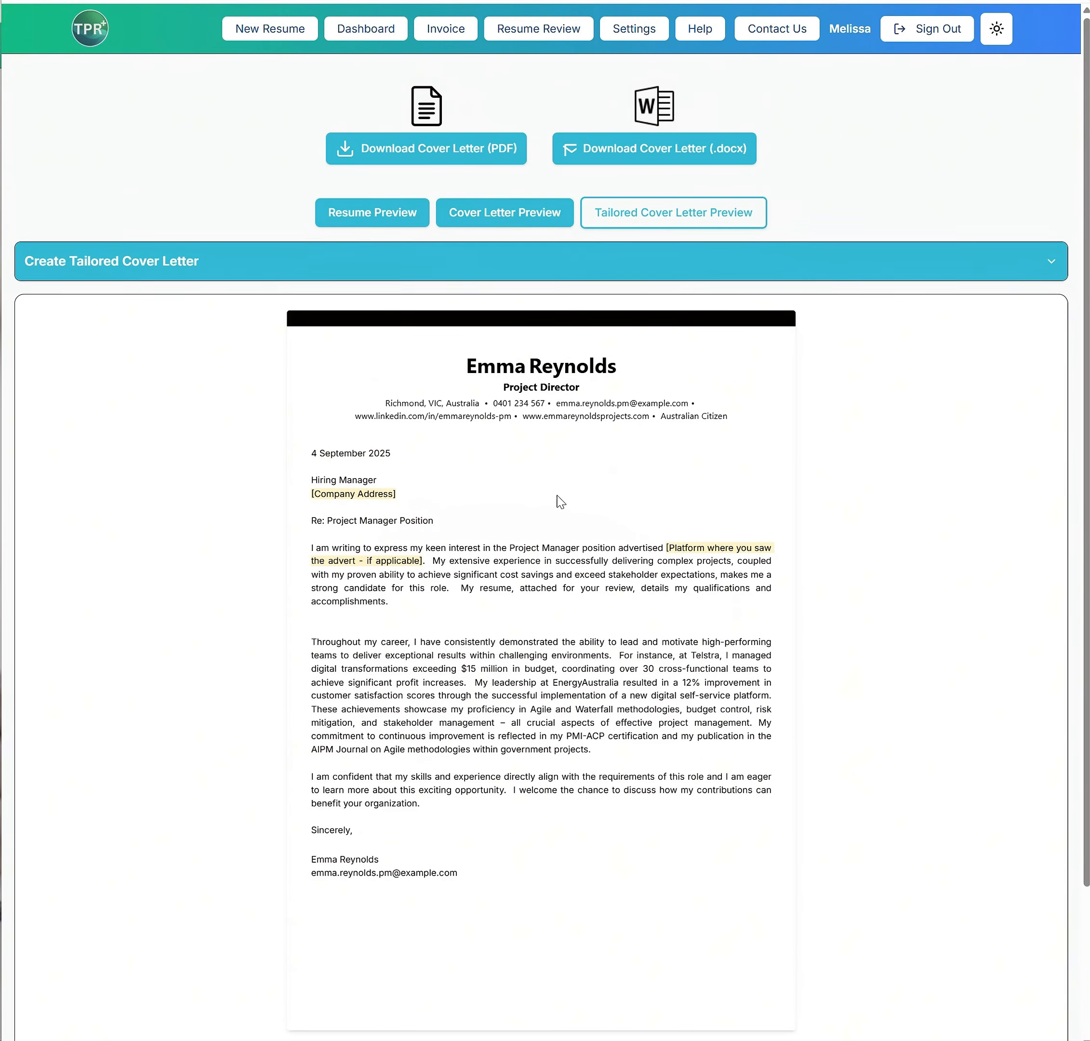
{"action": "left_click", "coordinate": [946, 265]}
{"action": "left_click", "coordinate": [154, 701]}
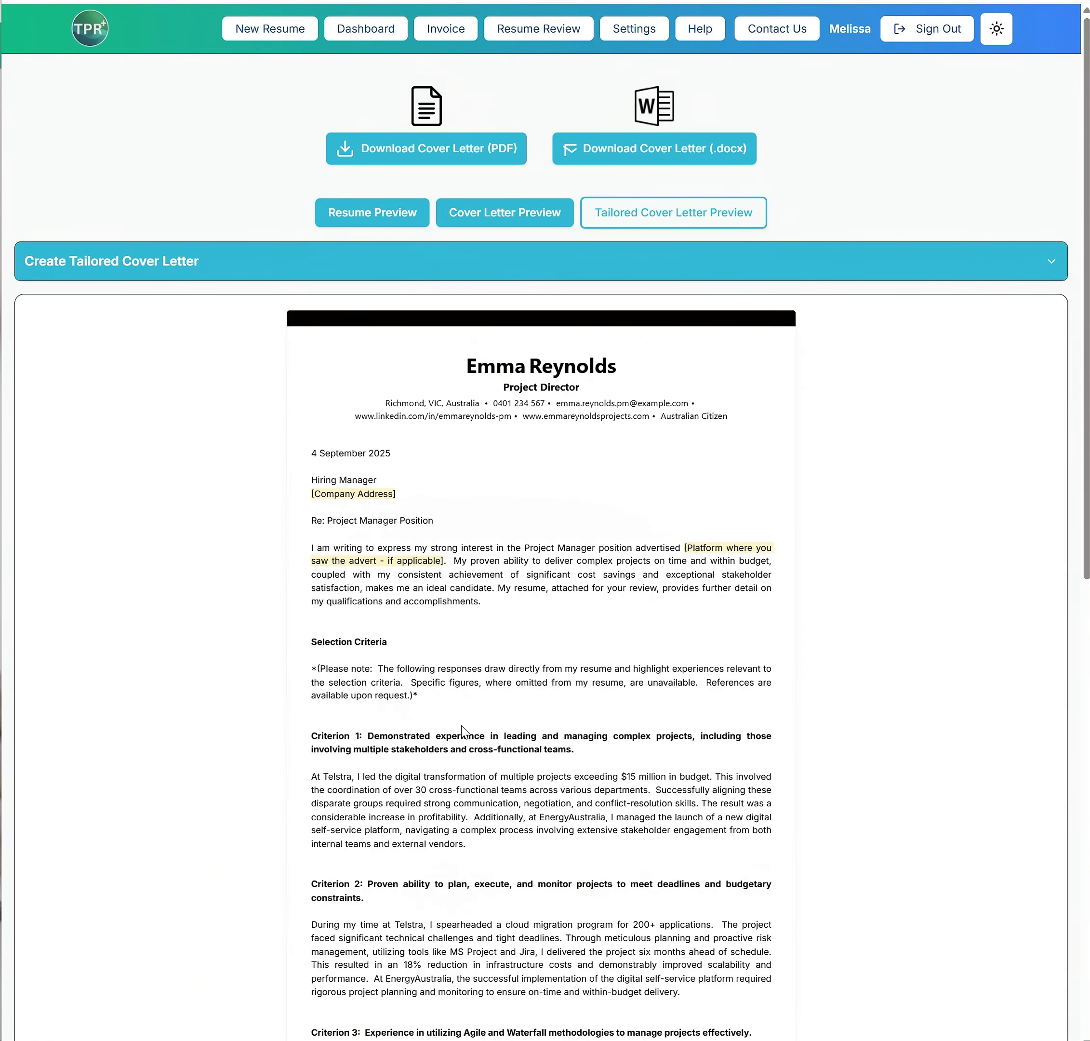
{"action": "scroll", "coordinate": [499, 724], "scroll_direction": "down", "scroll_amount": 6}
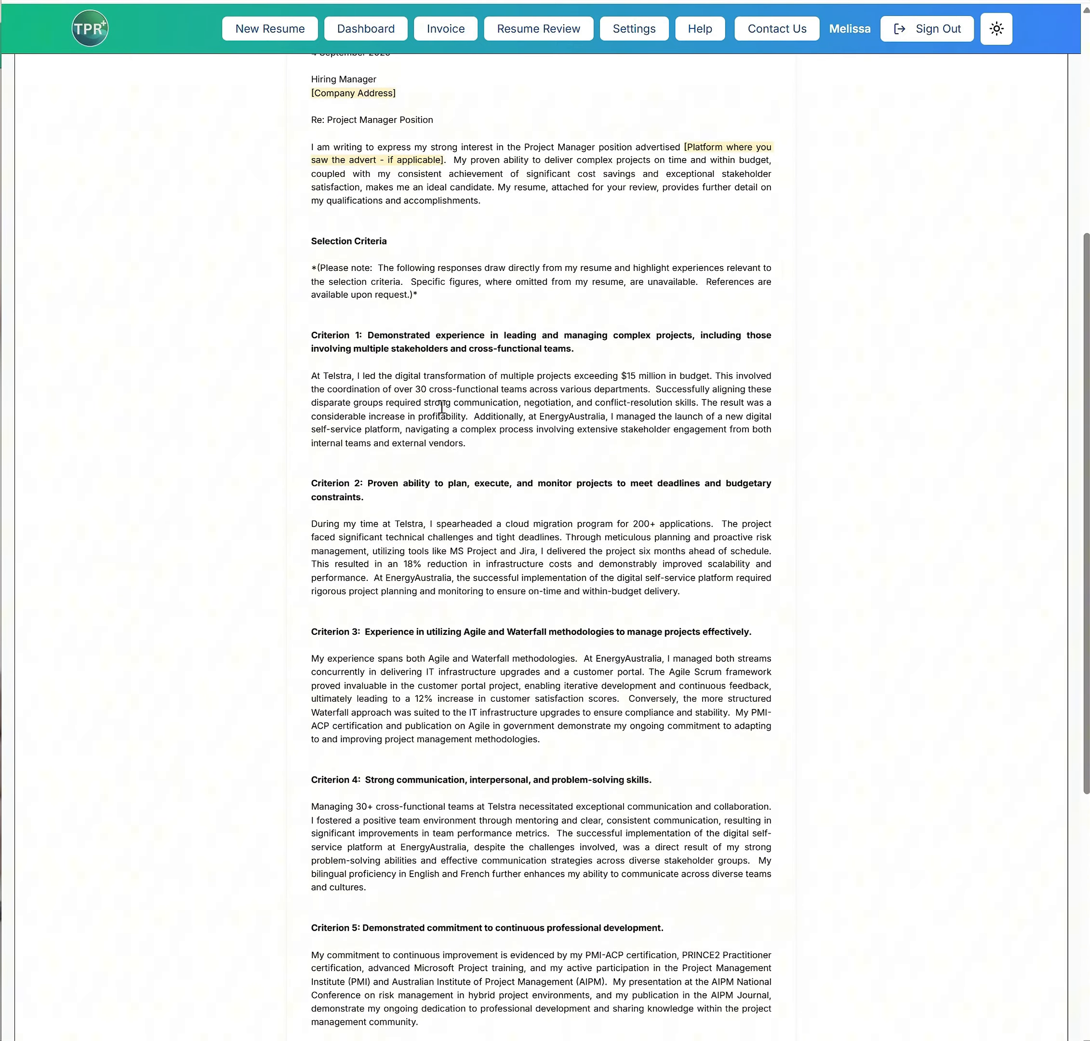
{"action": "scroll", "coordinate": [462, 666], "scroll_direction": "down", "scroll_amount": 4}
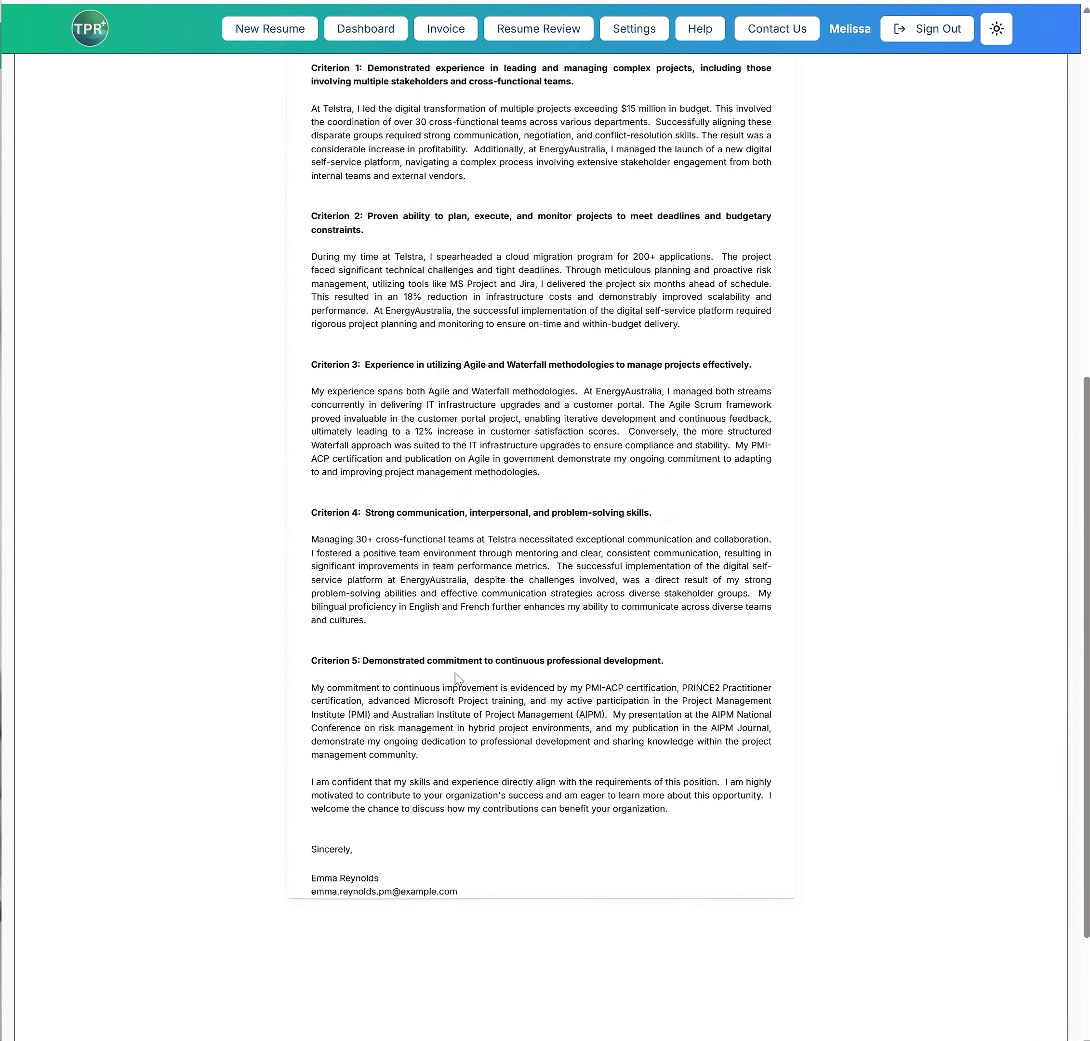
Download the tailored cover letter as a .docx file, open it in Word, and close it
{"action": "scroll", "coordinate": [456, 676], "scroll_direction": "up", "scroll_amount": 10}
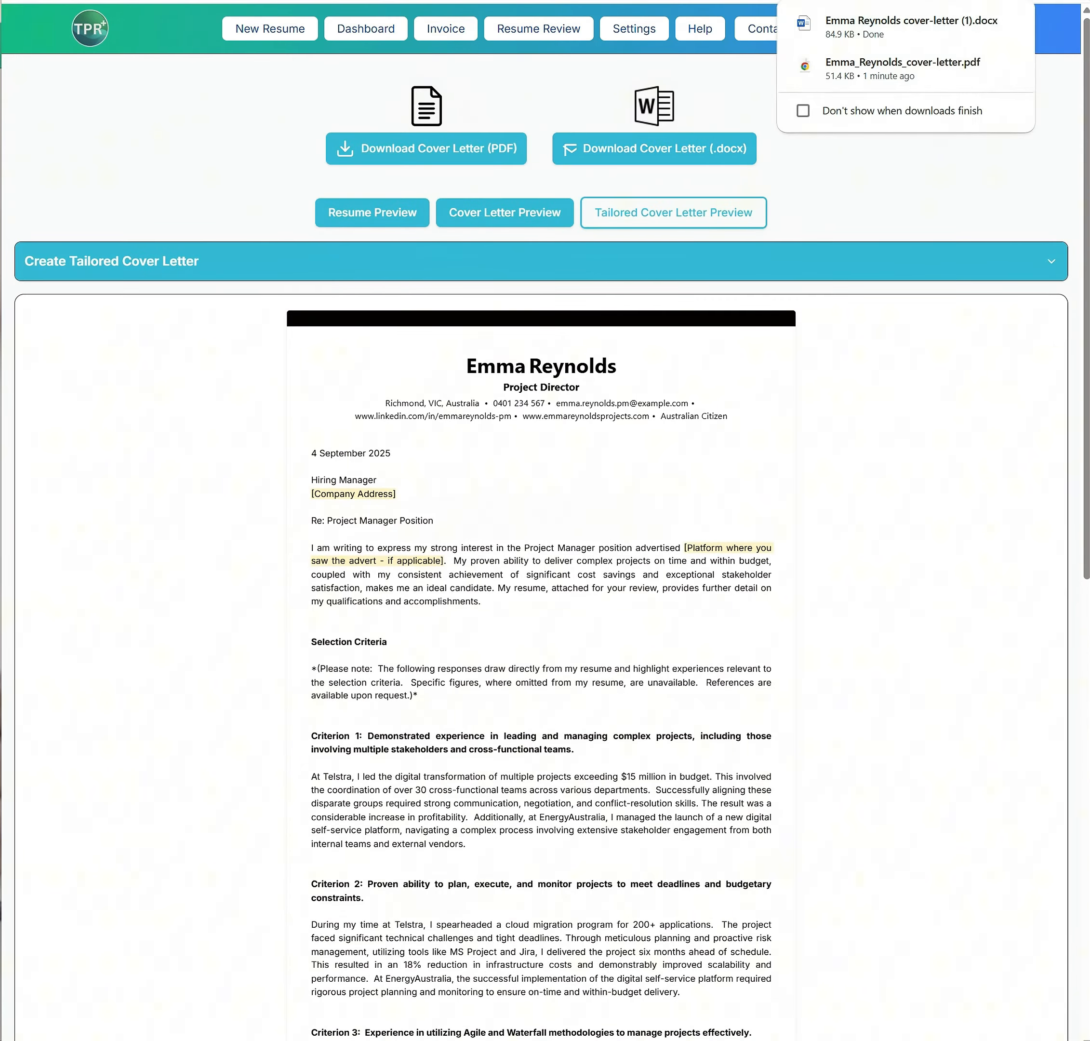
{"action": "left_click", "coordinate": [896, 38]}
{"action": "left_click", "coordinate": [1008, 66]}
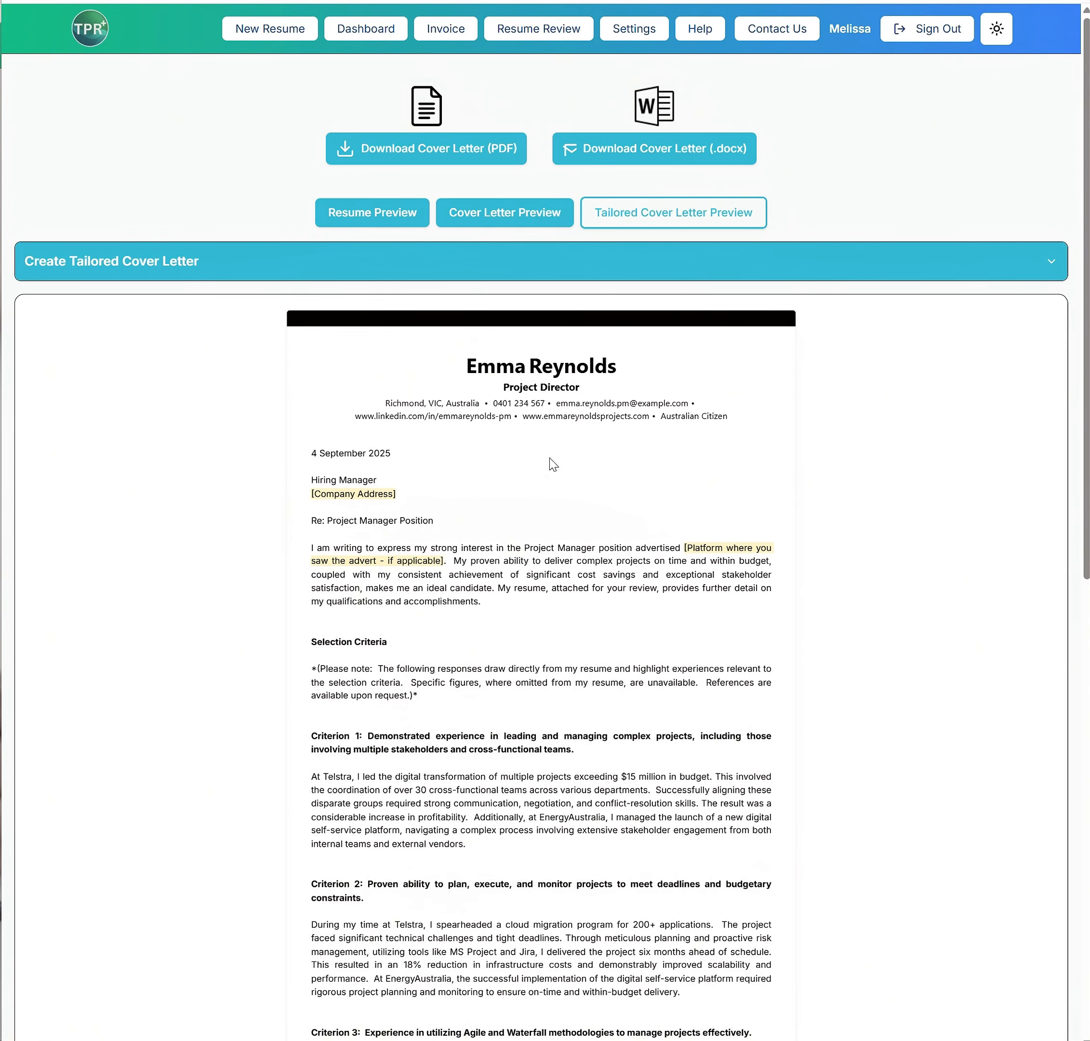
Return to the dashboard and open the most recent resume for editing
{"action": "left_click", "coordinate": [391, 32]}
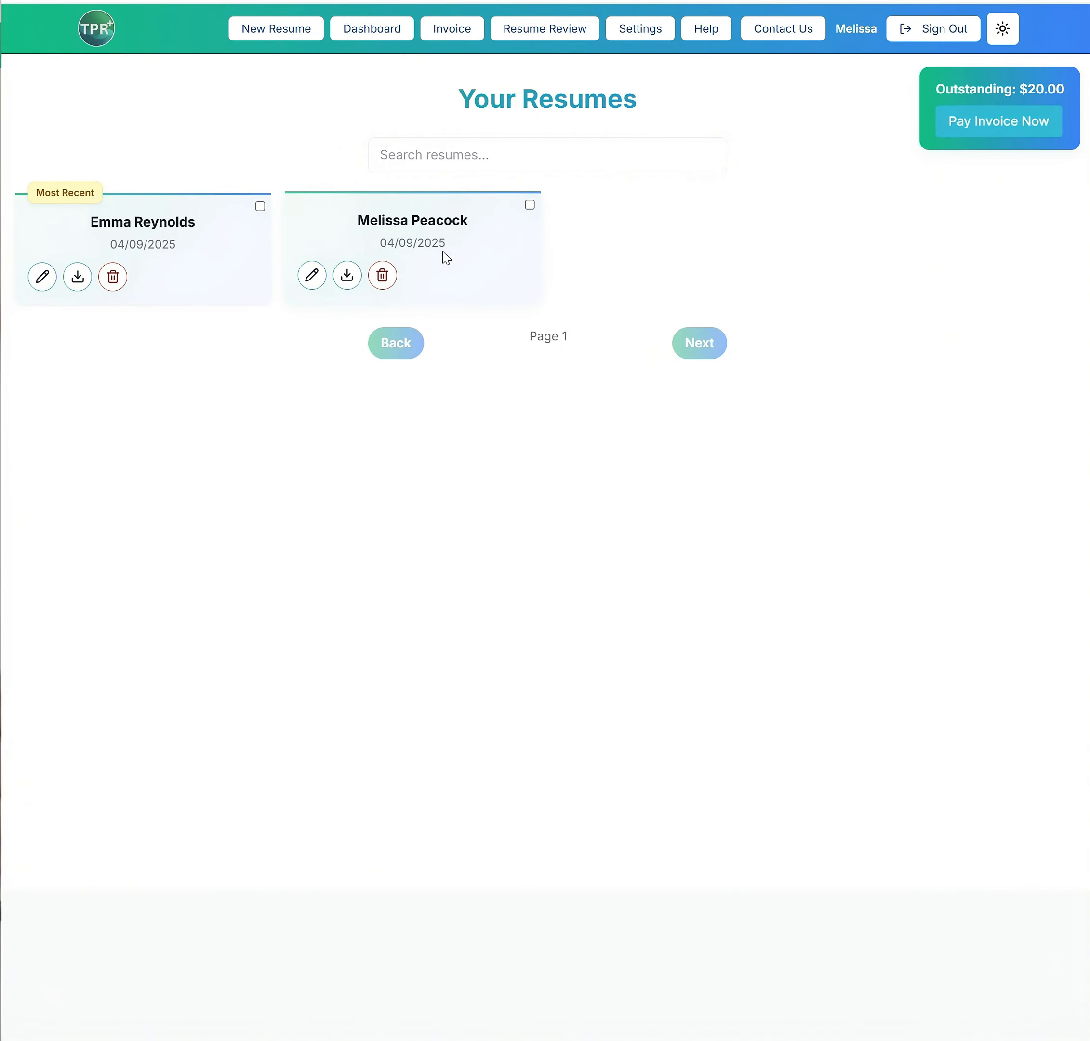
{"action": "left_click", "coordinate": [310, 275]}
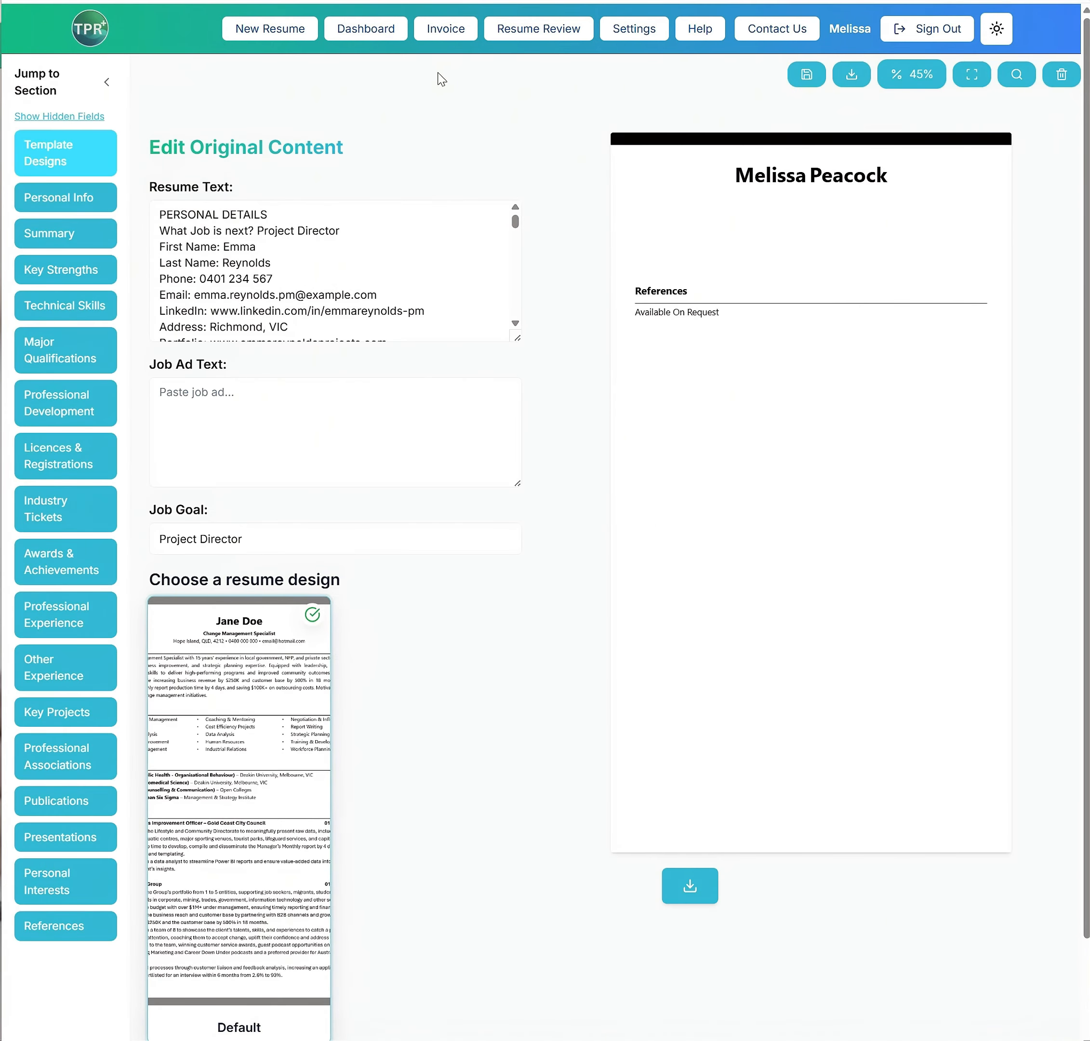
{"action": "left_click", "coordinate": [387, 37]}
{"action": "left_click", "coordinate": [190, 238]}
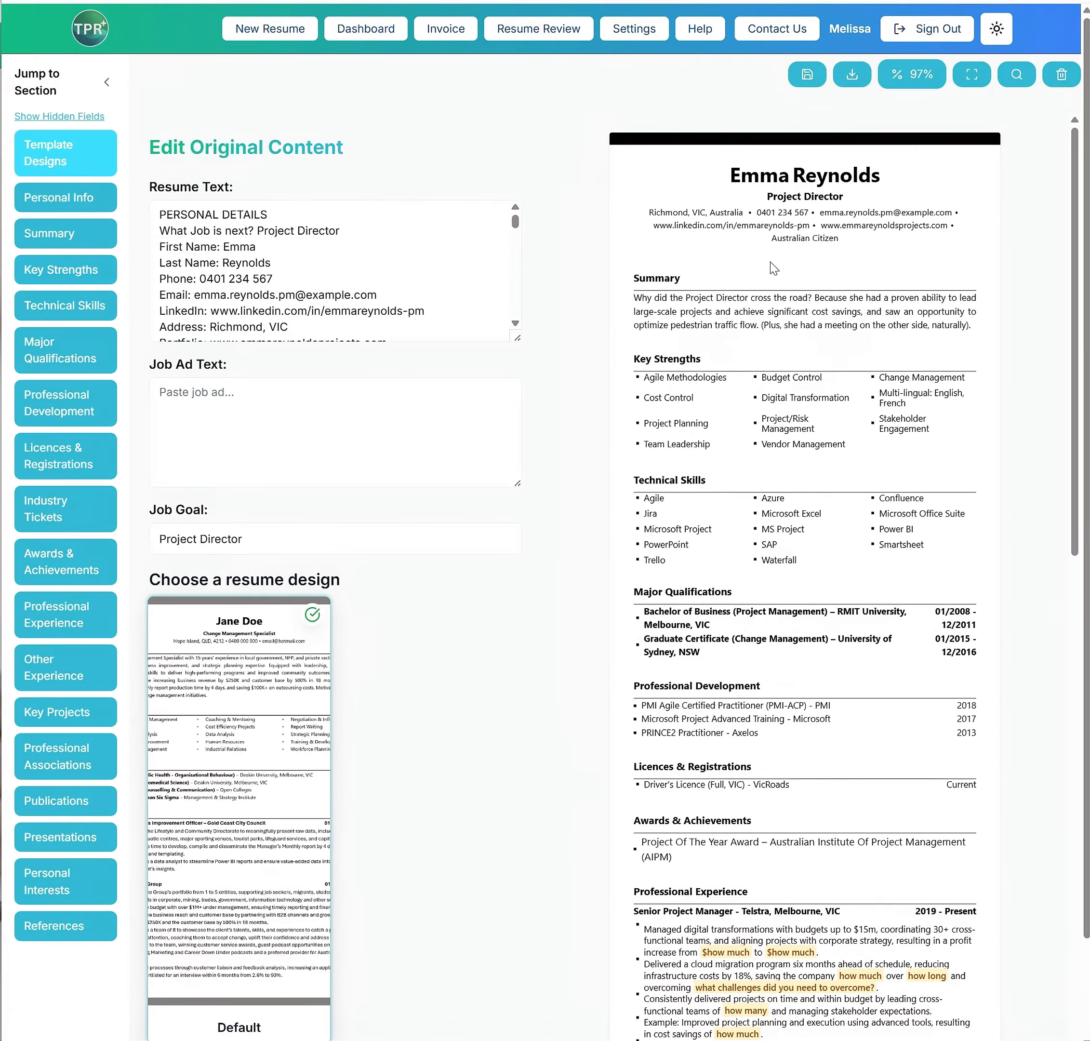
Review the resume preview and expand the Senior Project Manager entry for Telstra in the Professional Experience section
{"action": "scroll", "coordinate": [834, 445], "scroll_direction": "down", "scroll_amount": 5}
{"action": "scroll", "coordinate": [804, 459], "scroll_direction": "up", "scroll_amount": 5}
{"action": "scroll", "coordinate": [552, 650], "scroll_direction": "down", "scroll_amount": 3}
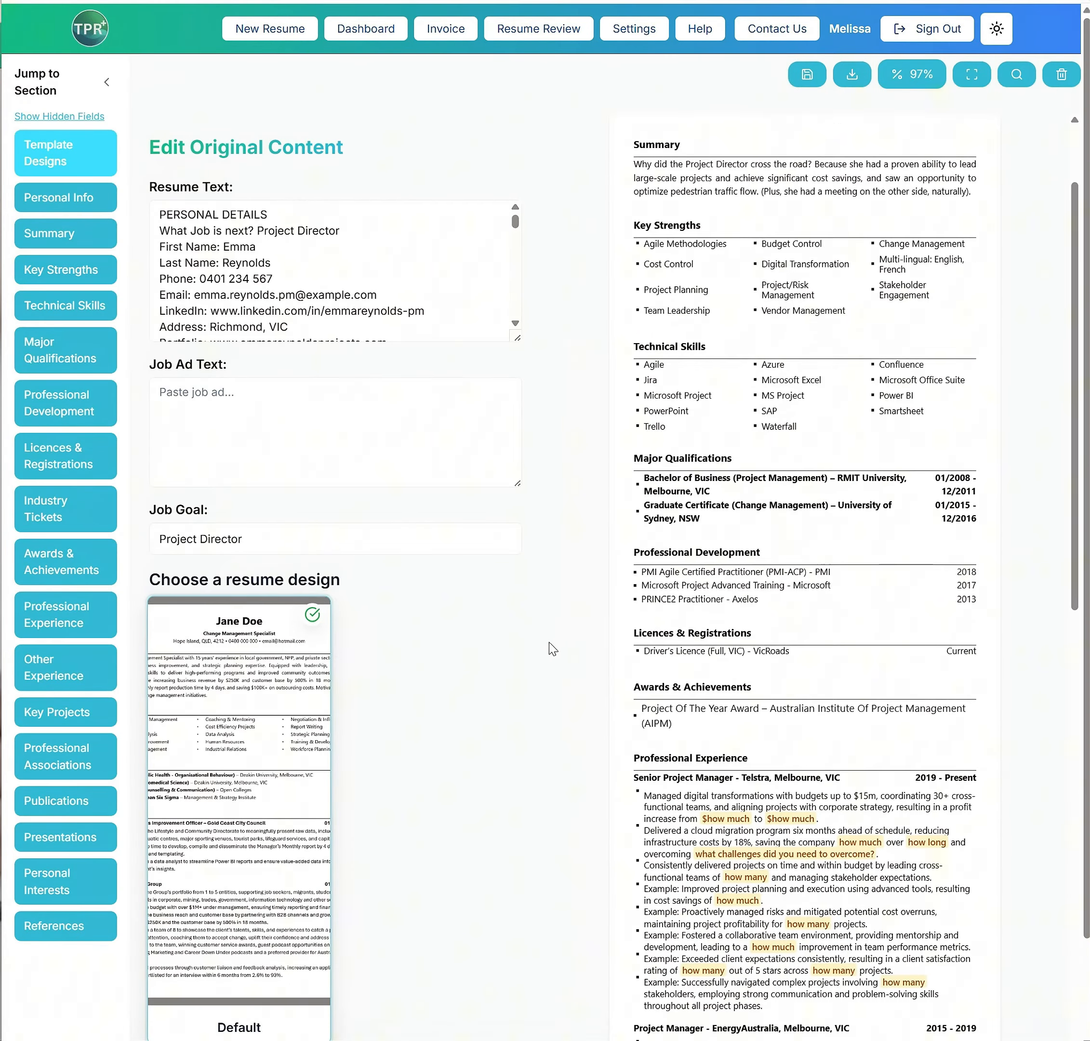
{"action": "scroll", "coordinate": [549, 642], "scroll_direction": "down", "scroll_amount": 5}
{"action": "left_click", "coordinate": [66, 614]}
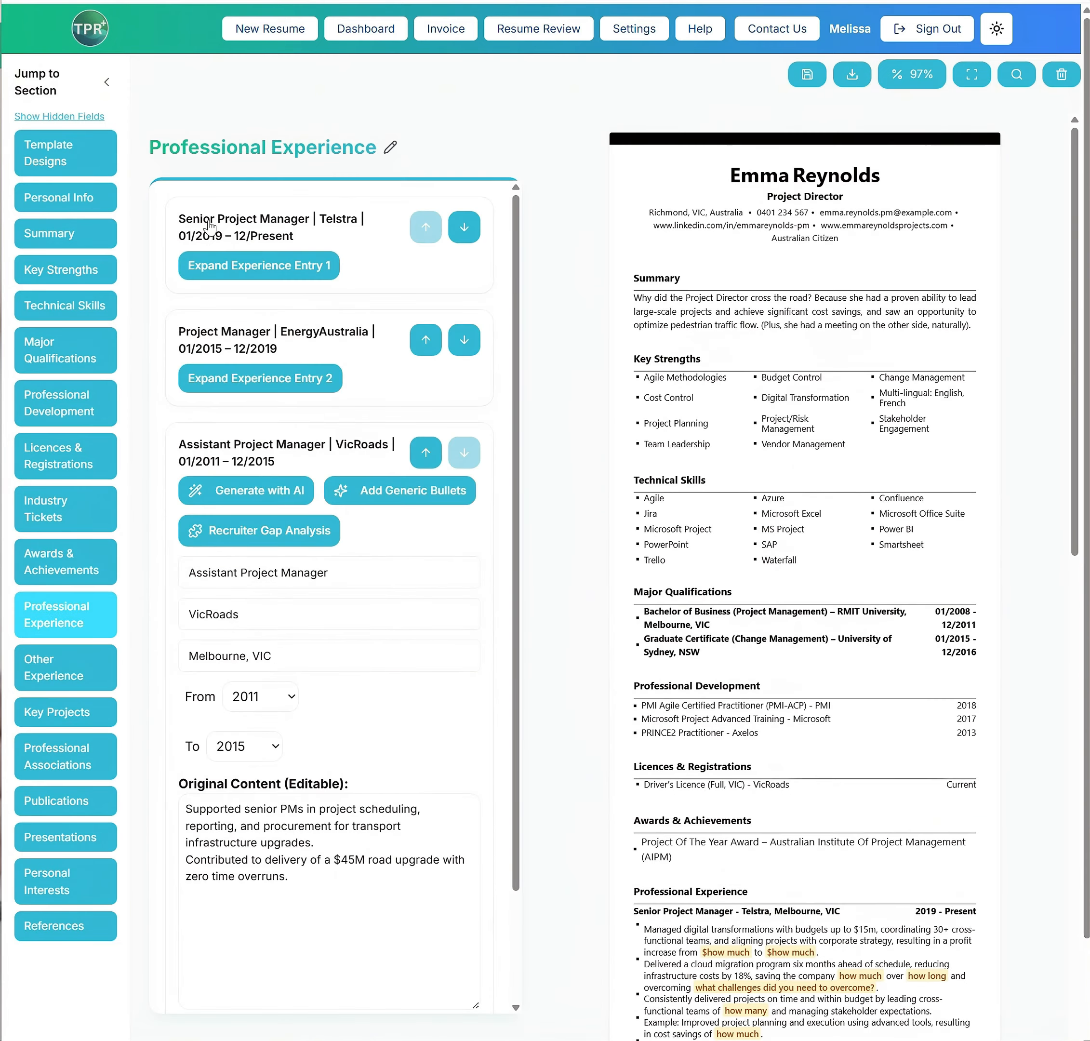
{"action": "left_click", "coordinate": [244, 261]}
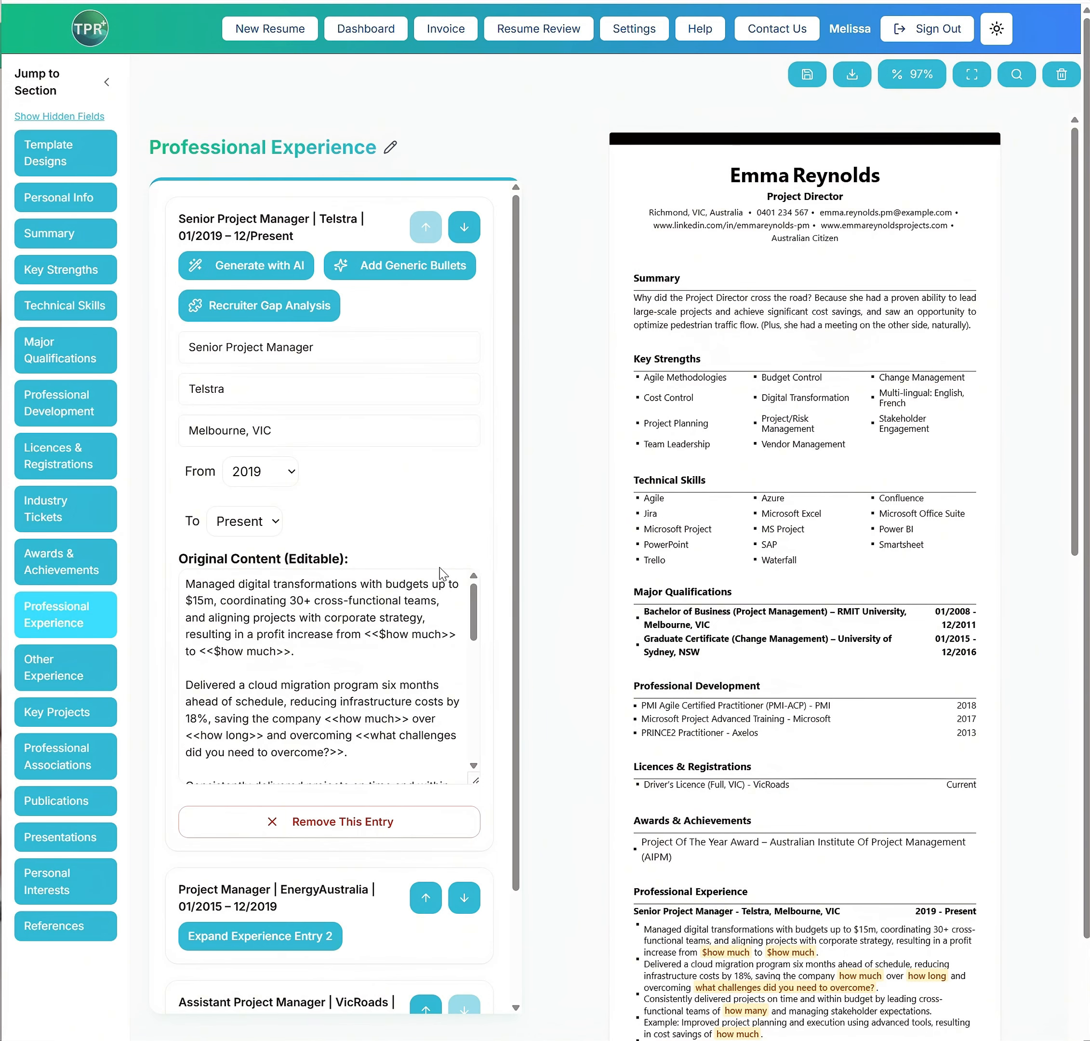
Check the File Names section in the account settings and expand the Assistant Project Manager entry for VicRoads in the resume
{"action": "left_click", "coordinate": [626, 29]}
{"action": "scroll", "coordinate": [311, 715], "scroll_direction": "down", "scroll_amount": 3}
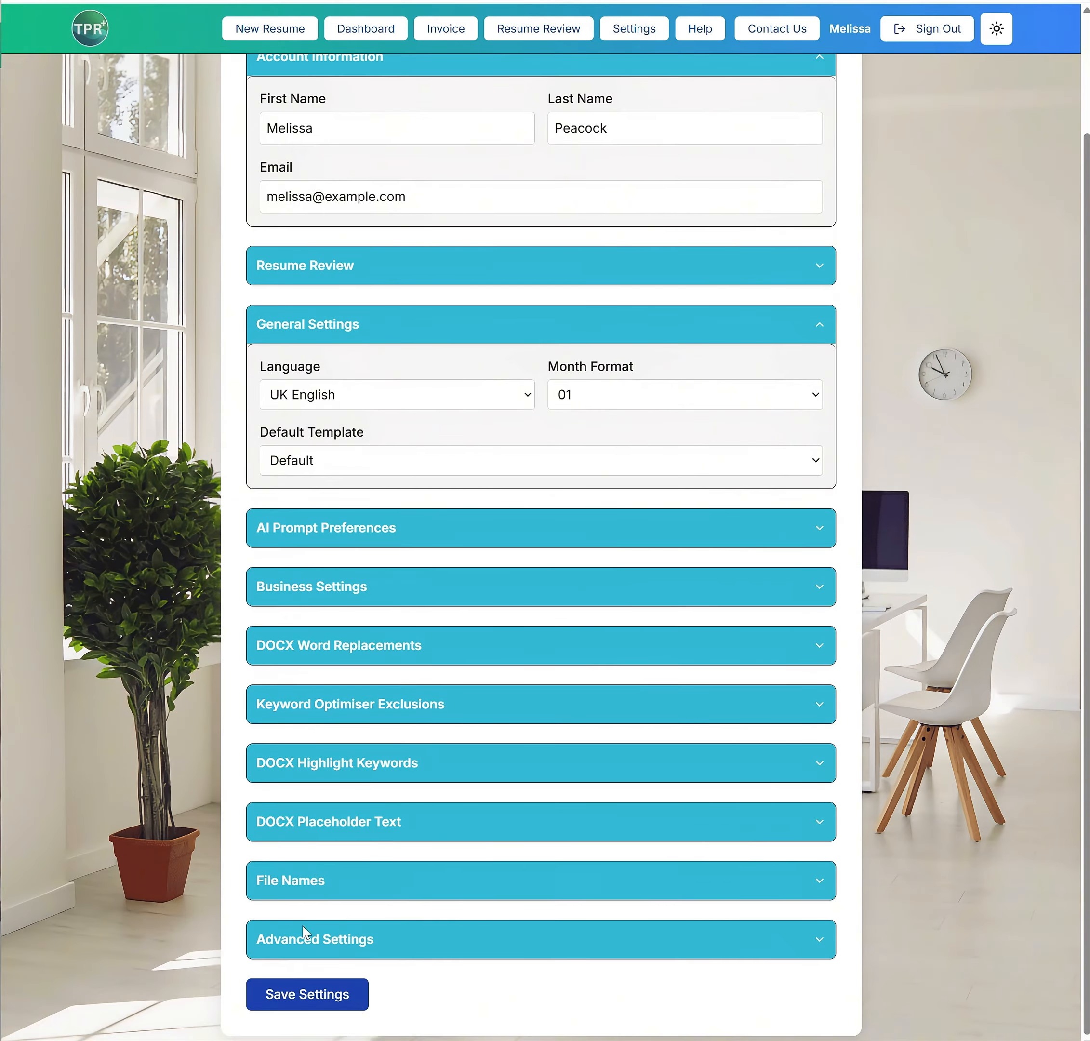
{"action": "left_click", "coordinate": [301, 892]}
{"action": "scroll", "coordinate": [300, 954], "scroll_direction": "down", "scroll_amount": 3}
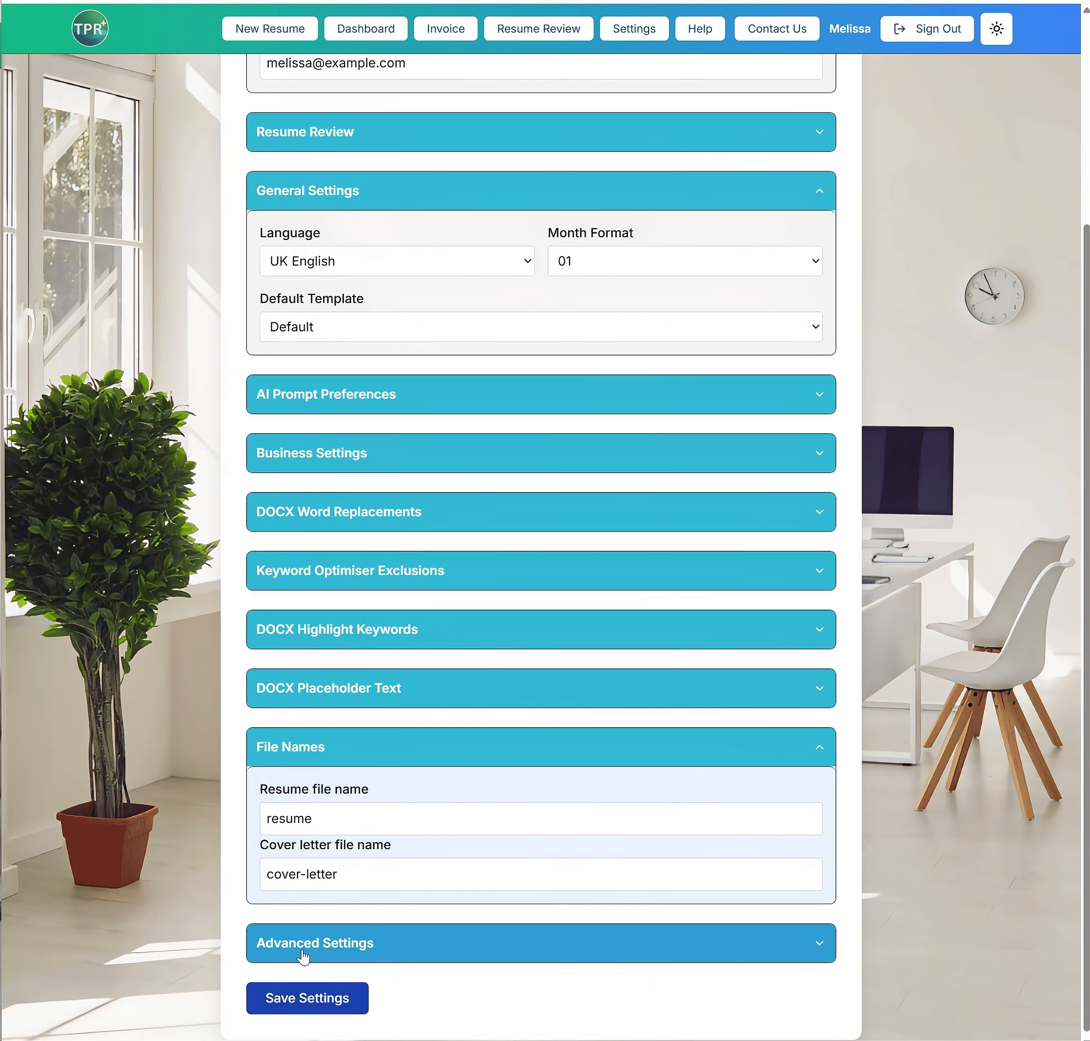
{"action": "left_click", "coordinate": [384, 469]}
{"action": "left_click", "coordinate": [382, 467]}
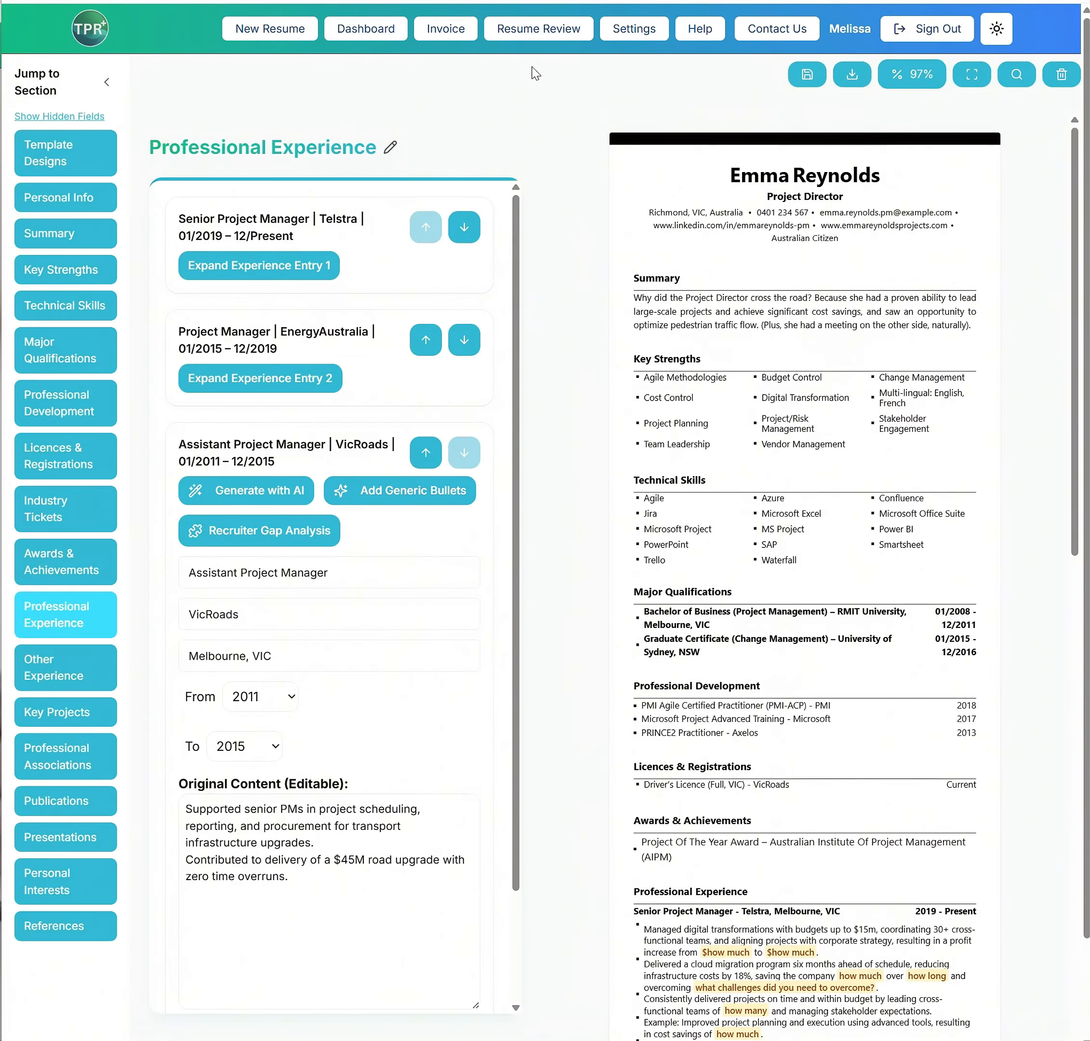
Open Resume Review, upload the resume file, and enter Project Manager as the next job of choice
{"action": "left_click", "coordinate": [543, 30]}
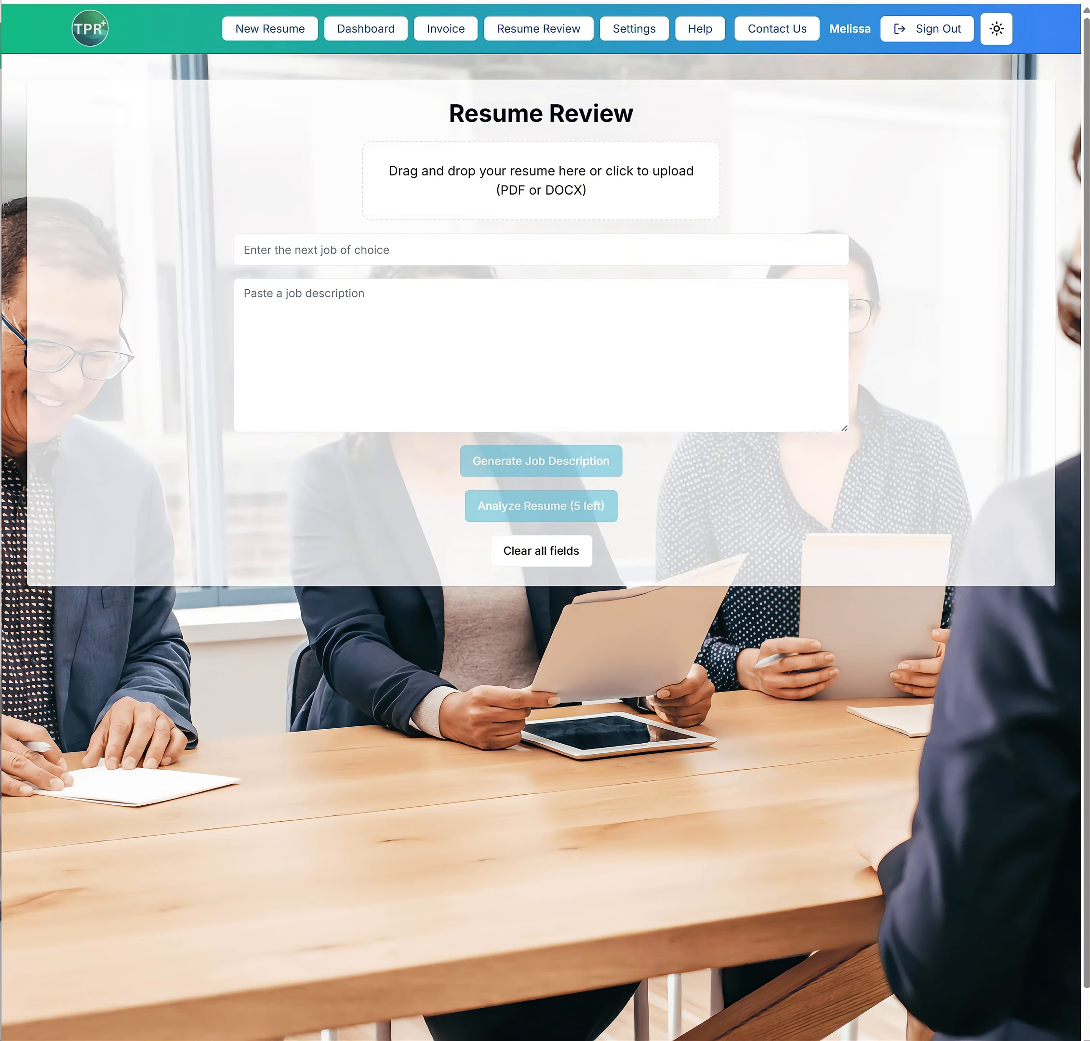
{"action": "left_click_drag", "start_coordinate": [35, 396], "coordinate": [707, 216]}
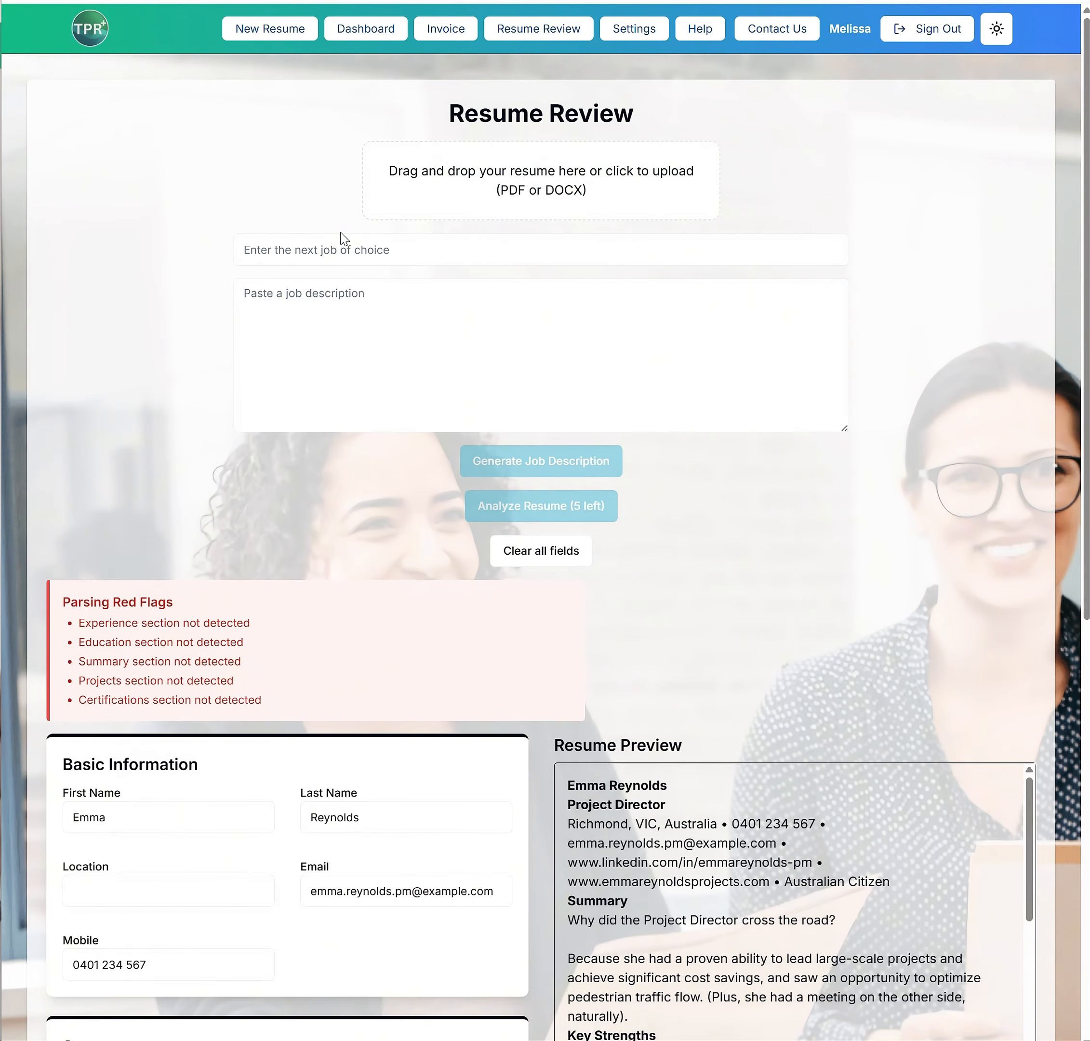
{"action": "left_click", "coordinate": [301, 254]}
{"action": "type", "text": "Project Manager"}
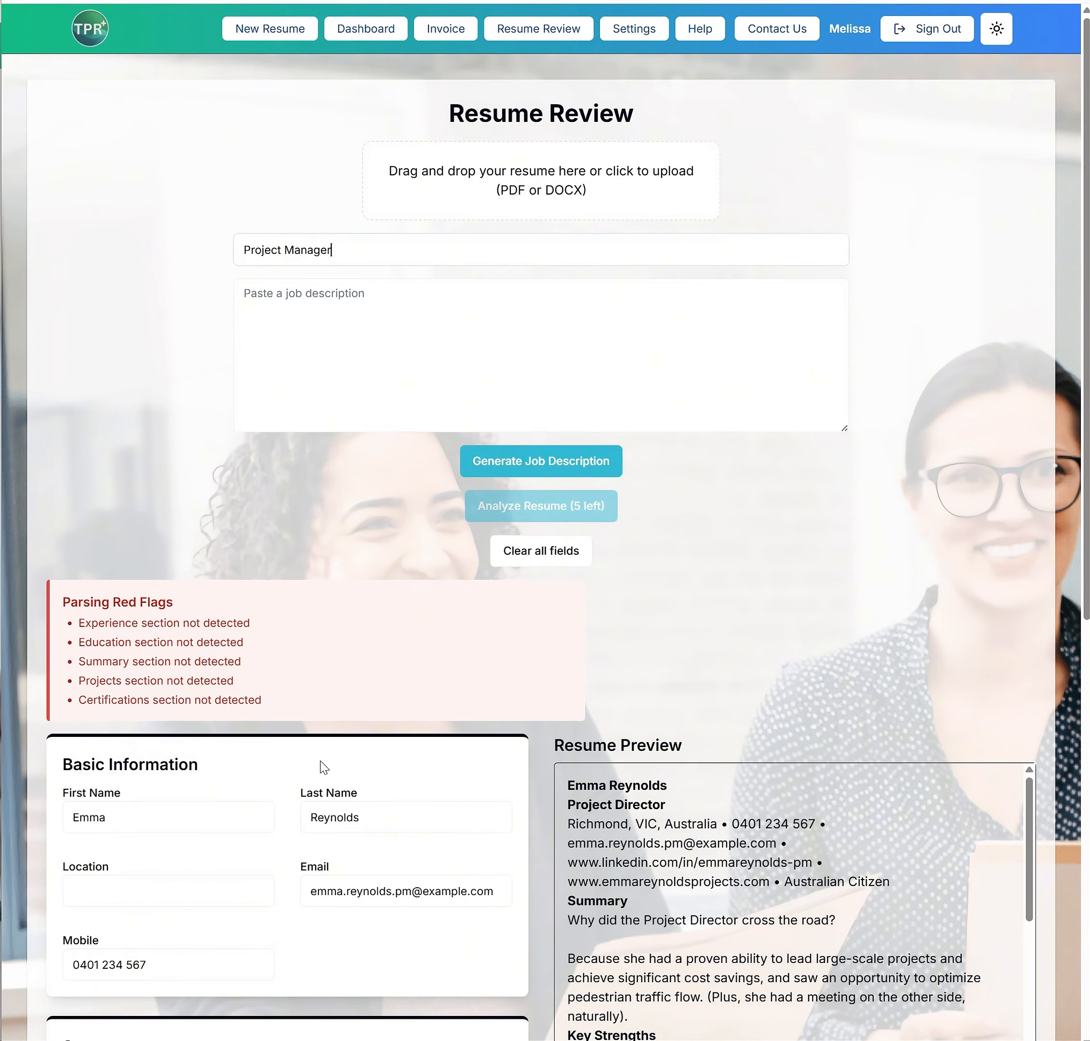
Examine the Parsing Red Flags list and compare the extracted resume fields with the Resume Preview
{"action": "scroll", "coordinate": [827, 683], "scroll_direction": "down", "scroll_amount": 2}
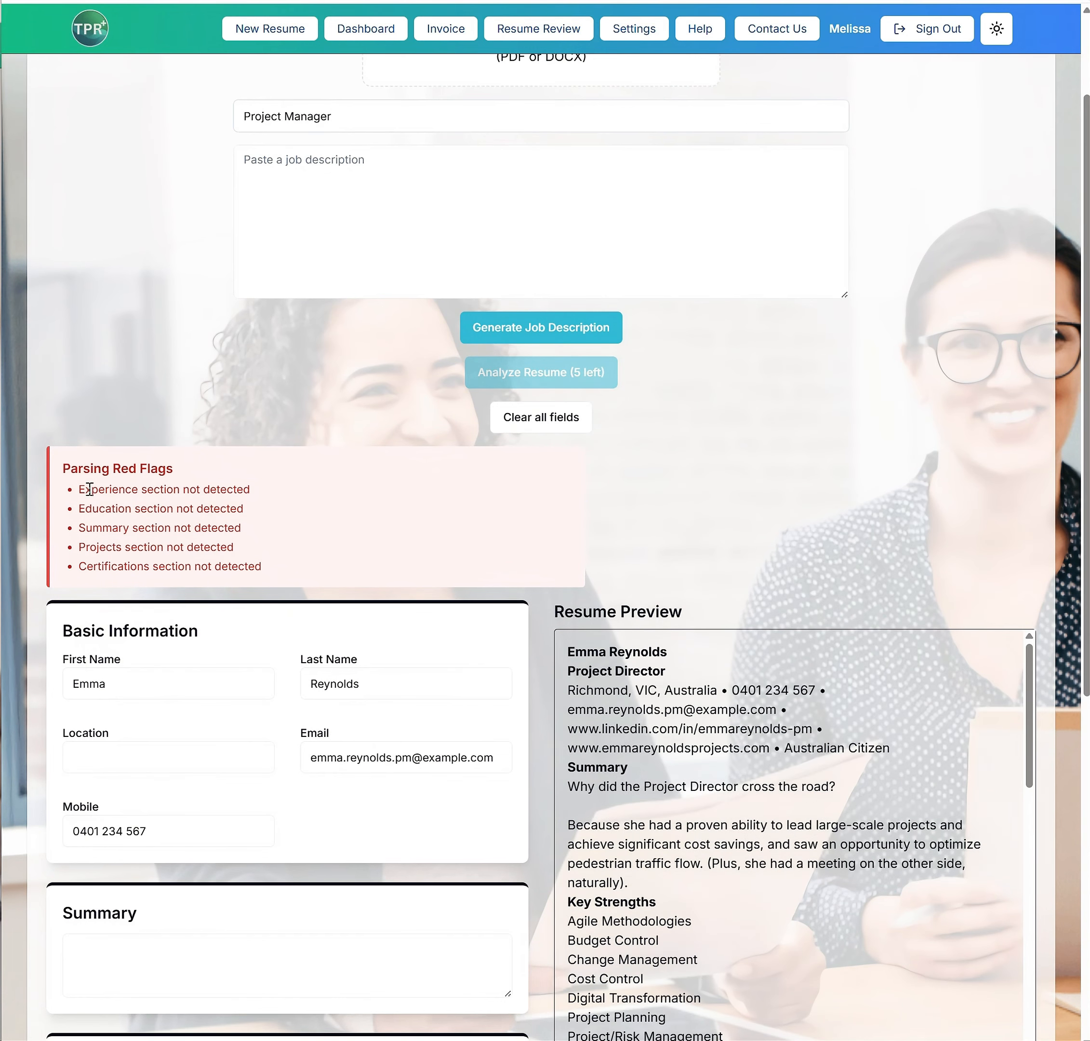
{"action": "left_click_drag", "start_coordinate": [84, 489], "coordinate": [270, 575]}
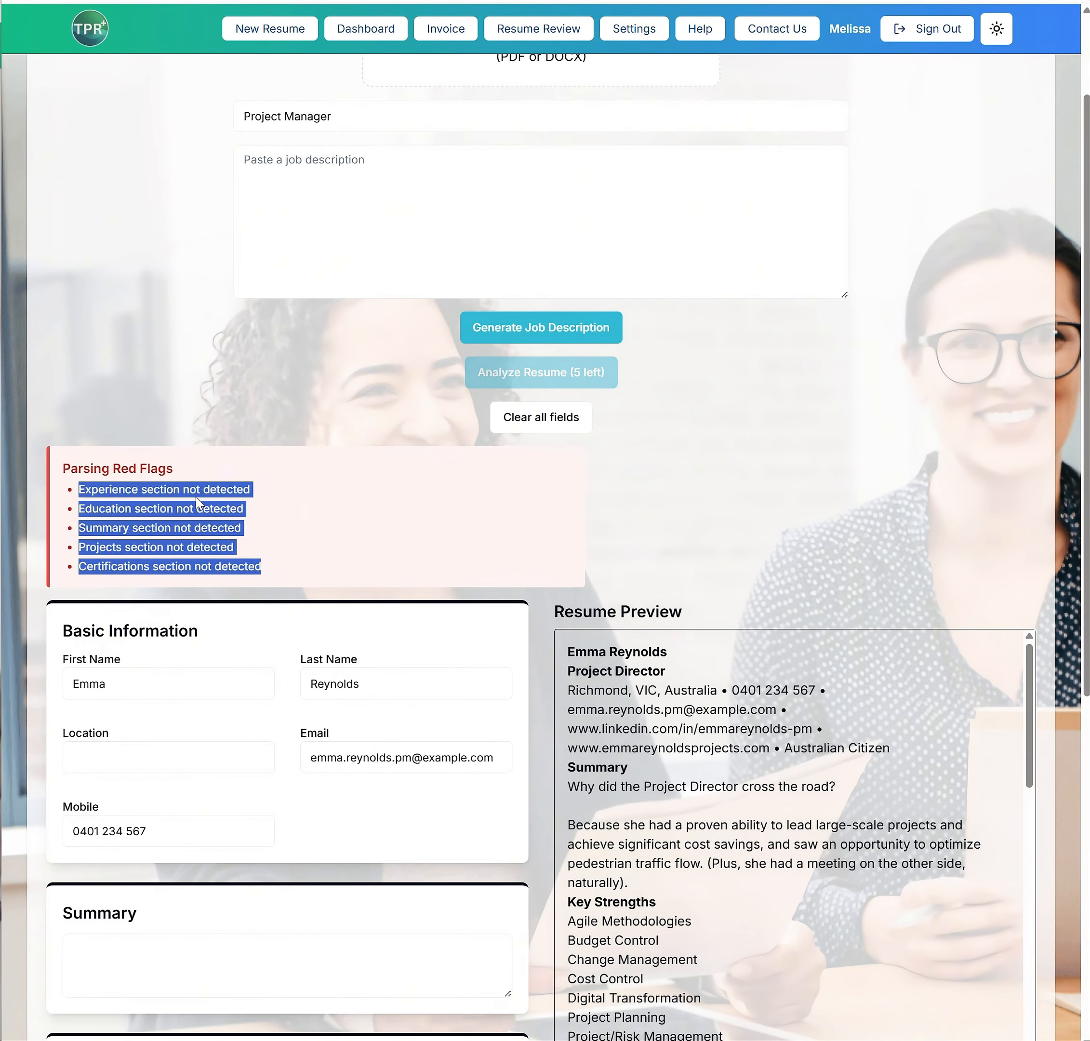
{"action": "left_click_drag", "start_coordinate": [40, 477], "coordinate": [260, 569]}
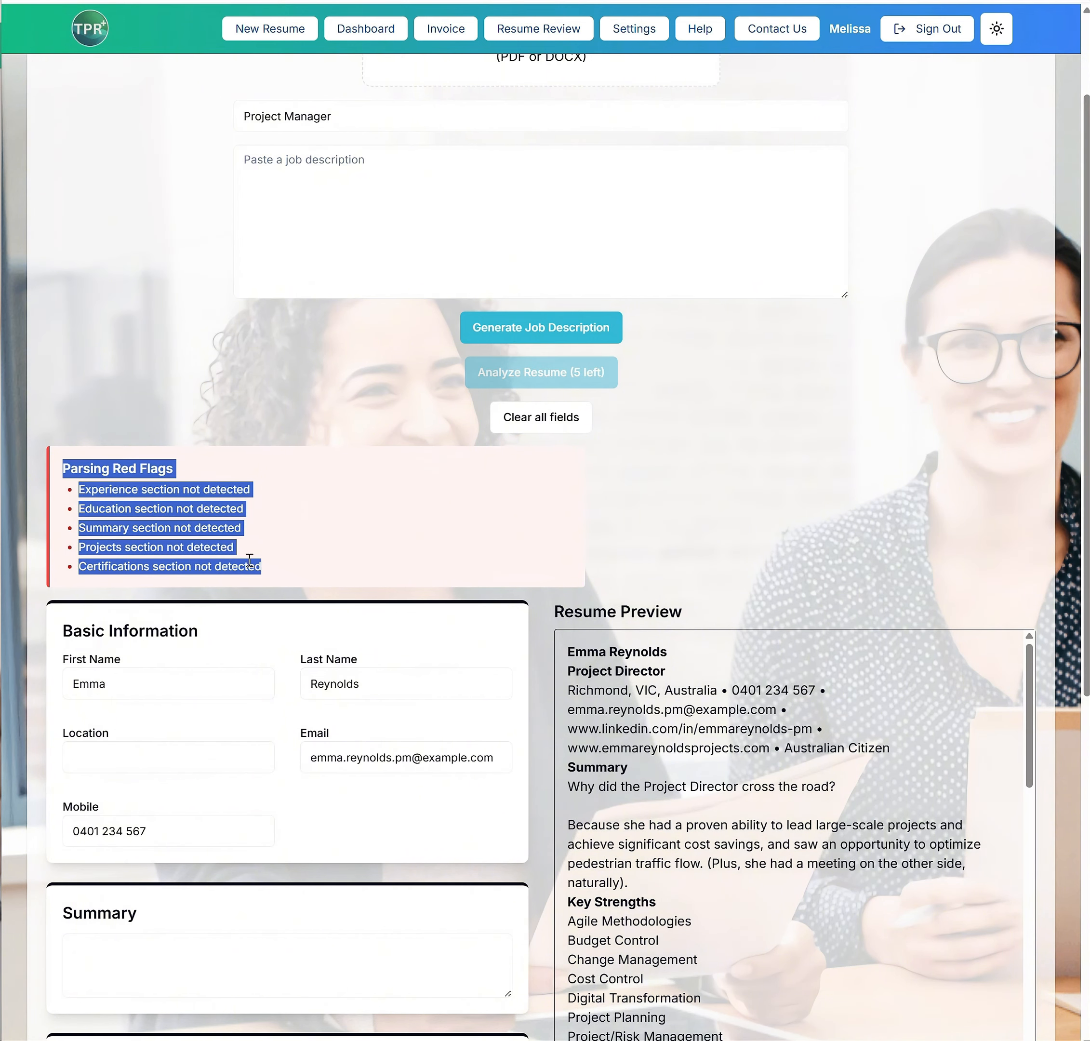
{"action": "left_click", "coordinate": [152, 502]}
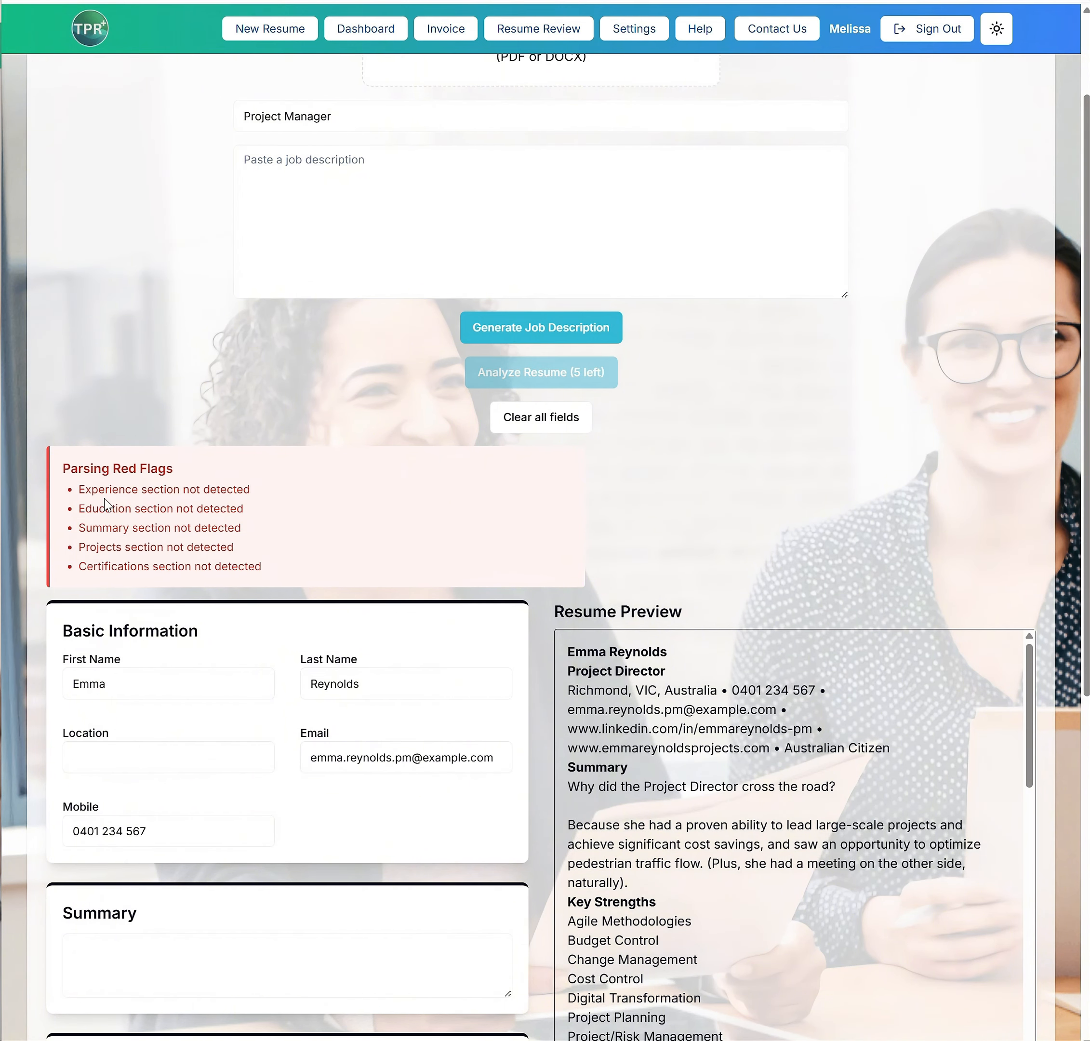
{"action": "left_click_drag", "start_coordinate": [105, 503], "coordinate": [214, 555]}
{"action": "scroll", "coordinate": [523, 735], "scroll_direction": "down", "scroll_amount": 10}
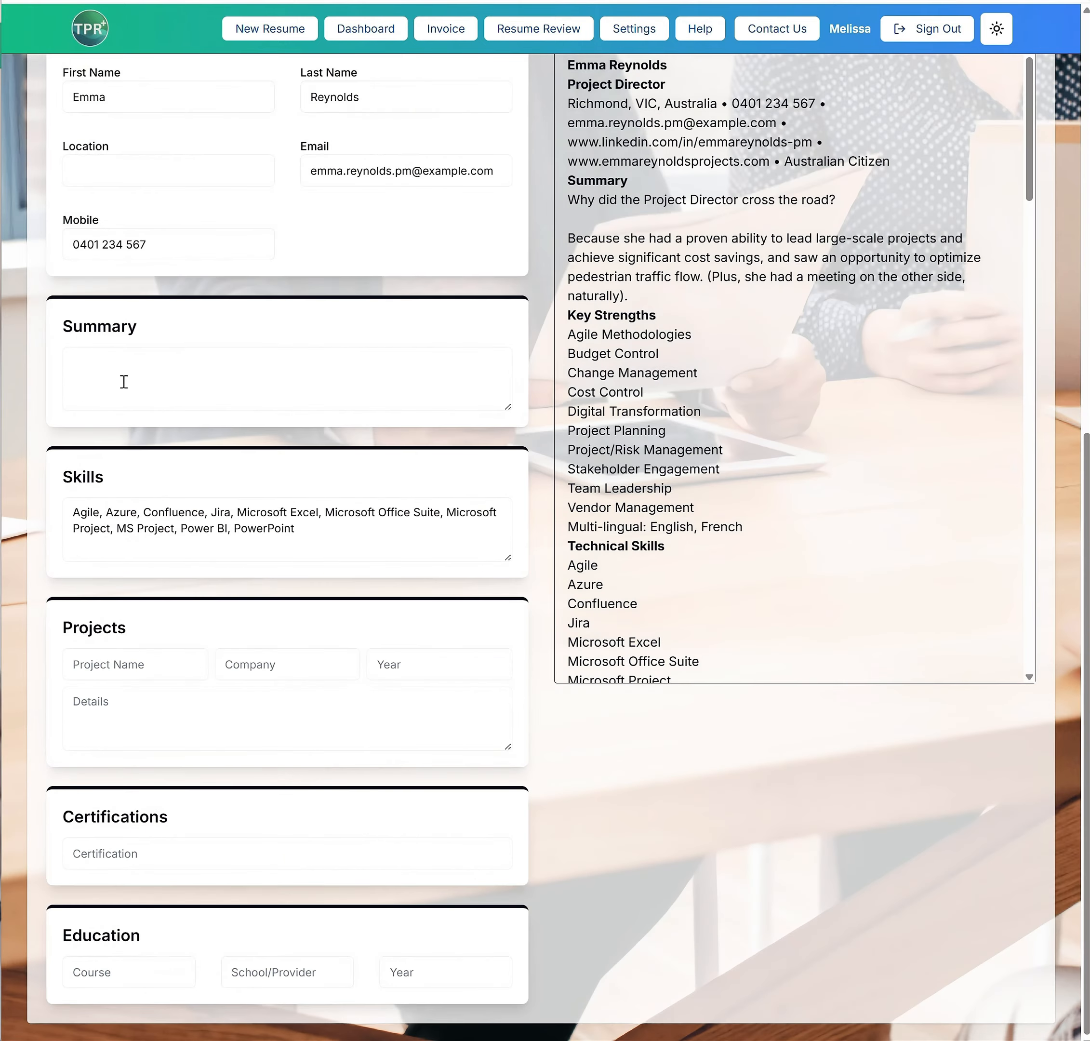
{"action": "scroll", "coordinate": [195, 784], "scroll_direction": "up", "scroll_amount": 12}
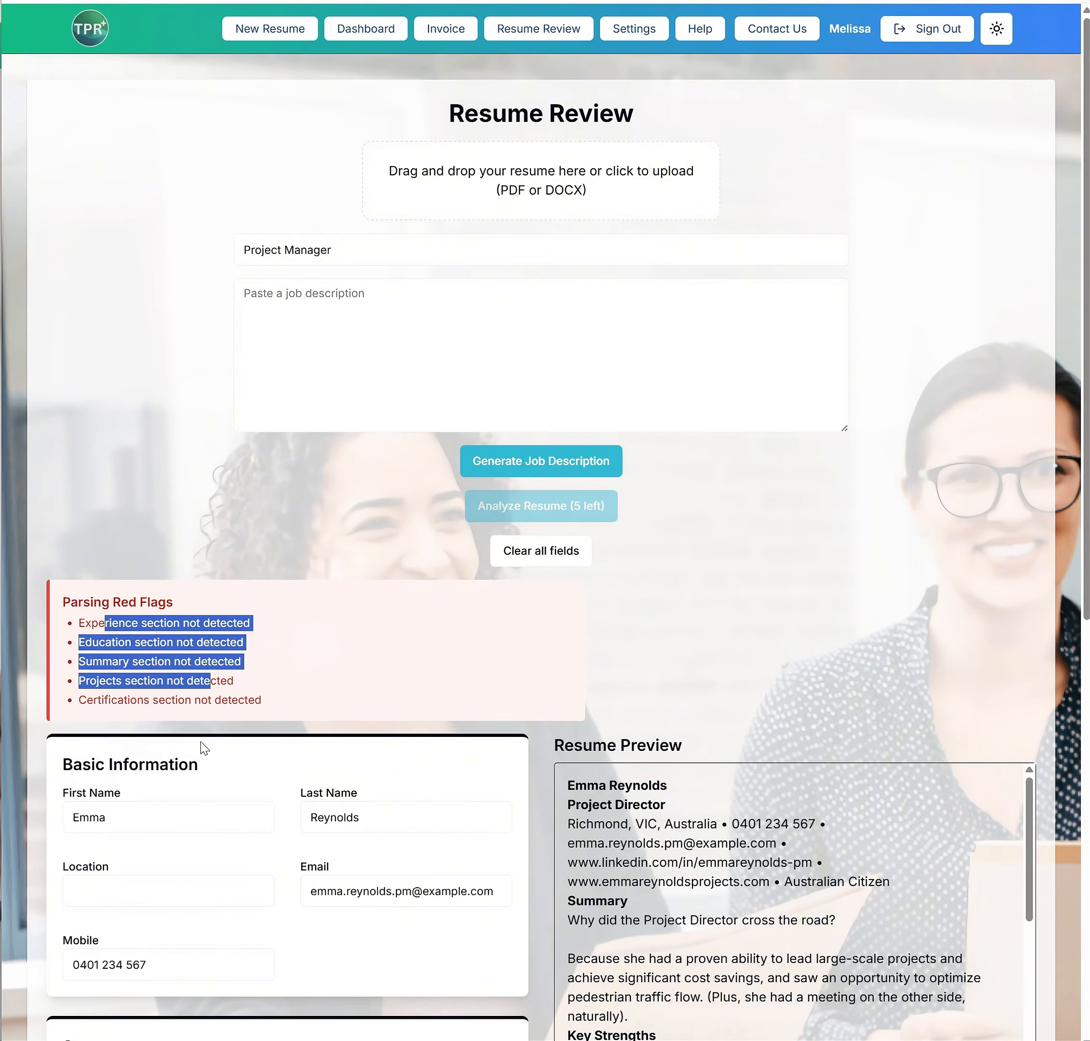
{"action": "scroll", "coordinate": [256, 747], "scroll_direction": "down", "scroll_amount": 7}
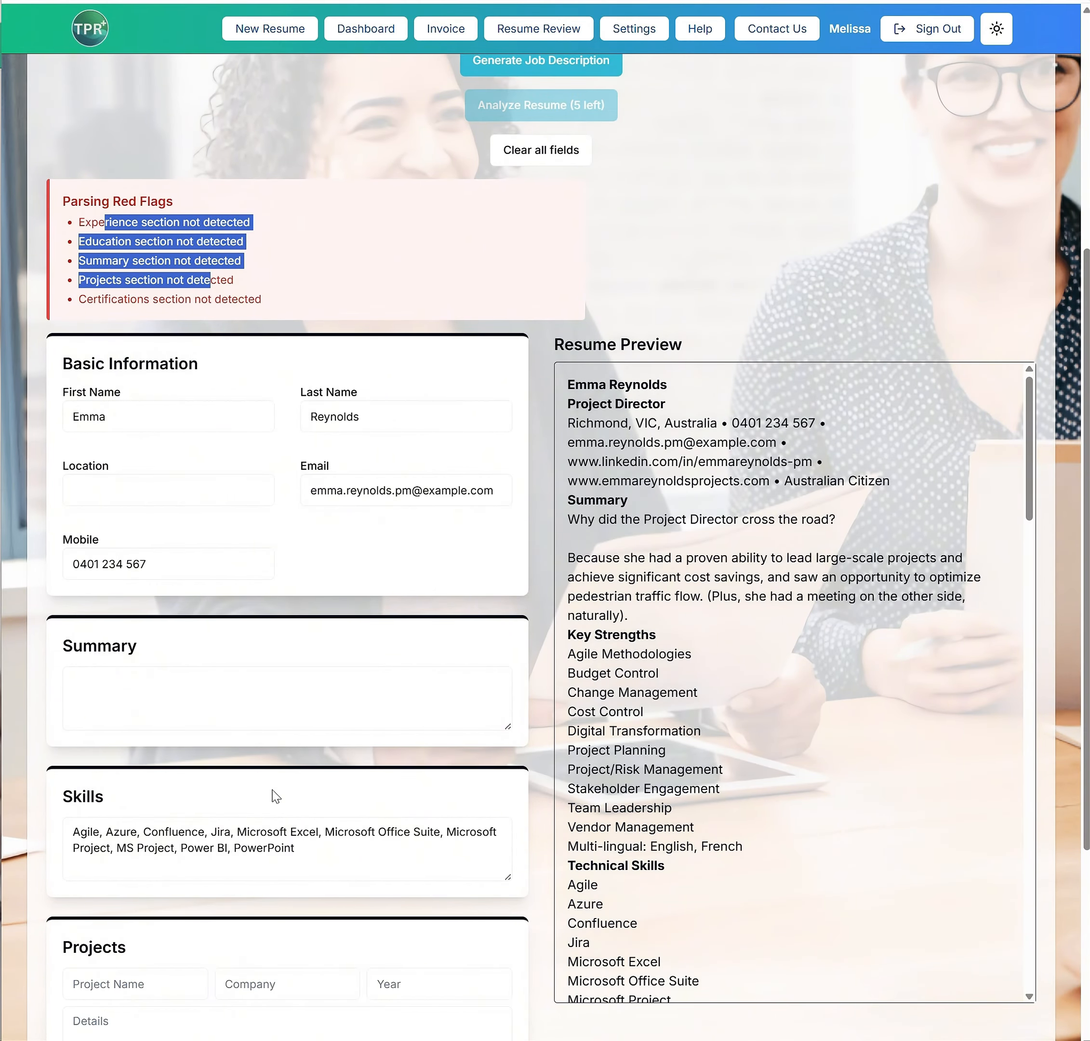
{"action": "scroll", "coordinate": [276, 794], "scroll_direction": "up", "scroll_amount": 7}
Generate a job description for Project Manager, change the job of choice to Project Director, and regenerate the description
{"action": "left_click", "coordinate": [483, 378]}
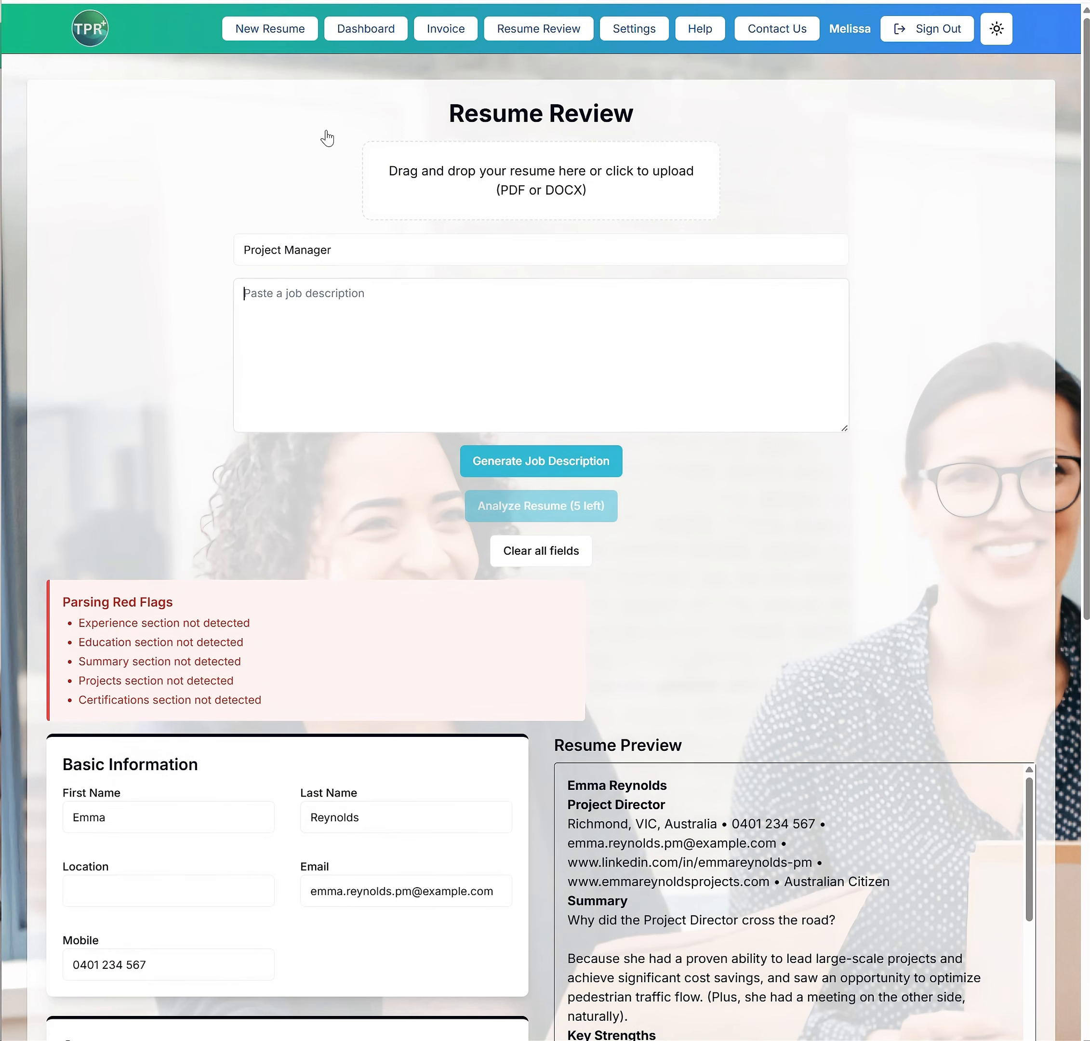
{"action": "left_click", "coordinate": [549, 462]}
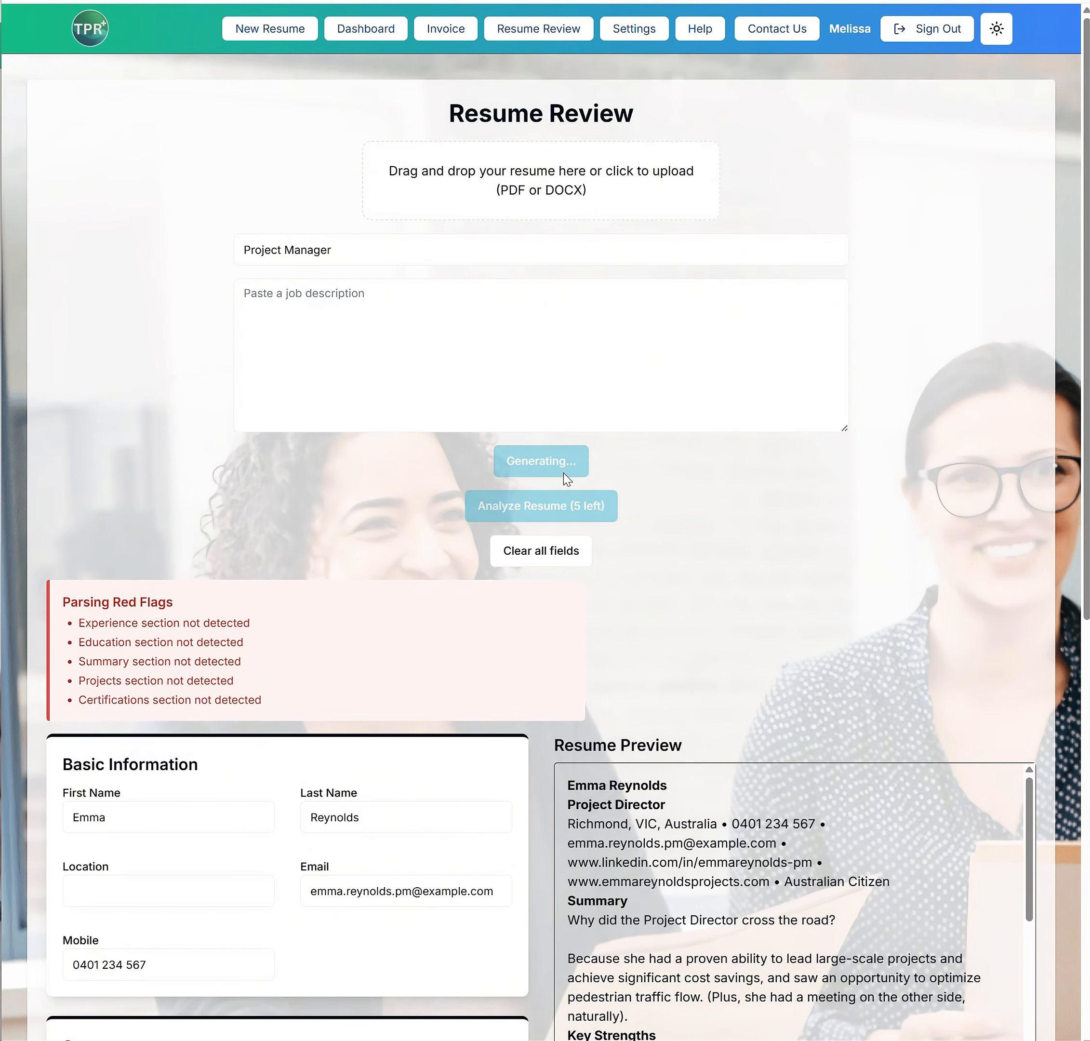
{"action": "double_click", "coordinate": [307, 250]}
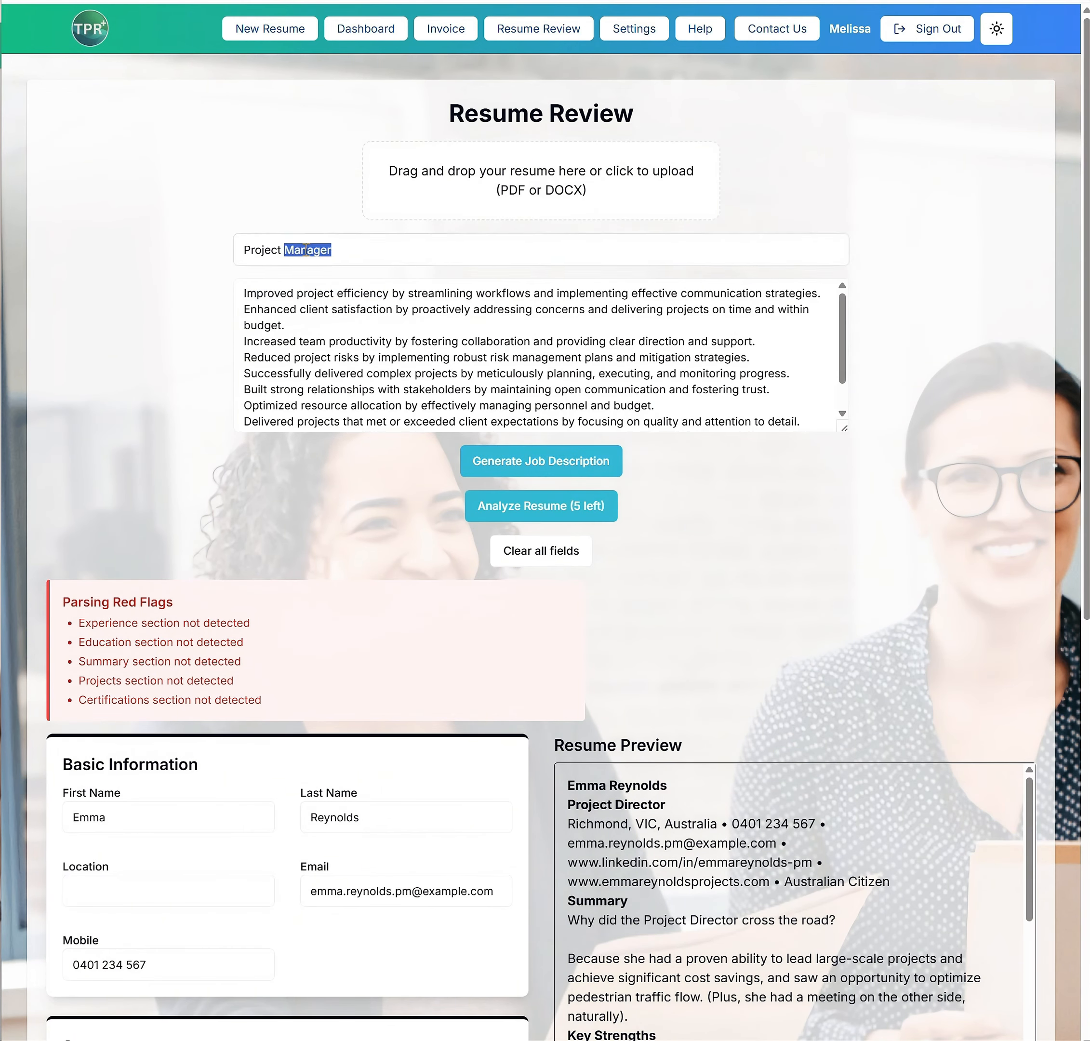
{"action": "type", "text": "Directo"}
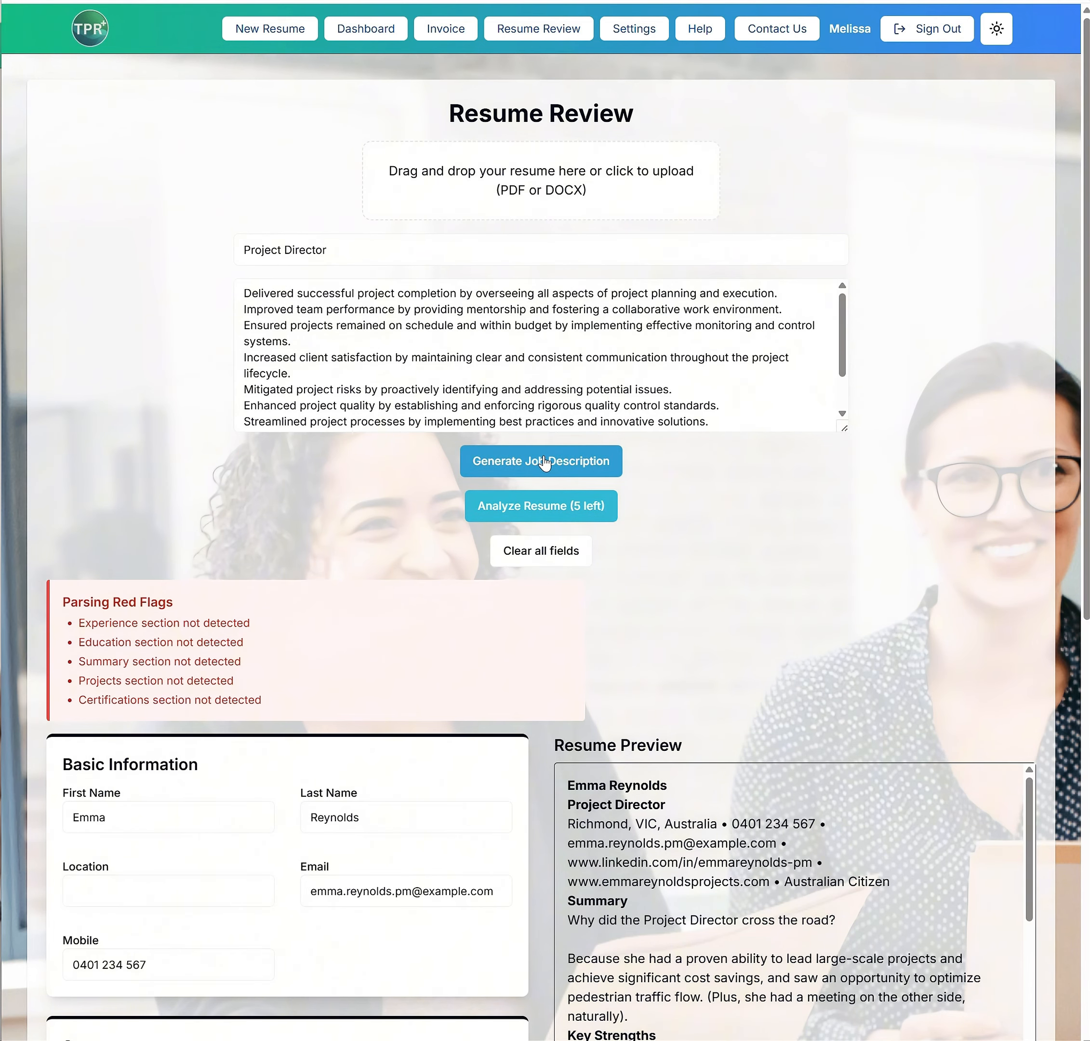
Analyze the resume against the job description and review the report's metric prompts, skill gap insights, keywords and overall score
{"action": "left_click", "coordinate": [561, 510]}
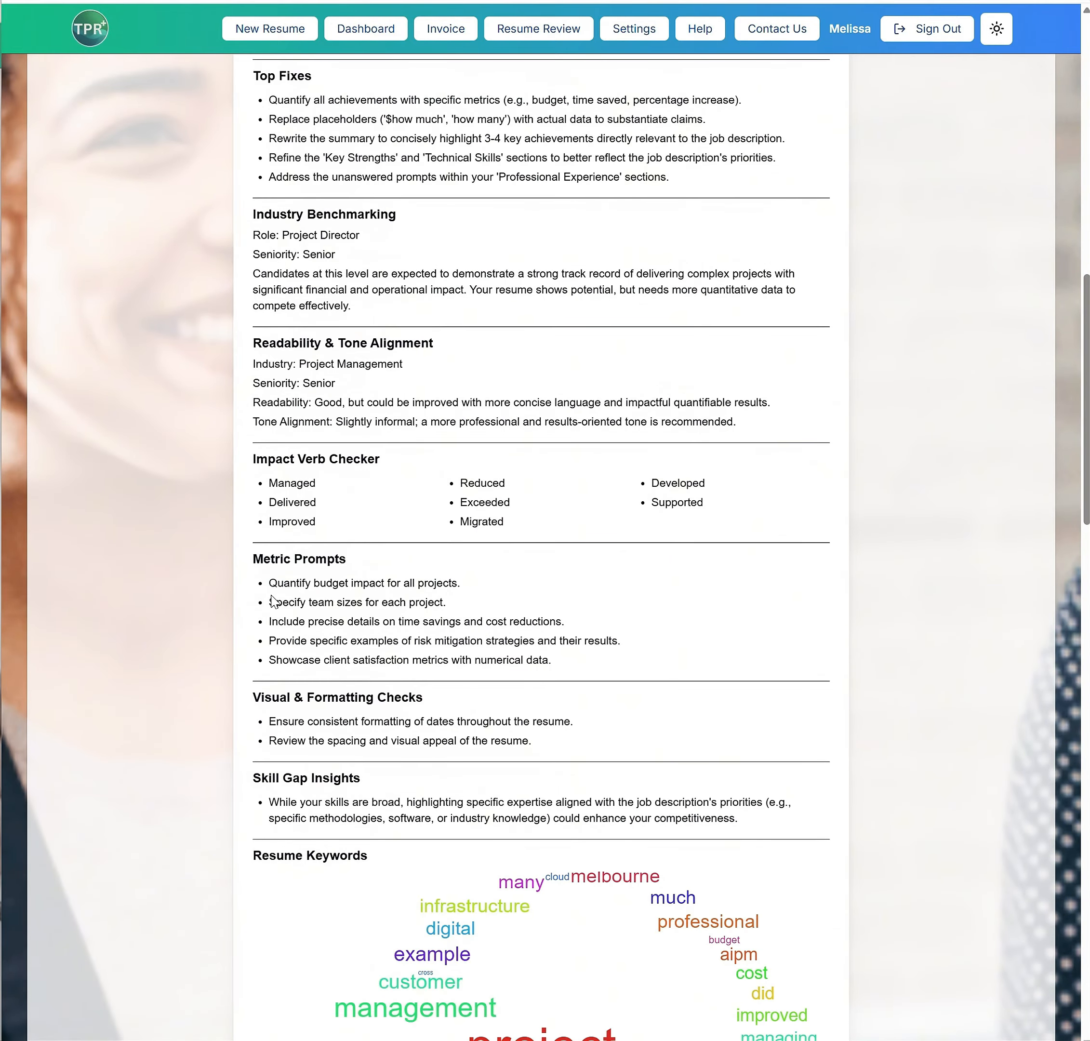
{"action": "left_click_drag", "start_coordinate": [272, 601], "coordinate": [547, 640]}
{"action": "left_click", "coordinate": [540, 643]}
{"action": "scroll", "coordinate": [539, 642], "scroll_direction": "down", "scroll_amount": 5}
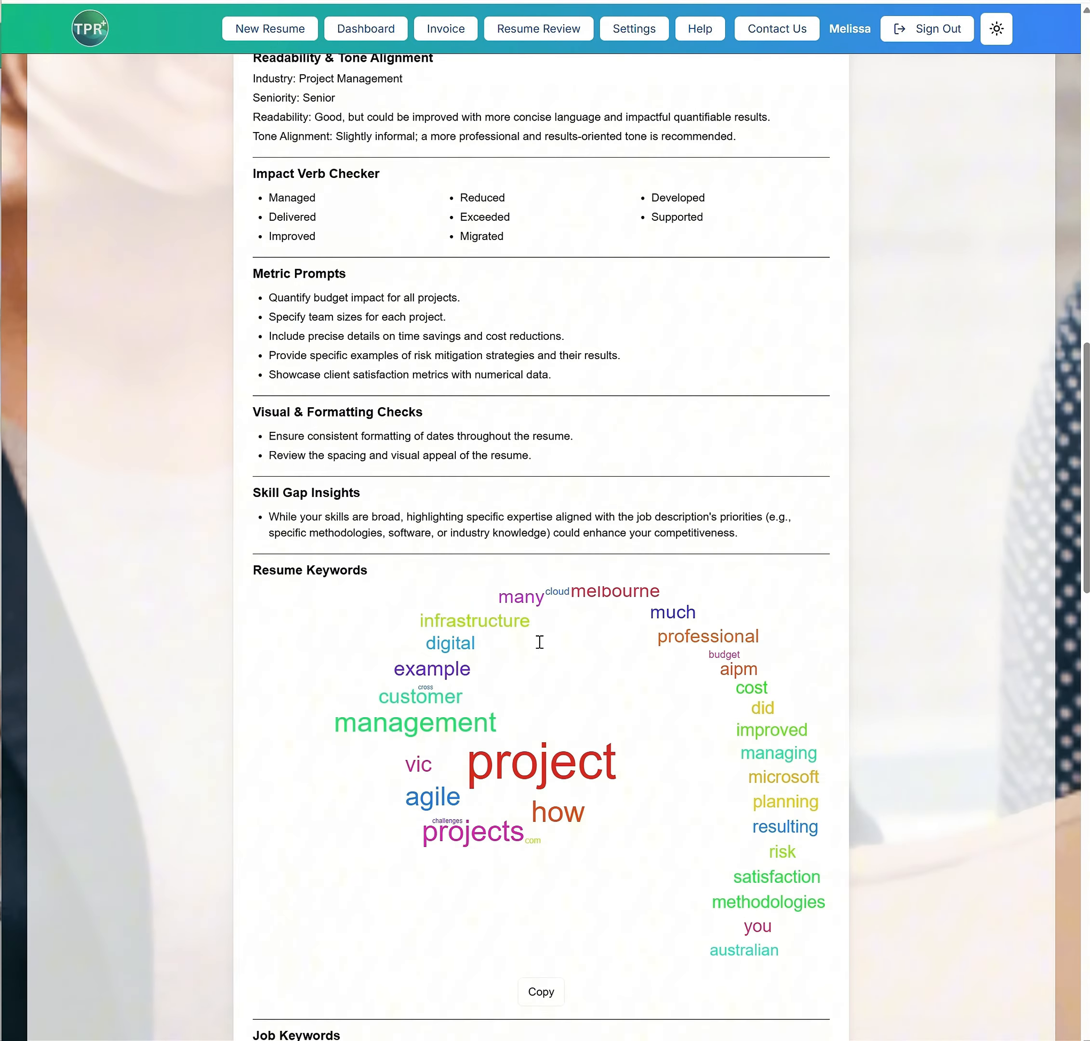
{"action": "scroll", "coordinate": [539, 642], "scroll_direction": "down", "scroll_amount": 2}
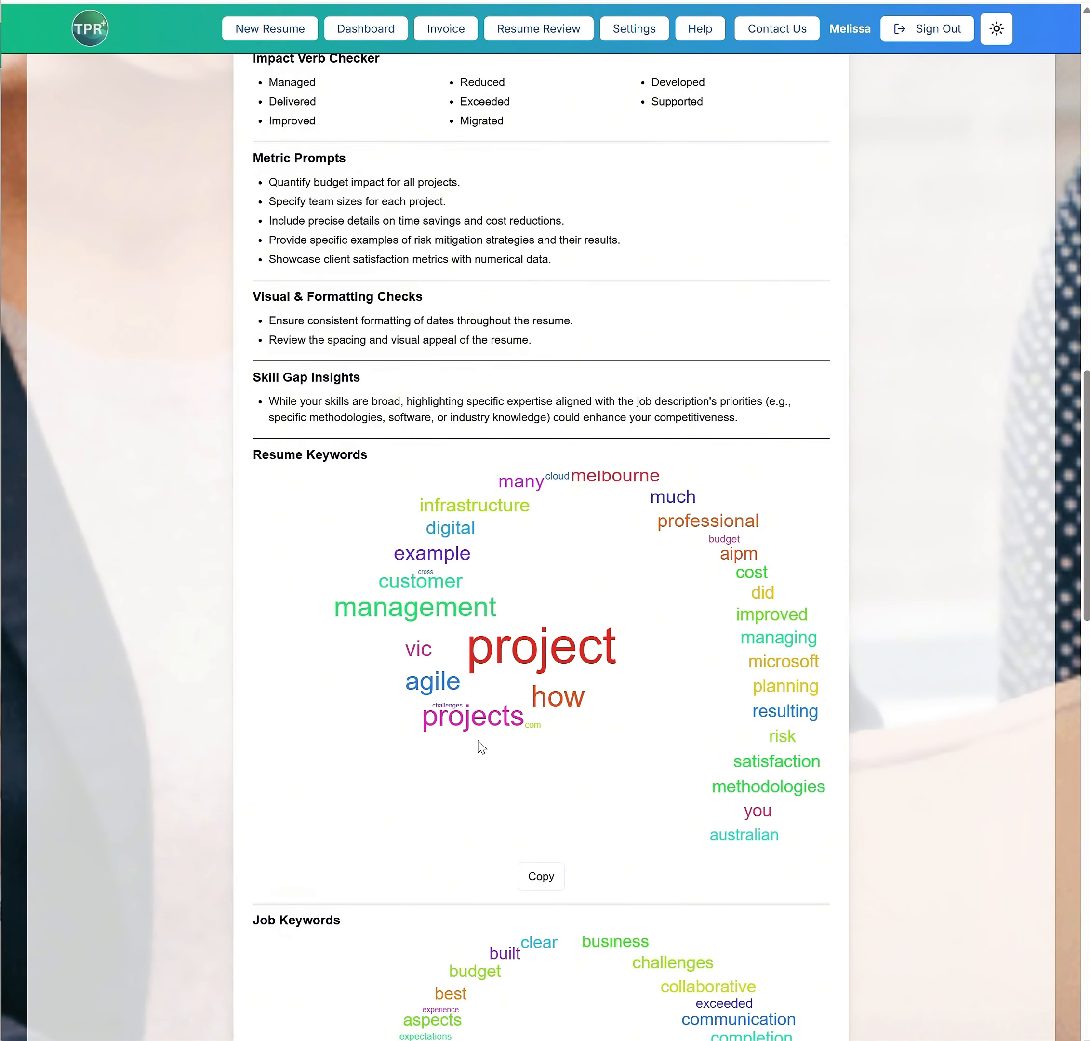
{"action": "scroll", "coordinate": [740, 692], "scroll_direction": "down", "scroll_amount": 2}
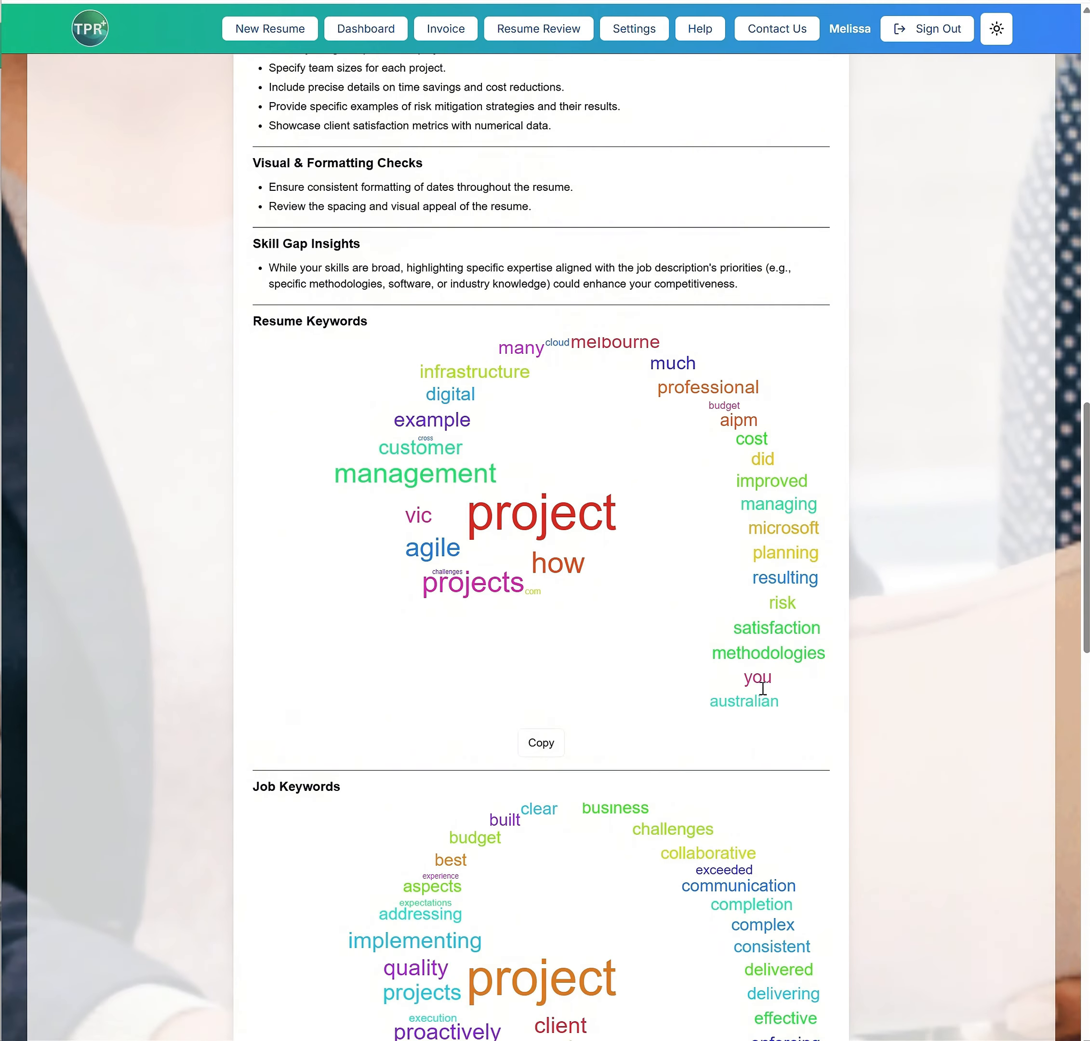
{"action": "left_click_drag", "start_coordinate": [248, 248], "coordinate": [742, 285]}
{"action": "left_click", "coordinate": [742, 285]}
{"action": "scroll", "coordinate": [743, 443], "scroll_direction": "down", "scroll_amount": 4}
{"action": "scroll", "coordinate": [742, 442], "scroll_direction": "down", "scroll_amount": 3}
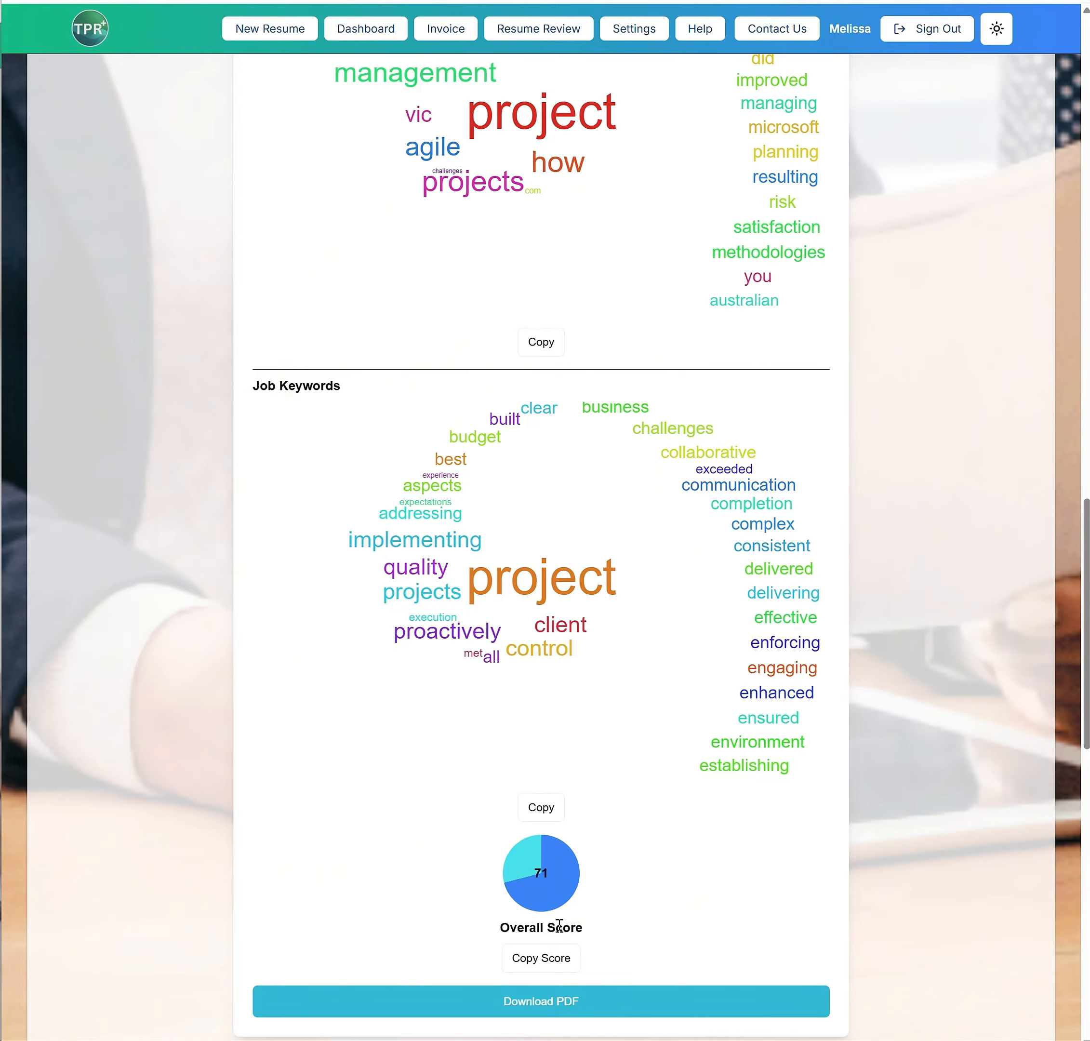
{"action": "scroll", "coordinate": [640, 795], "scroll_direction": "up", "scroll_amount": 20}
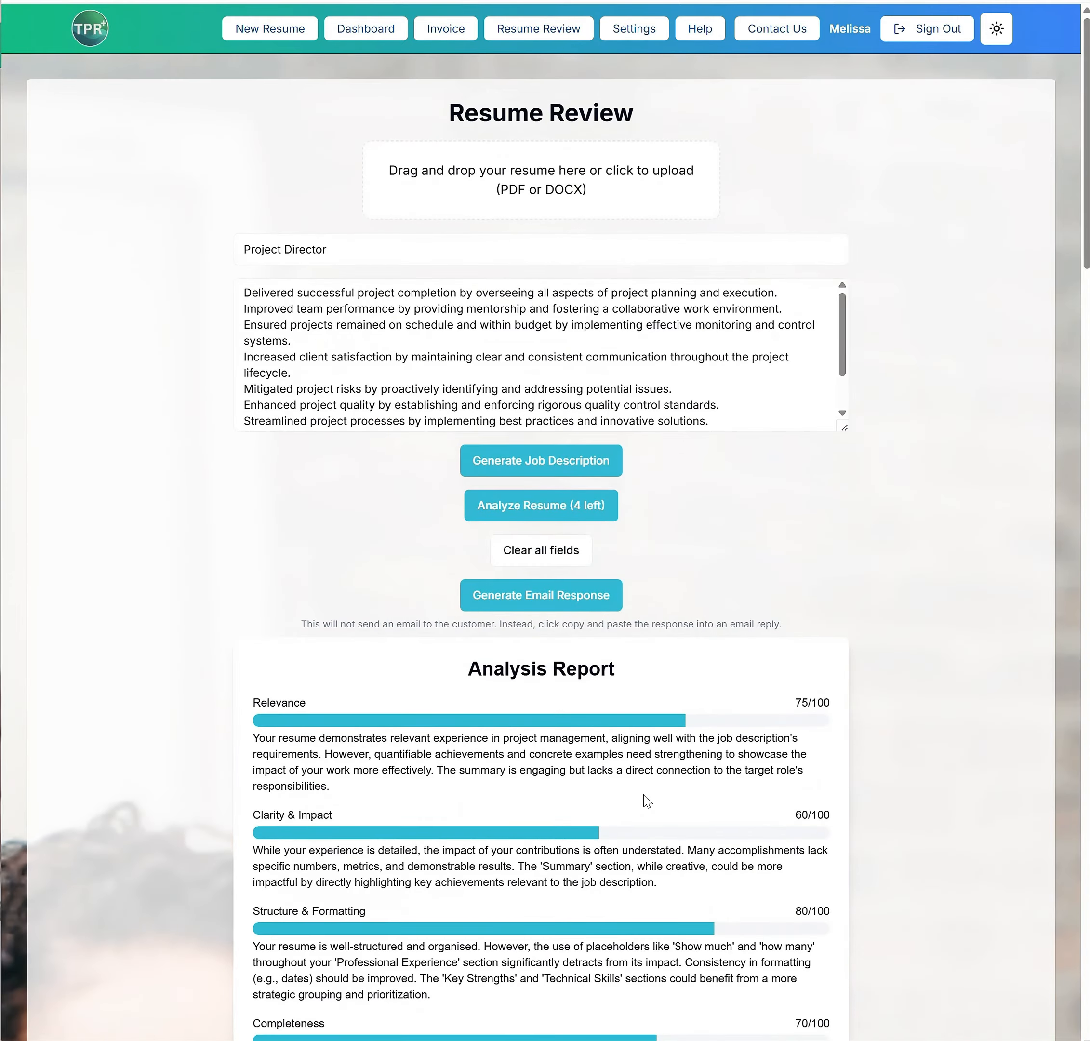
{"action": "scroll", "coordinate": [645, 794], "scroll_direction": "down", "scroll_amount": 8}
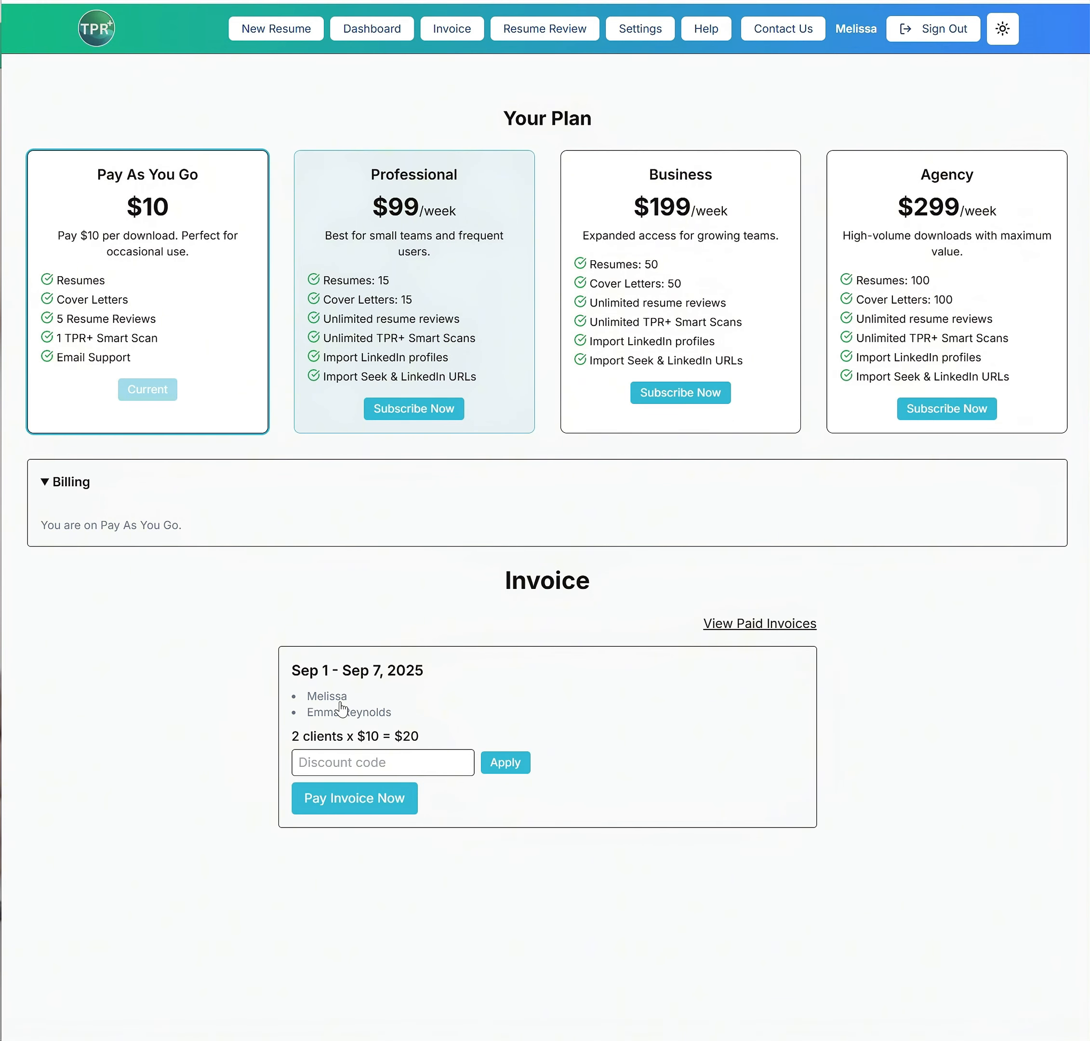
Open the most recent resume from the dashboard and examine the highlighted placeholders in its Professional Experience section
{"action": "left_click", "coordinate": [369, 29]}
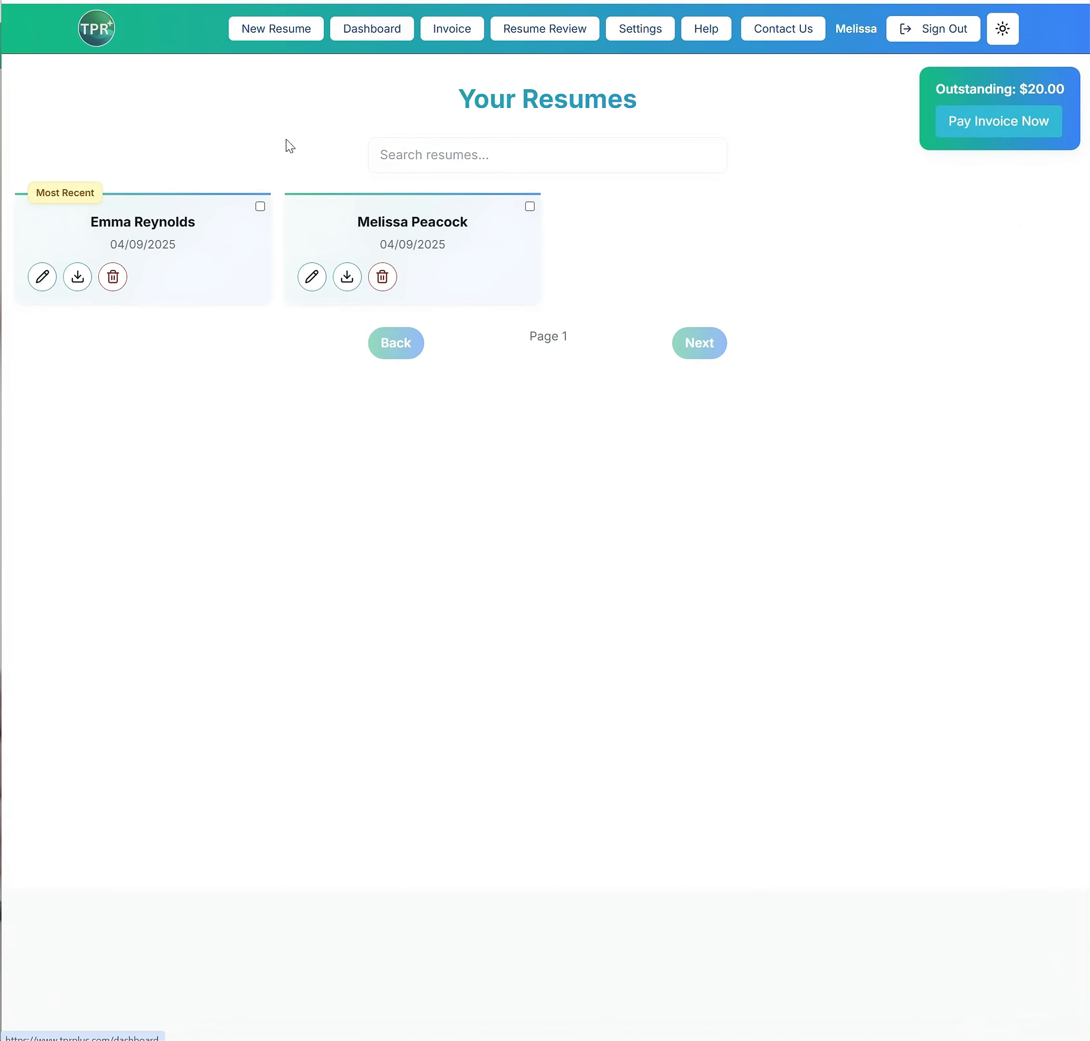
{"action": "left_click", "coordinate": [42, 276]}
{"action": "scroll", "coordinate": [430, 768], "scroll_direction": "down", "scroll_amount": 2}
{"action": "scroll", "coordinate": [634, 415], "scroll_direction": "down", "scroll_amount": 5}
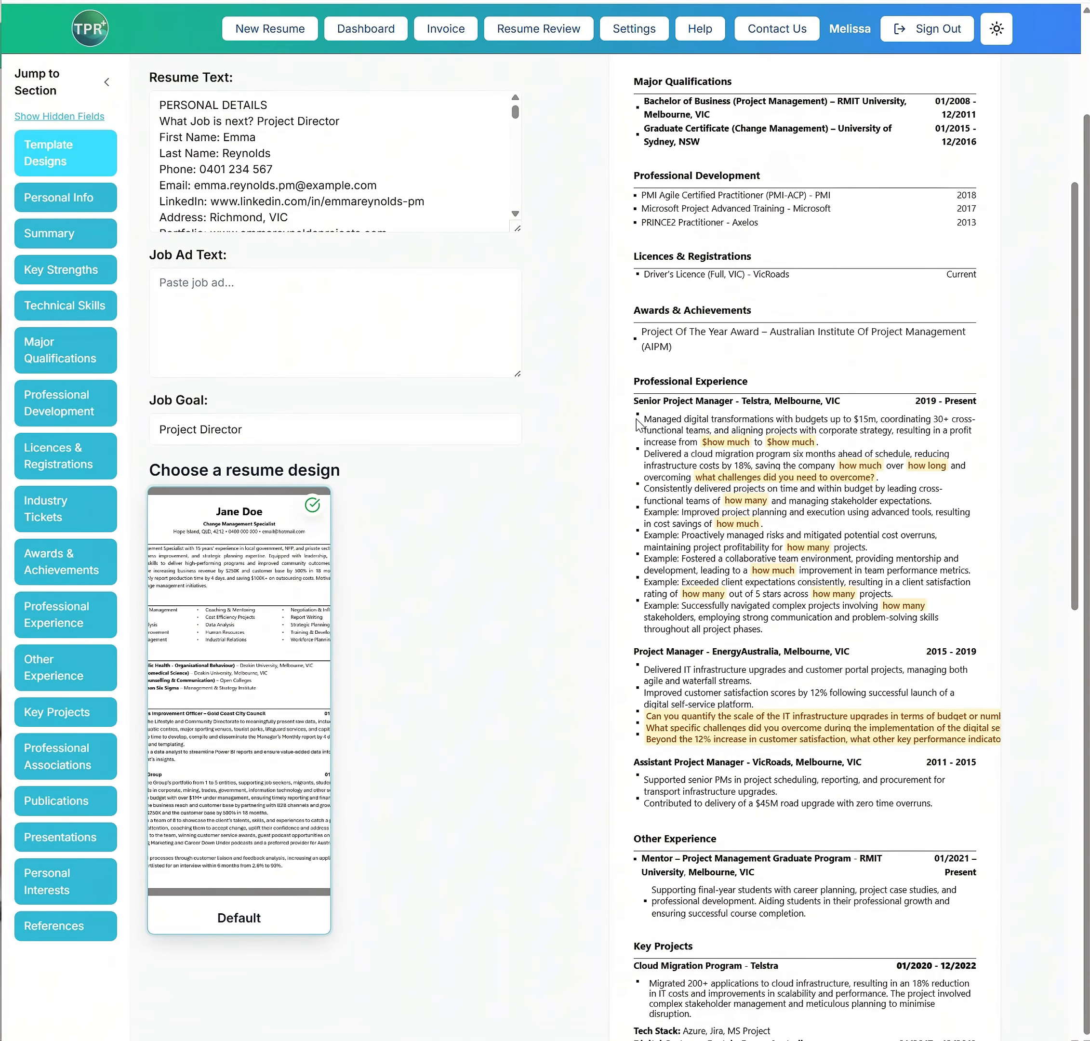
{"action": "left_click_drag", "start_coordinate": [643, 418], "coordinate": [928, 633]}
{"action": "left_click", "coordinate": [851, 632]}
{"action": "scroll", "coordinate": [709, 599], "scroll_direction": "up", "scroll_amount": 5}
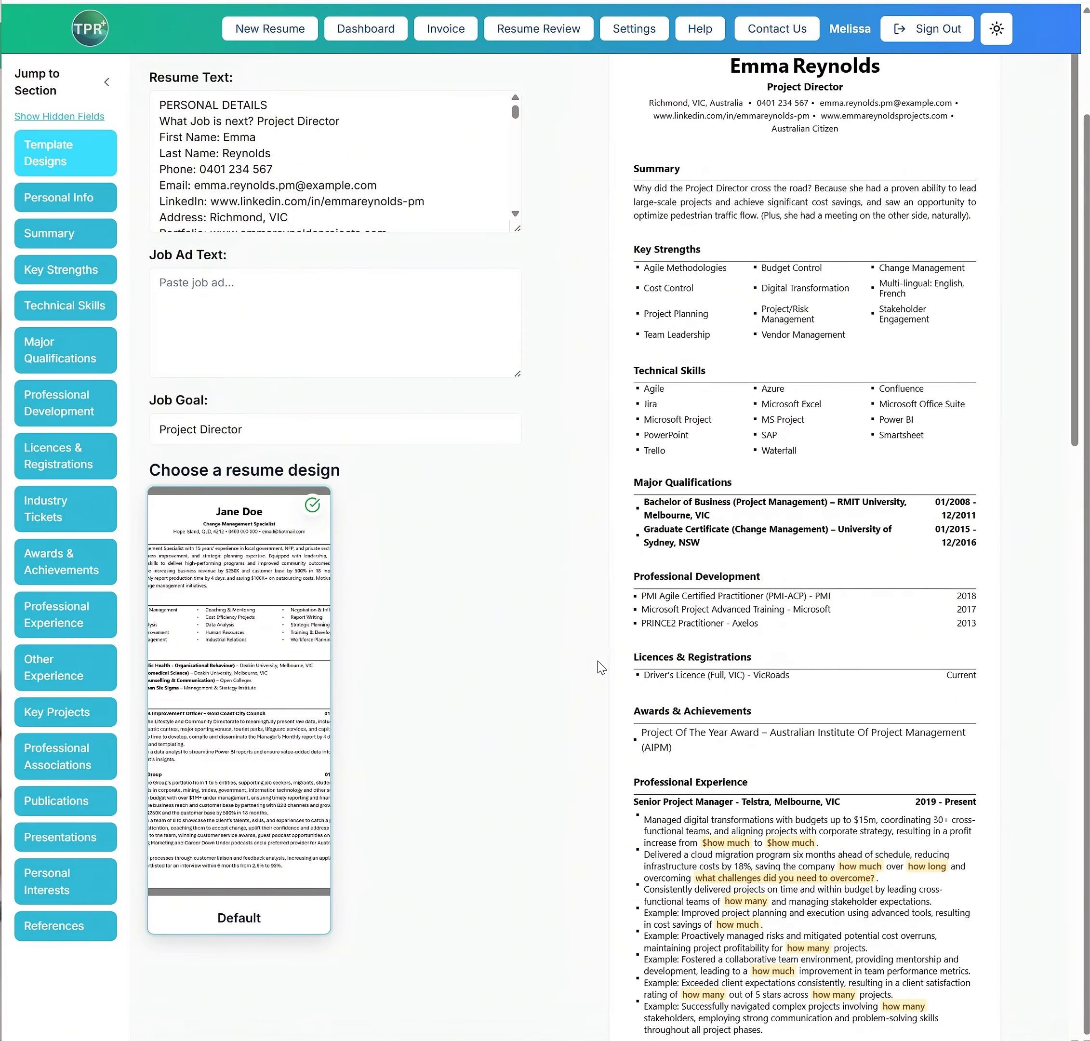
{"action": "scroll", "coordinate": [592, 673], "scroll_direction": "up", "scroll_amount": 2}
Open the invoice page and examine the Professional plan's resume review and TPR+ Smart Scan allowances
{"action": "left_click", "coordinate": [445, 29]}
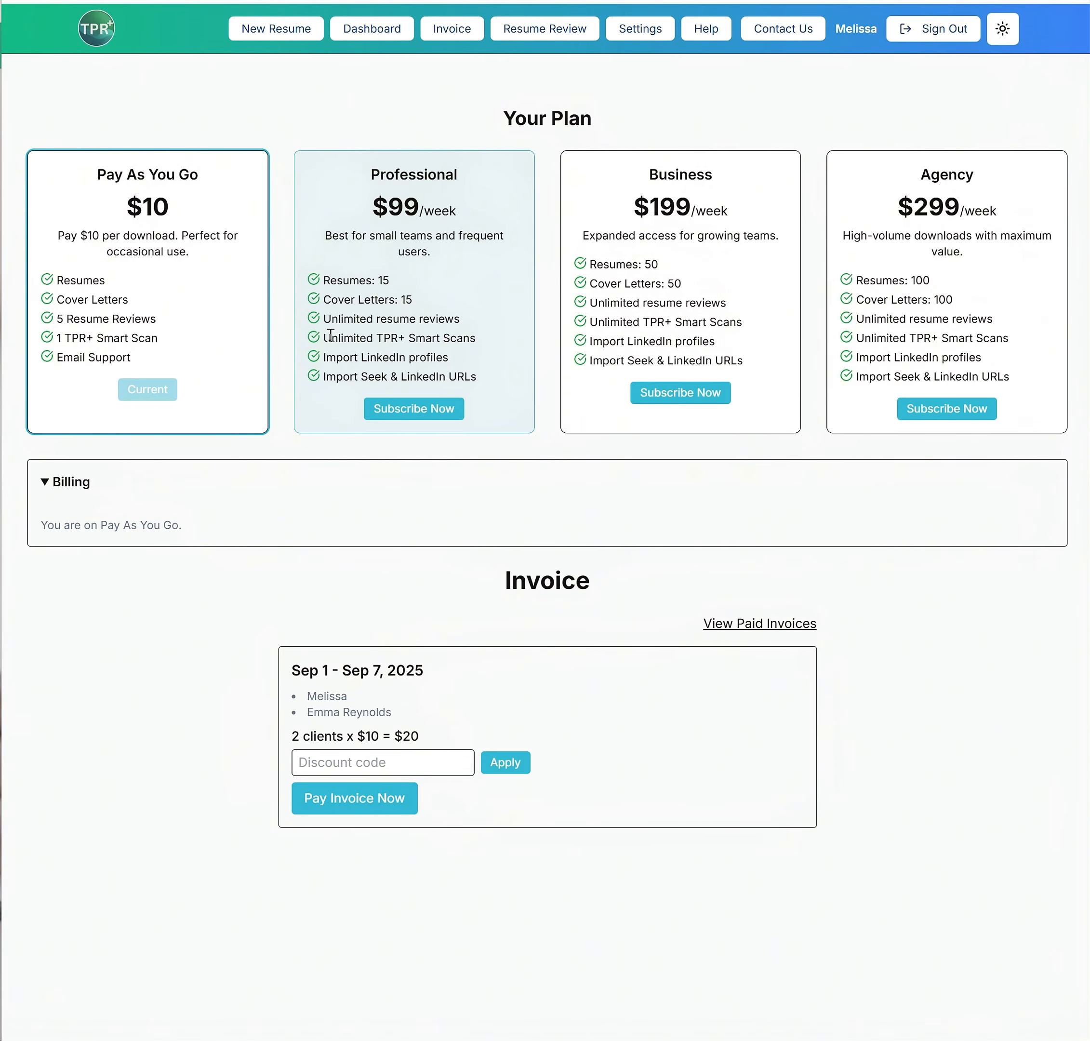
{"action": "triple_click", "coordinate": [472, 324]}
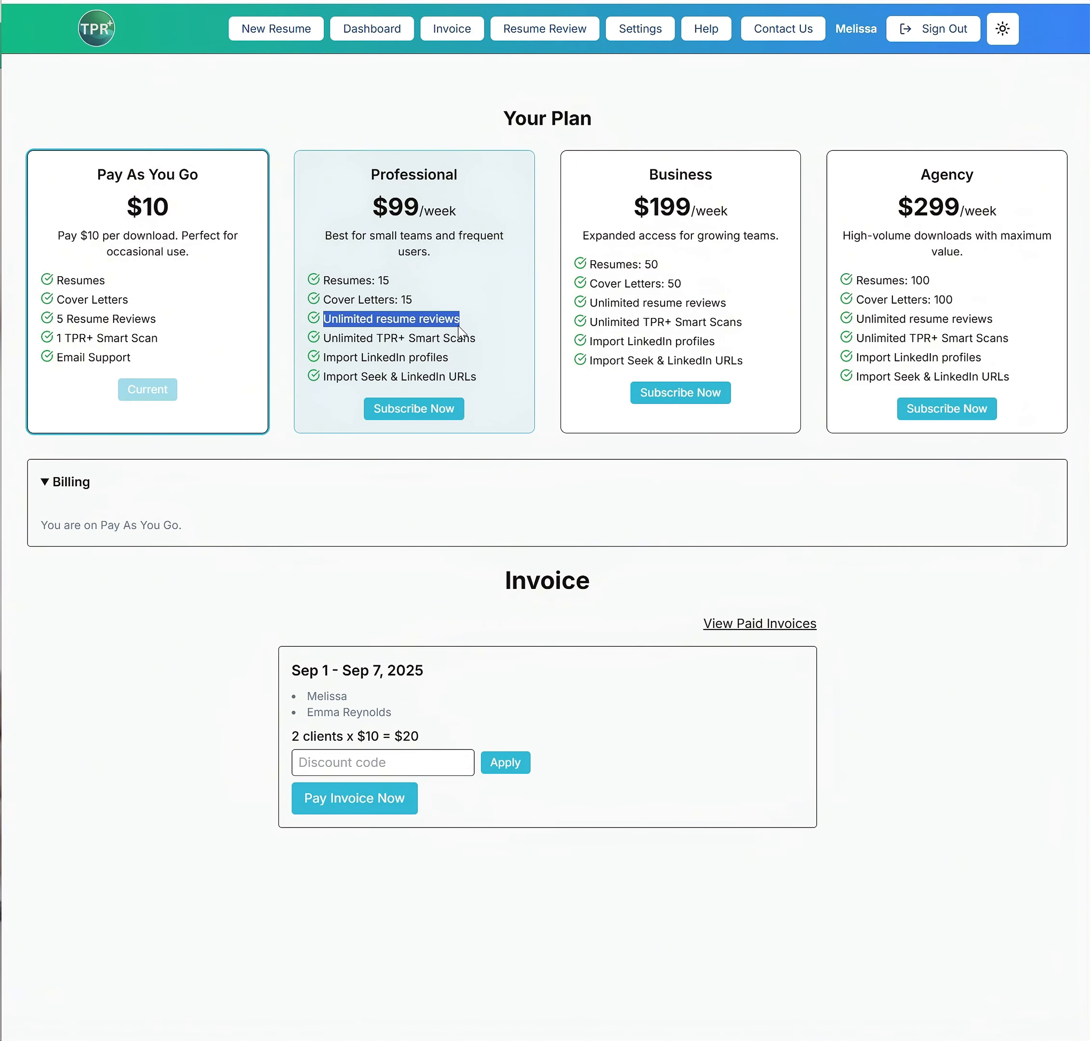
{"action": "left_click_drag", "start_coordinate": [325, 337], "coordinate": [469, 338]}
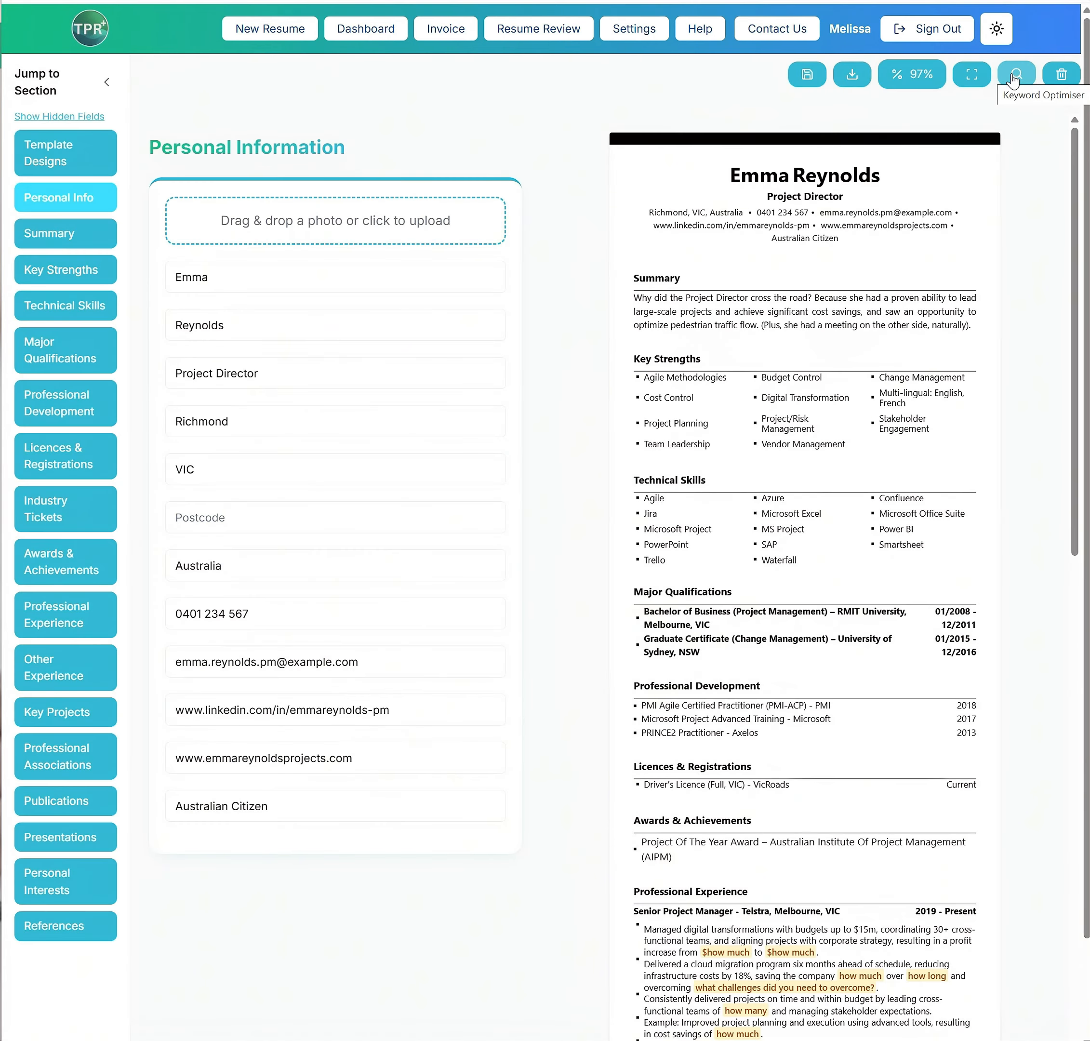
Paste the job description into the resume's Job Ad Text and review the extracted keywords in the keyword optimiser
{"action": "left_click", "coordinate": [1012, 78]}
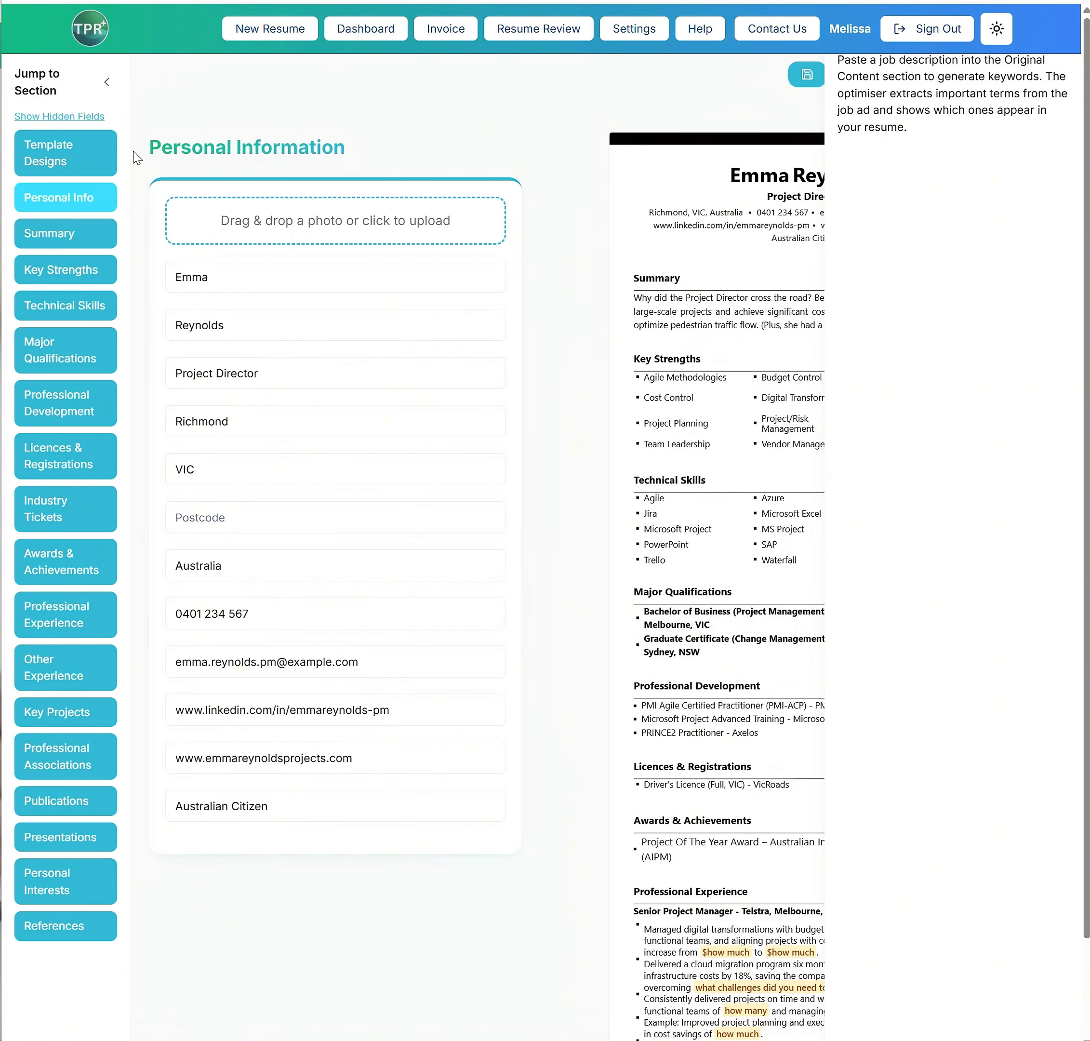
{"action": "left_click", "coordinate": [43, 161]}
{"action": "left_click", "coordinate": [196, 465]}
{"action": "key", "text": "ctrl+v"}
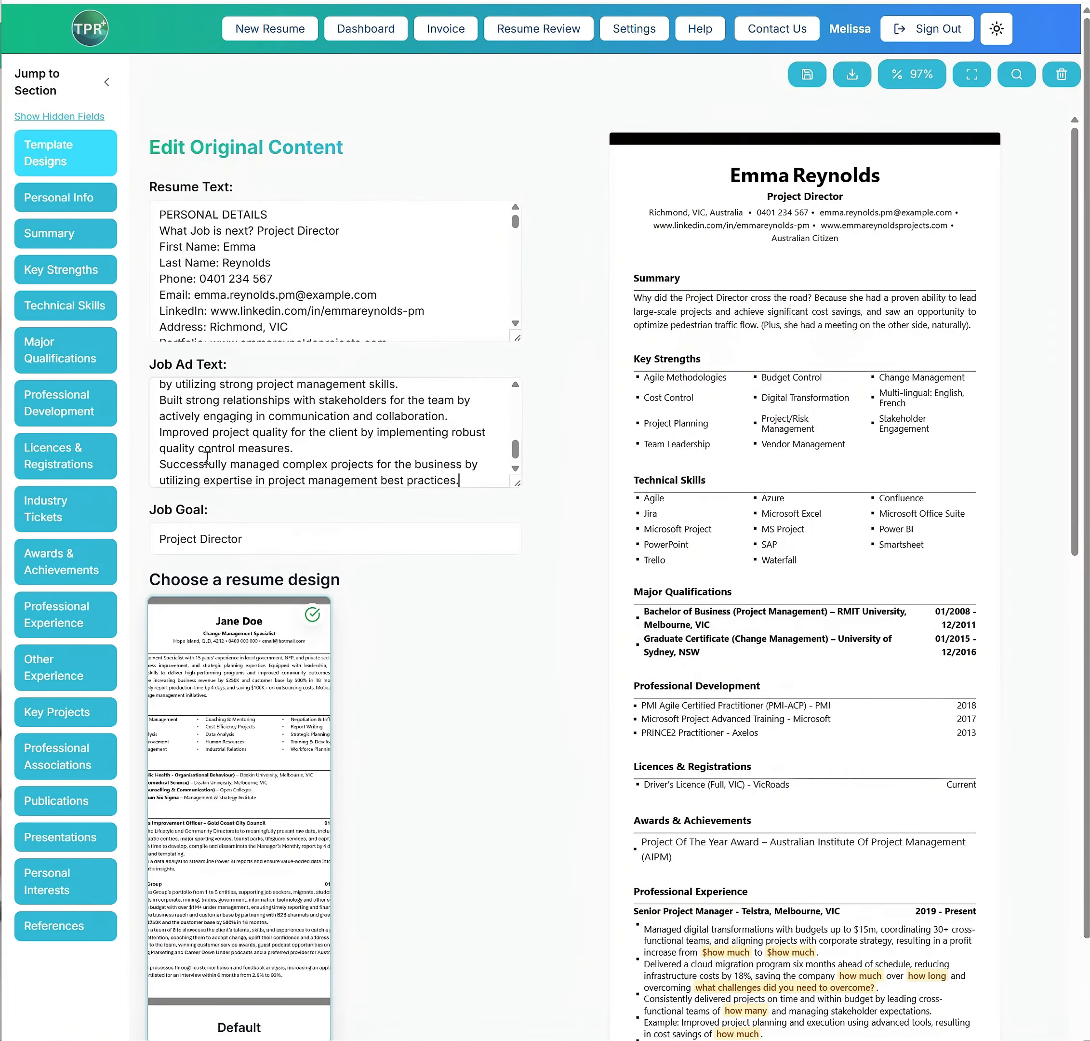
{"action": "left_click", "coordinate": [1016, 75]}
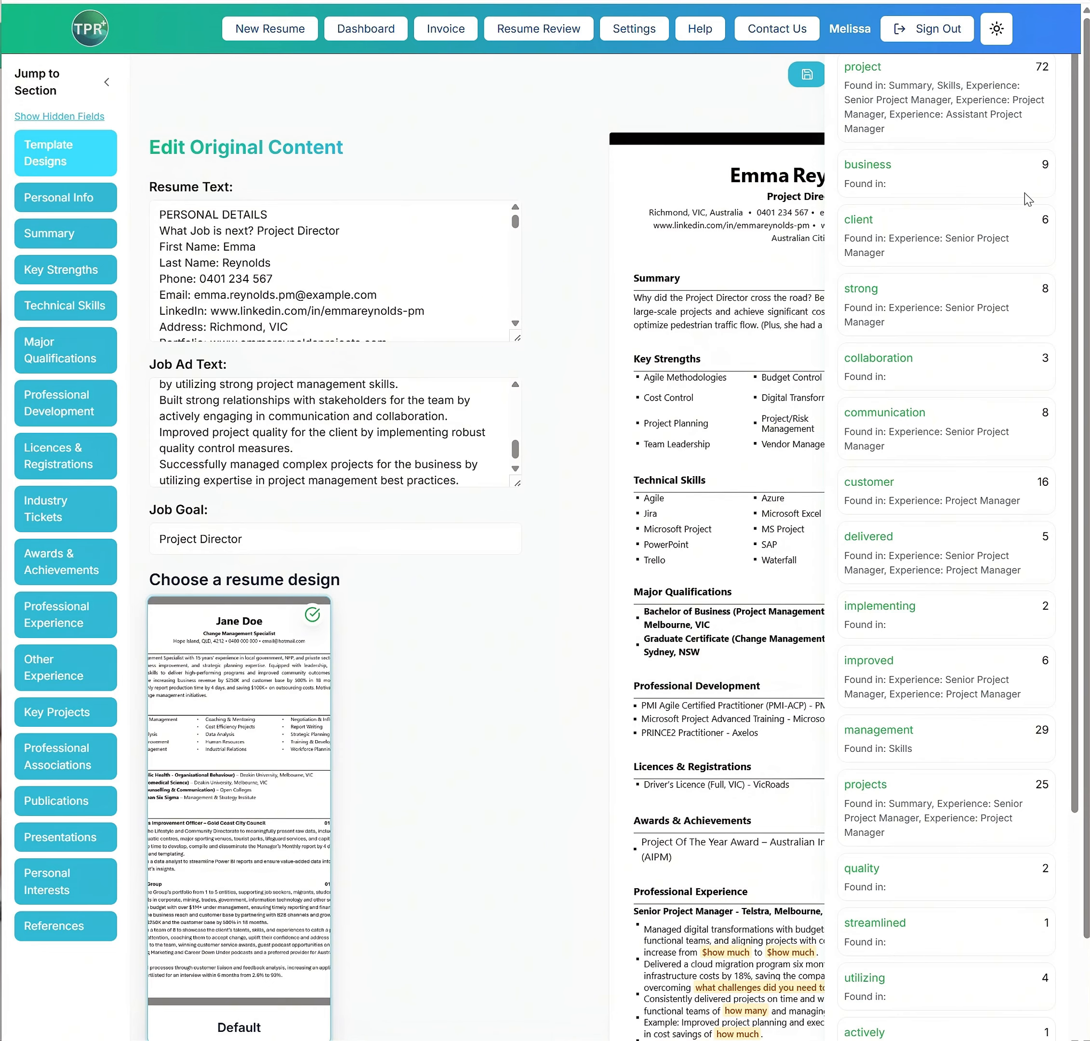
{"action": "scroll", "coordinate": [924, 378], "scroll_direction": "down", "scroll_amount": 5}
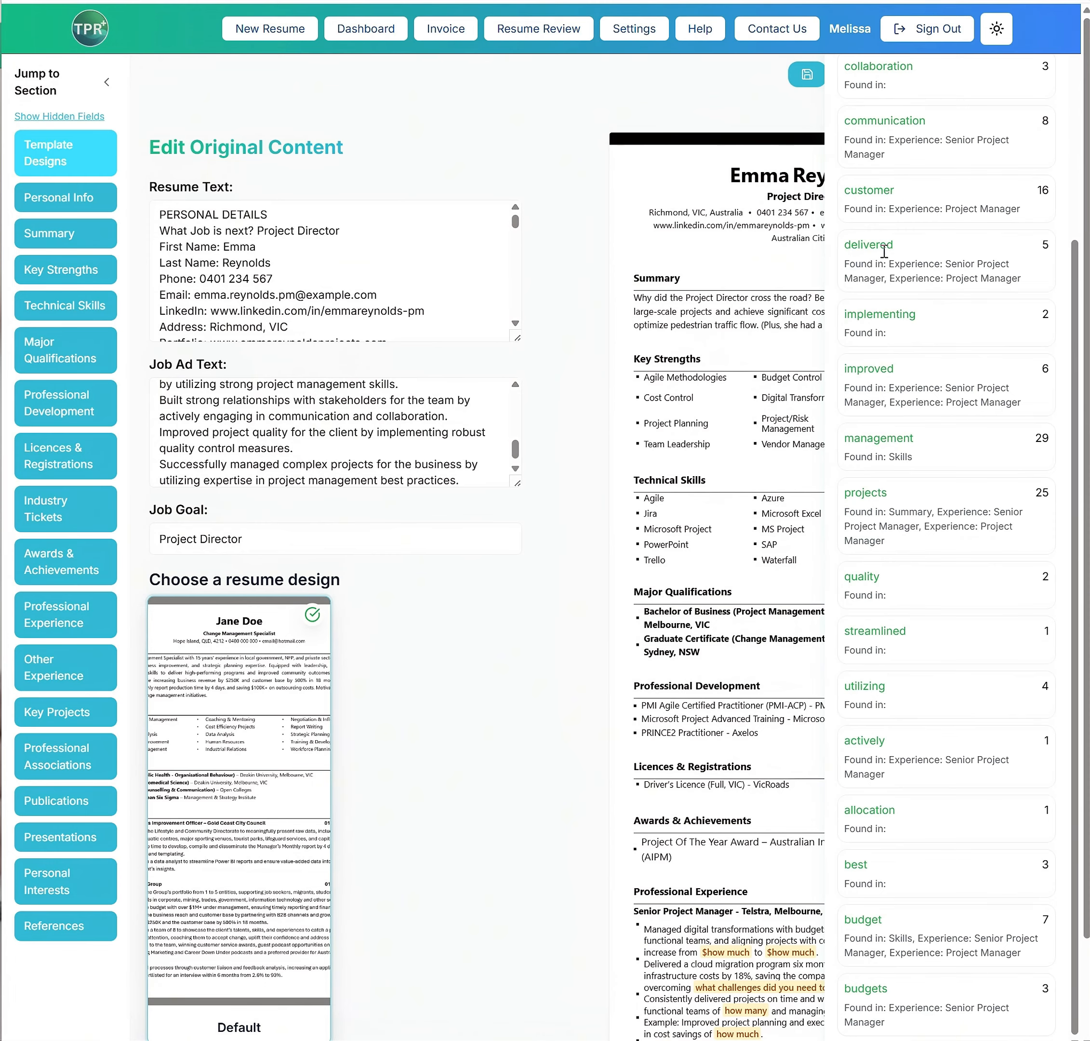
Check the plan features for LinkedIn and Seek imports on the invoice page and open the new resume form
{"action": "left_click", "coordinate": [454, 29]}
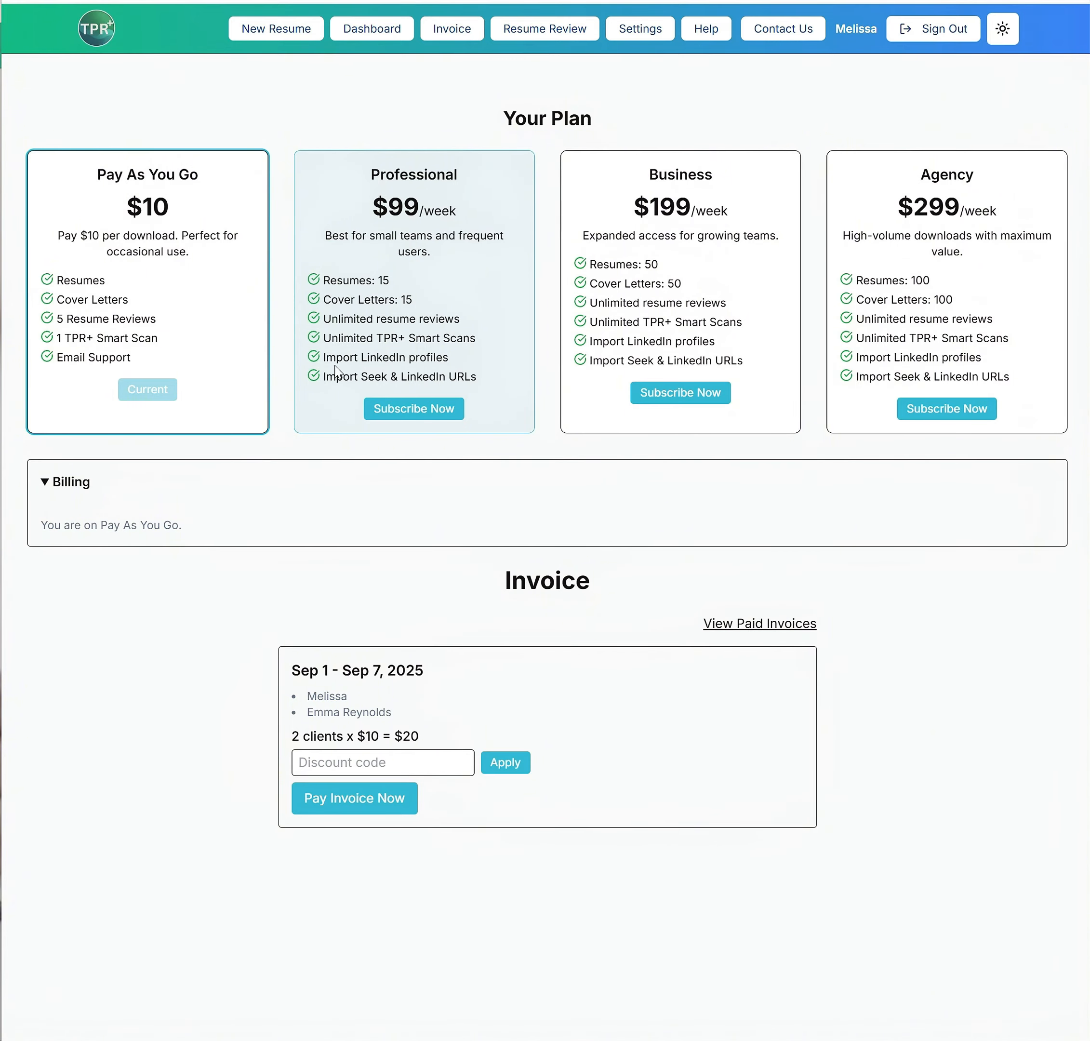
{"action": "left_click", "coordinate": [278, 28]}
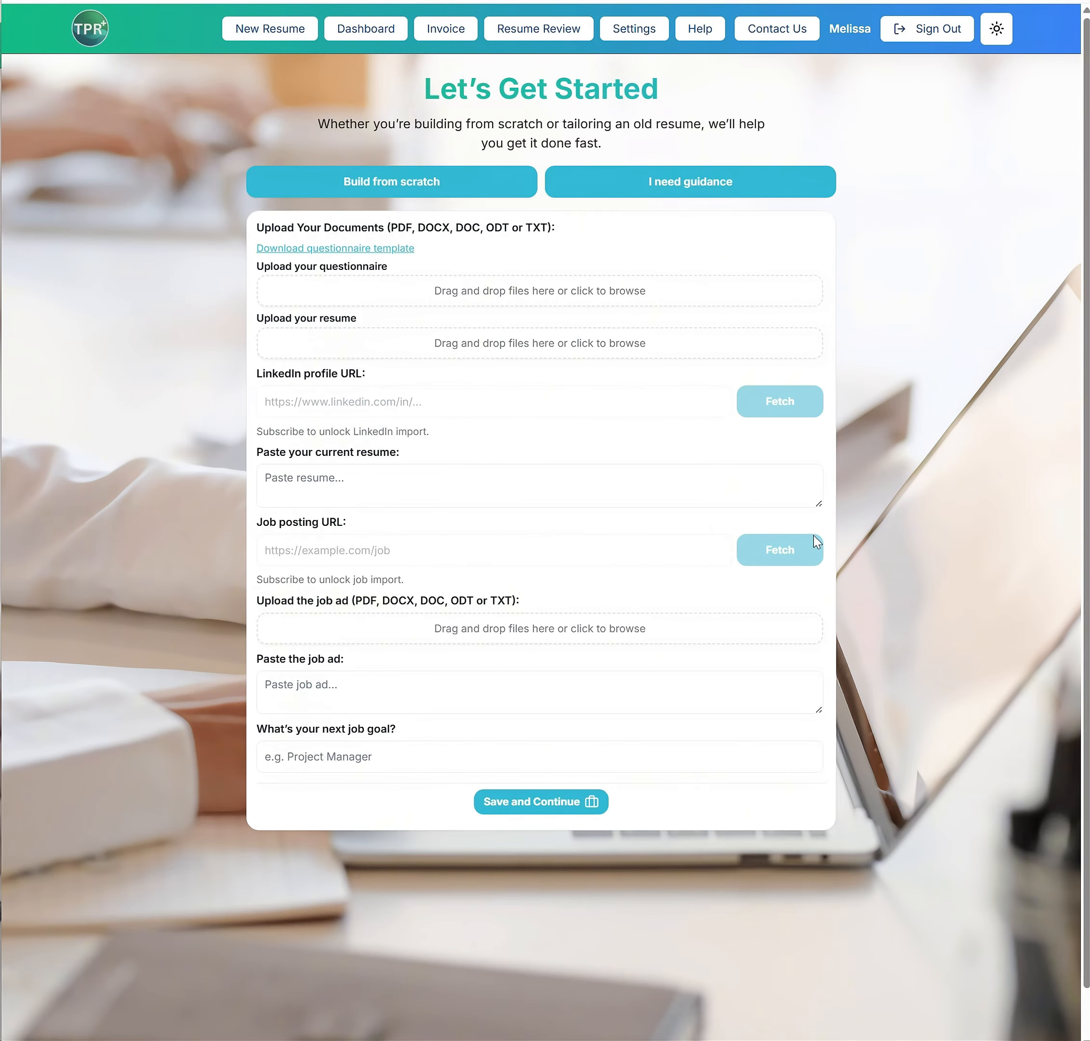